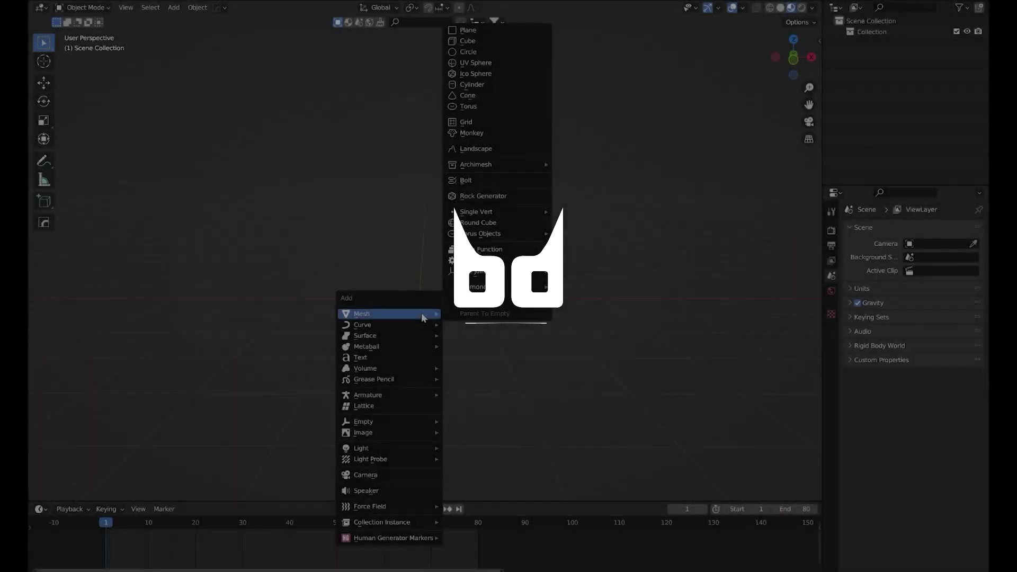
- Add a text object and replace its default content with GLITCH
{"action": "mouse_move", "coordinate": [371, 448]}
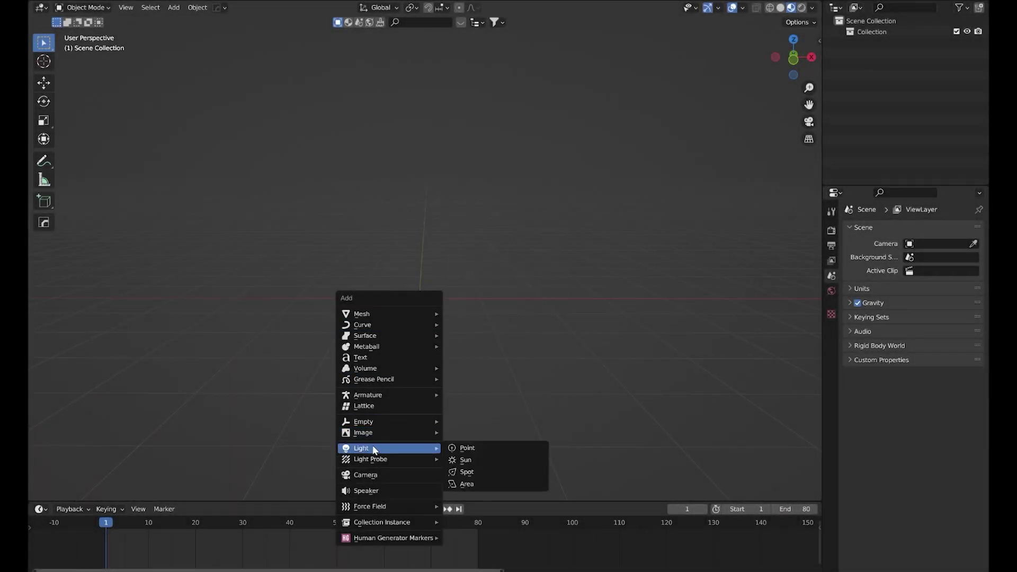
{"action": "left_click", "coordinate": [368, 358]}
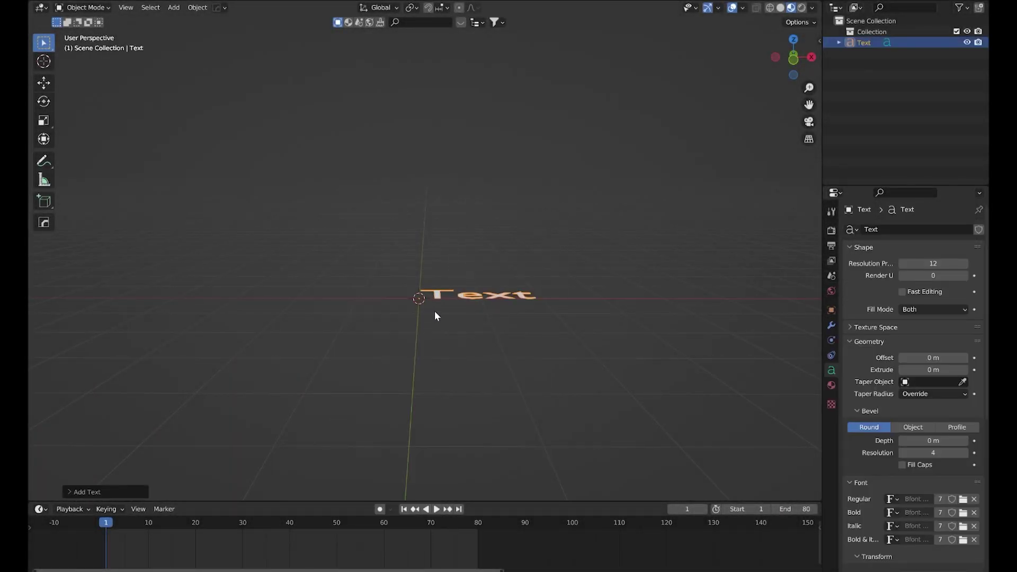
{"action": "mouse_move", "coordinate": [435, 316]}
{"action": "middle_mouse_down"}
{"action": "mouse_move", "coordinate": [472, 338]}
{"action": "mouse_move", "coordinate": [450, 329]}
{"action": "middle_mouse_up"}
{"action": "key", "text": "Tab"}
{"action": "key", "text": "BackSpace"}
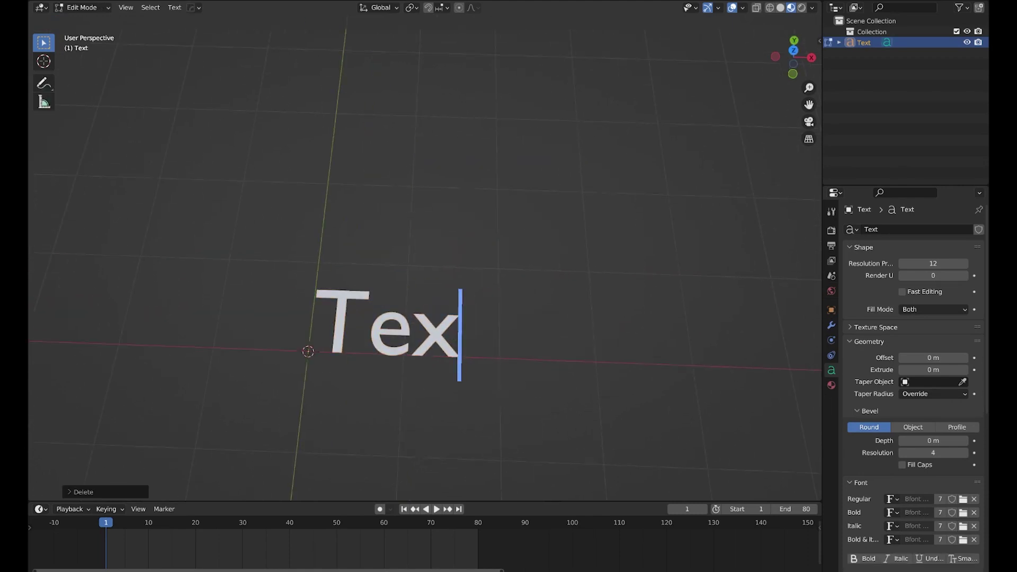
{"action": "key", "text": "BackSpace"}
{"action": "key", "text": "BackSpace"}
{"action": "key", "text": "BackSpace"}
{"action": "type", "text": "GLITCH"}
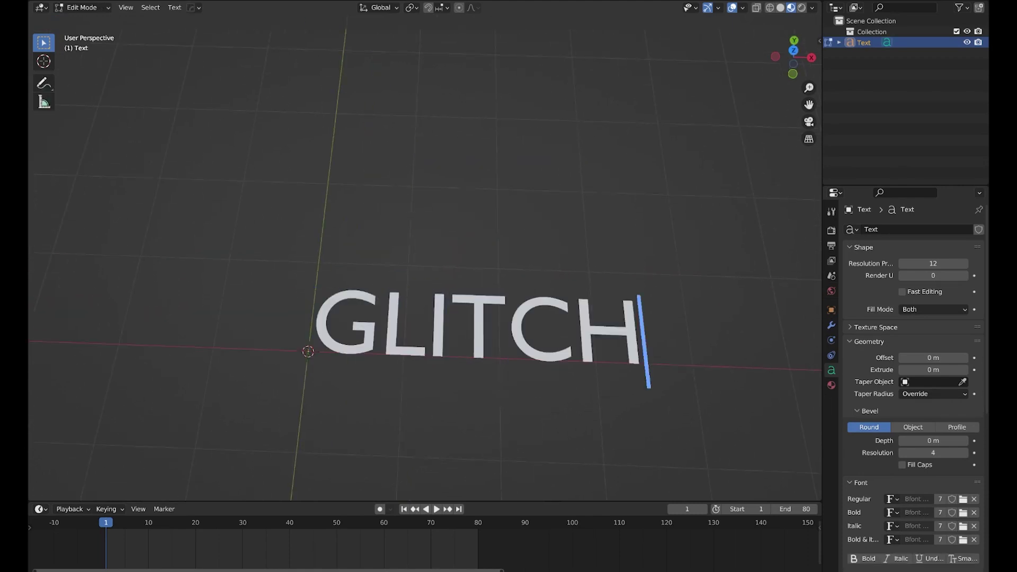
{"action": "key", "text": "Tab"}
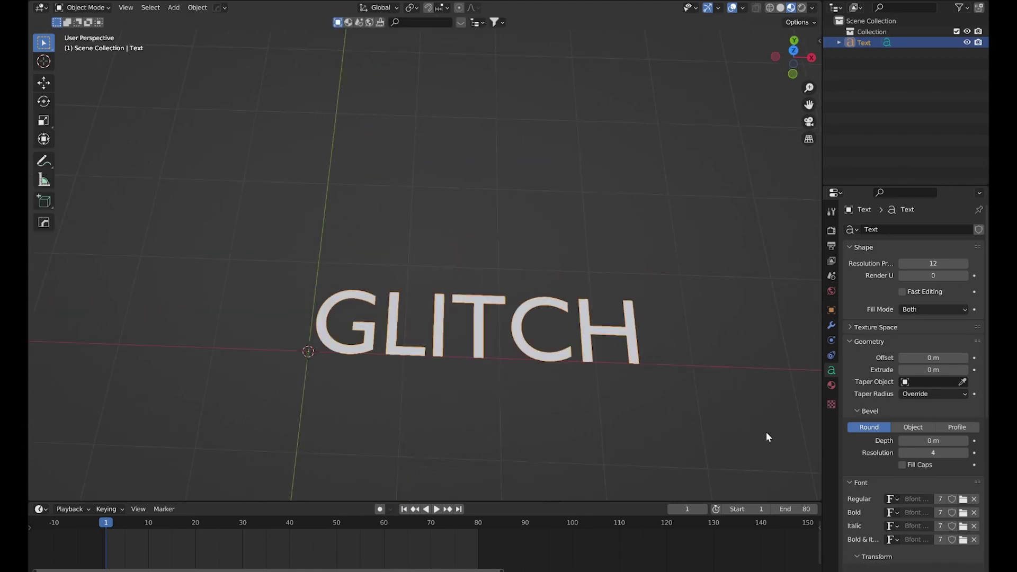
- Load Agency FB Bold as the regular font of the GLITCH text
{"action": "left_click", "coordinate": [963, 501]}
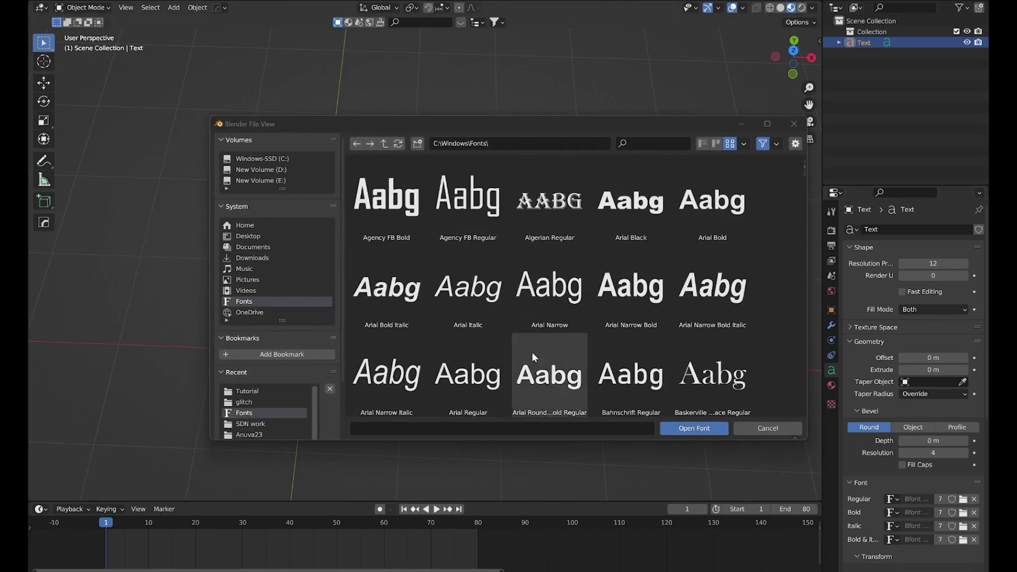
{"action": "left_click", "coordinate": [379, 194]}
{"action": "left_click", "coordinate": [675, 428]}
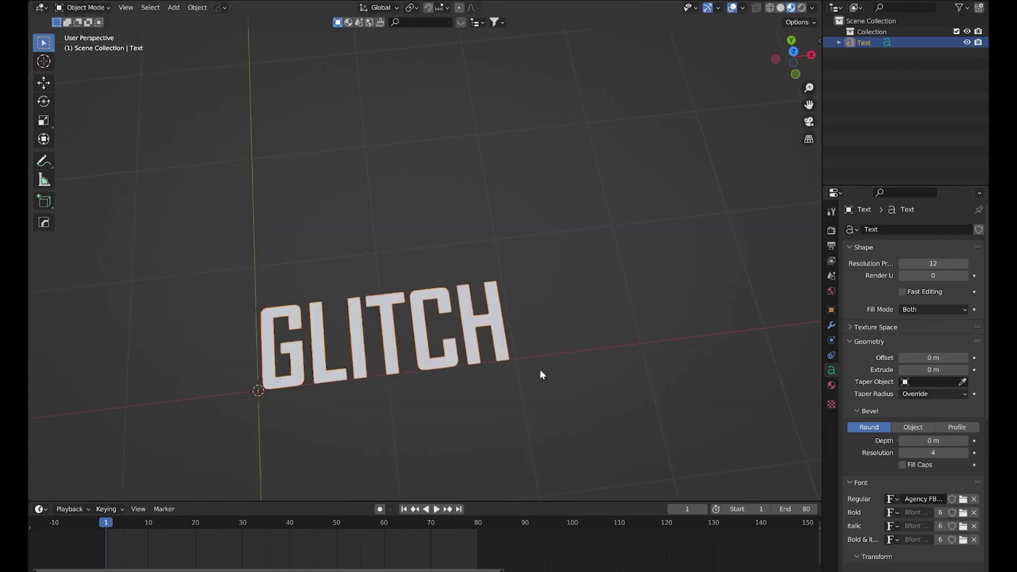
- Extrude the text by 0.041 m and give it a round bevel with a depth of 0.002 m
{"action": "middle_click_drag", "start_coordinate": [540, 375], "coordinate": [533, 337]}
{"action": "scroll", "coordinate": [578, 389], "scroll_direction": "up", "scroll_amount": 1}
{"action": "middle_click_drag", "start_coordinate": [604, 415], "coordinate": [609, 375], "text": "shift"}
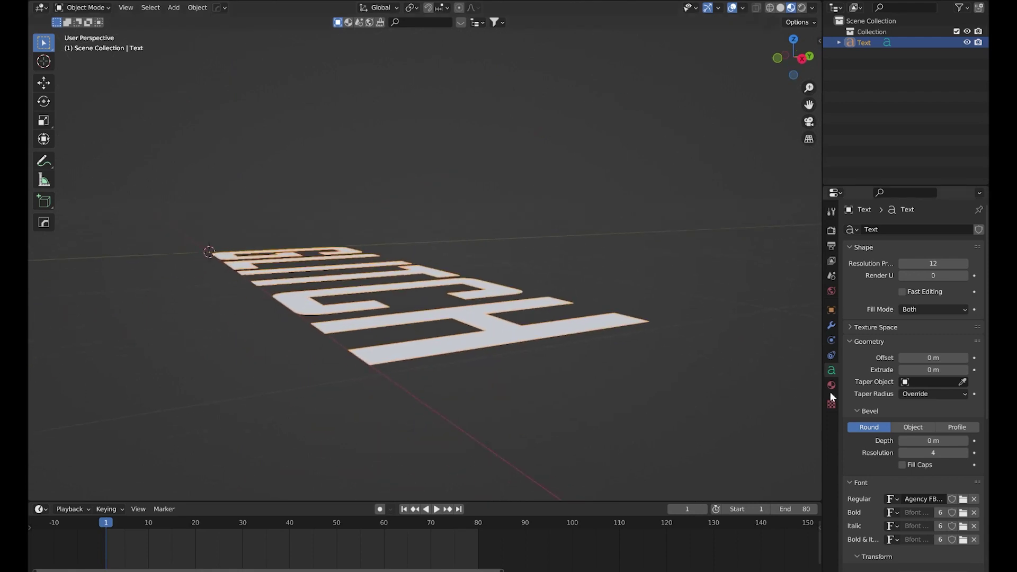
{"action": "left_click_drag", "start_coordinate": [933, 369], "coordinate": [975, 370]}
{"action": "left_click_drag", "start_coordinate": [794, 76], "coordinate": [915, 460]}
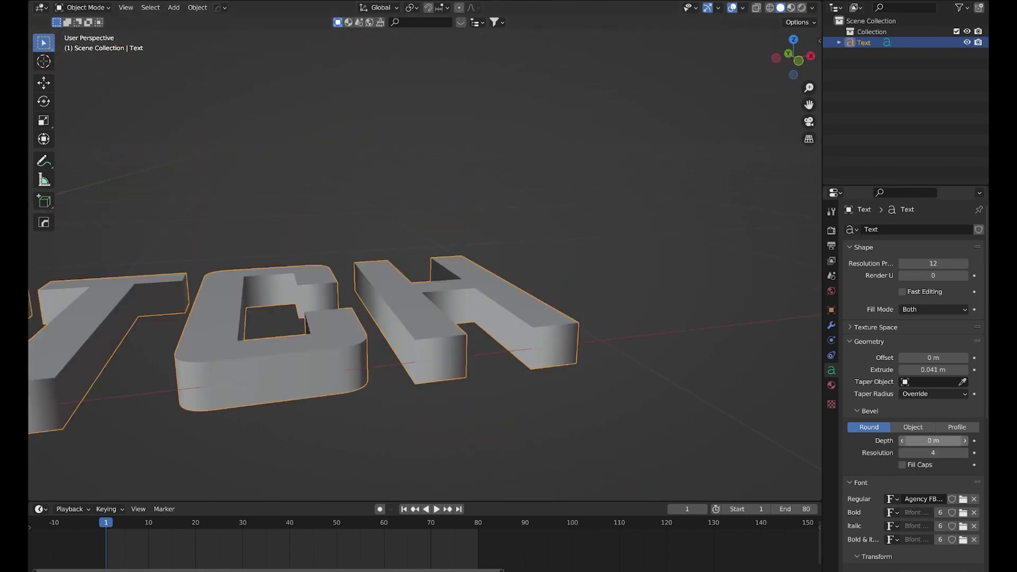
{"action": "mouse_move", "coordinate": [933, 441]}
{"action": "left_mouse_down"}
{"action": "mouse_move", "coordinate": [952, 440]}
{"action": "mouse_move", "coordinate": [940, 441]}
{"action": "left_mouse_up"}
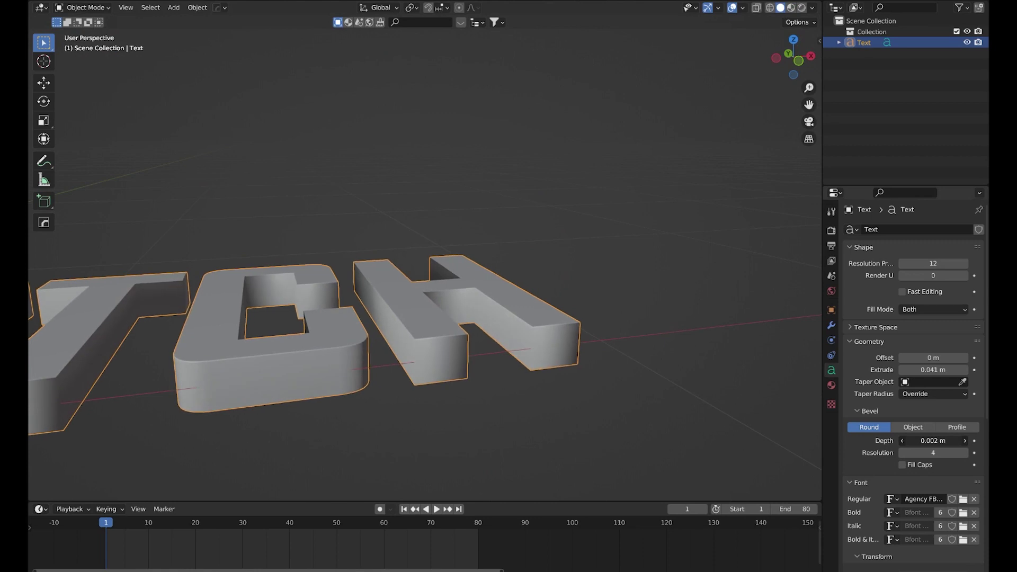
- Rotate the text 90 degrees in the side view so that it stands upright
{"action": "scroll", "coordinate": [619, 380], "scroll_direction": "down", "scroll_amount": 3}
{"action": "middle_click_drag", "start_coordinate": [514, 314], "coordinate": [504, 371]}
{"action": "scroll", "coordinate": [503, 371], "scroll_direction": "down", "scroll_amount": 3}
{"action": "key", "text": "KP_3"}
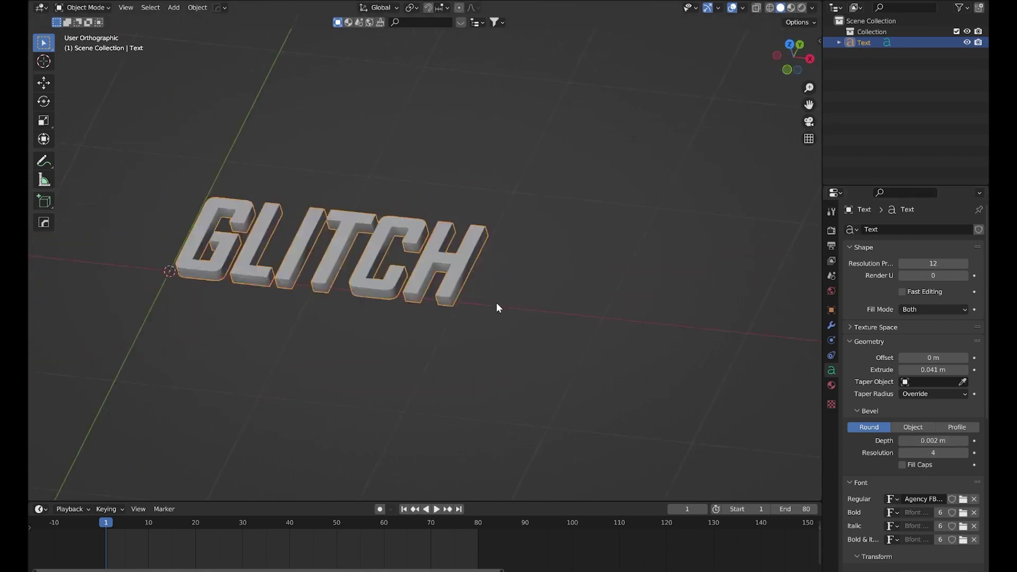
{"action": "key", "text": "KP_3"}
{"action": "type", "text": "r90"}
{"action": "key", "text": "Return"}
{"action": "middle_click_drag", "start_coordinate": [472, 304], "coordinate": [574, 307]}
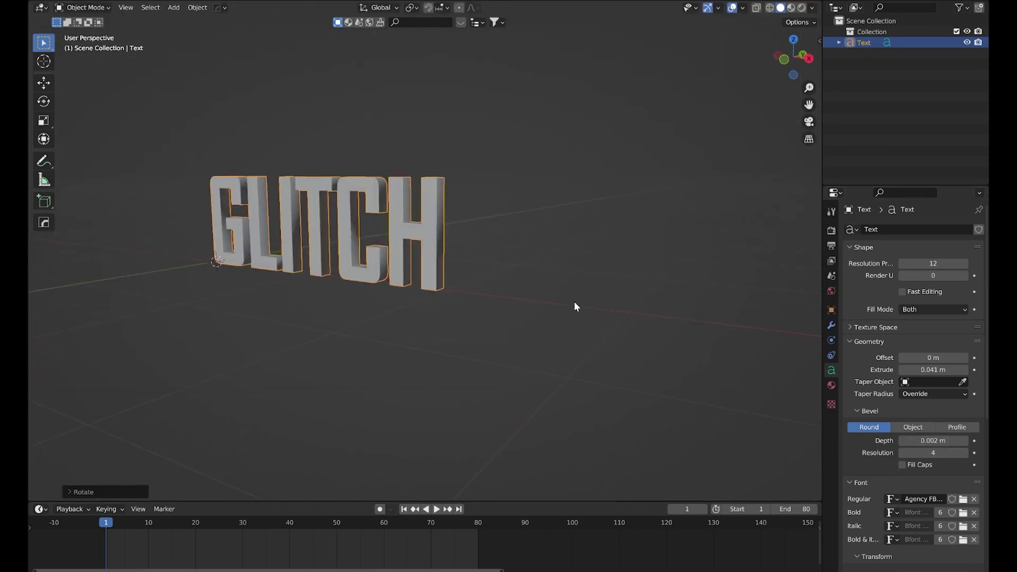
- Duplicate the text along the global X axis in the front view and hide the copy
{"action": "key", "text": "KP_1"}
{"action": "scroll", "coordinate": [598, 318], "scroll_direction": "down", "scroll_amount": 6}
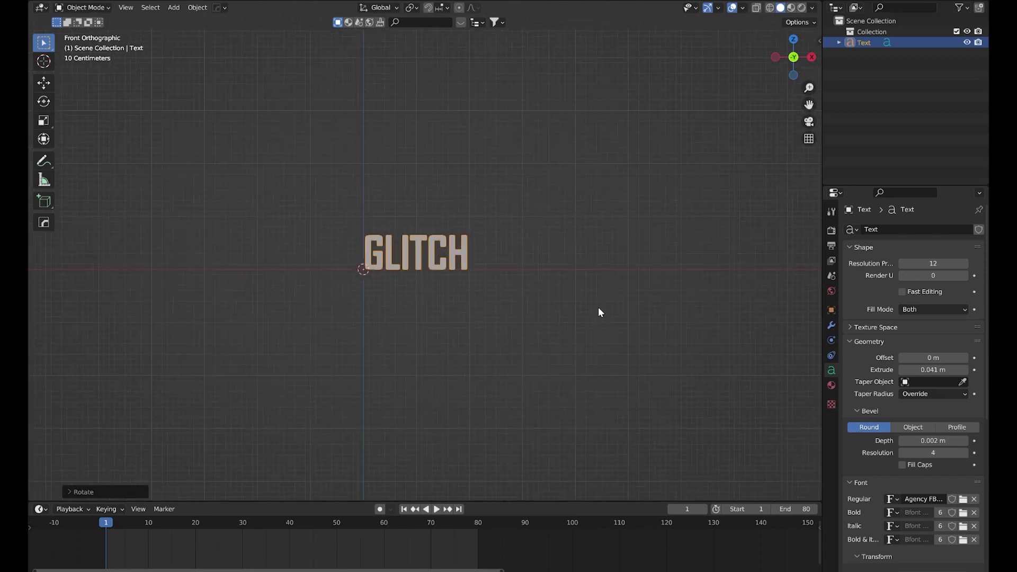
{"action": "key", "text": "shift+d"}
{"action": "key", "text": "x"}
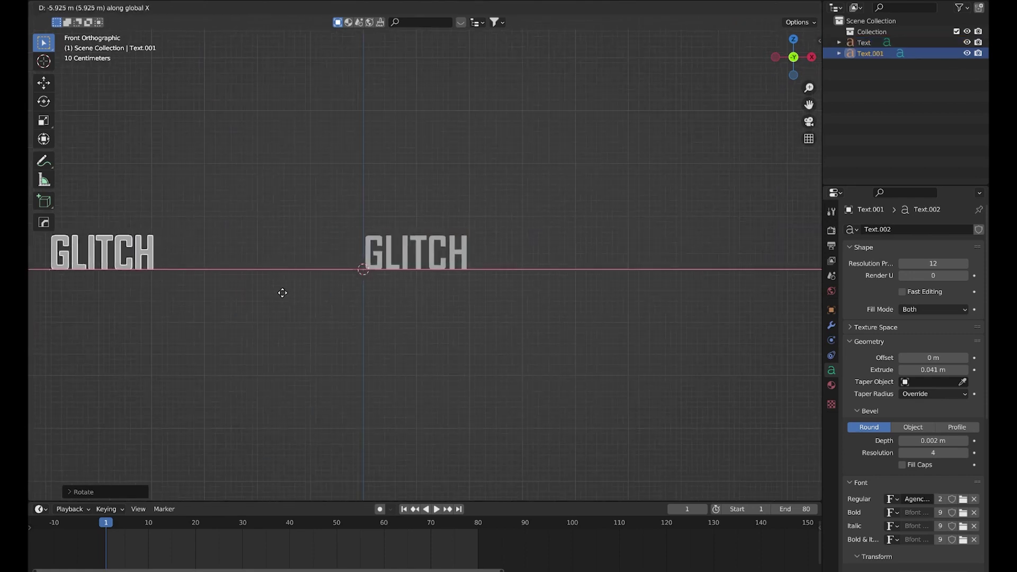
{"action": "left_click", "coordinate": [343, 276]}
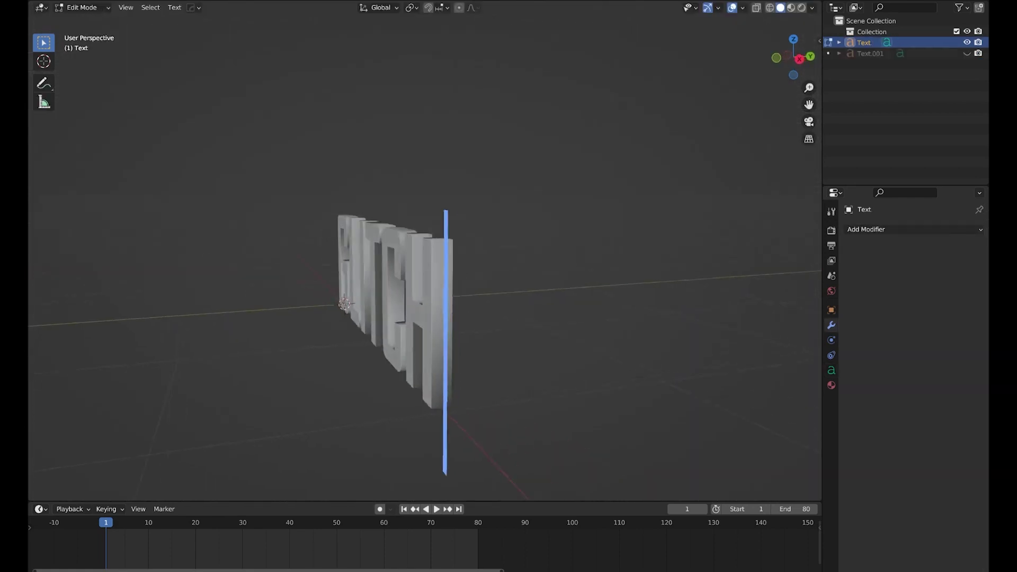
- Convert the original GLITCH text object to a mesh
{"action": "middle_click_drag", "start_coordinate": [423, 286], "coordinate": [468, 291]}
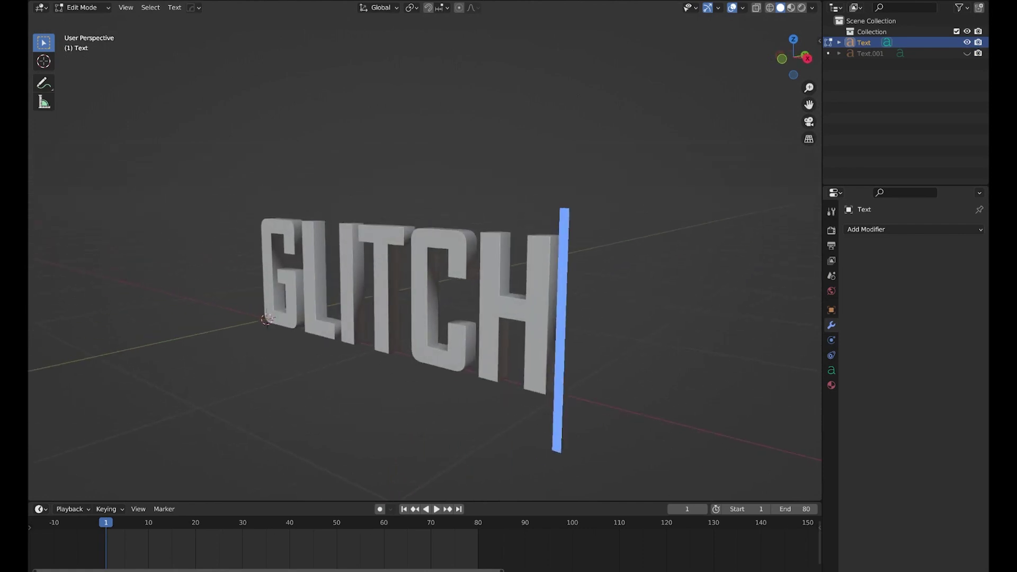
{"action": "key", "text": "KP_4"}
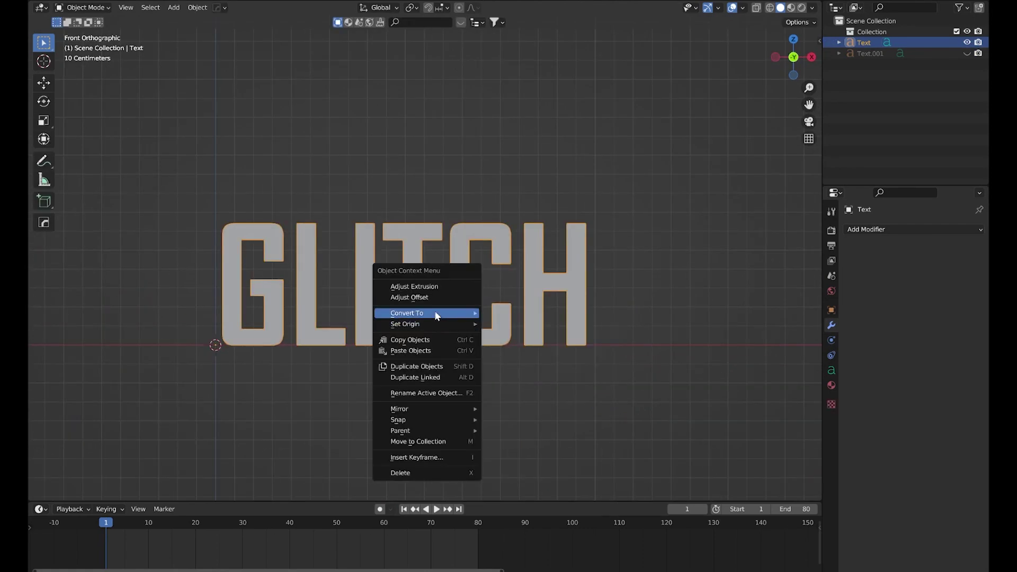
{"action": "mouse_move", "coordinate": [436, 313]}
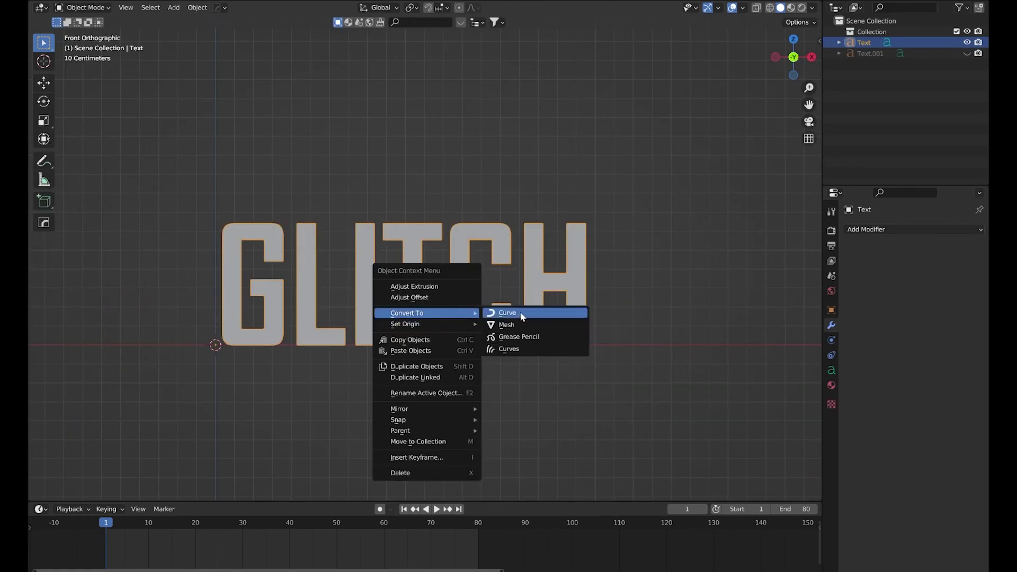
{"action": "left_click", "coordinate": [504, 315]}
- Examine the topology of the converted letters in Edit Mode, then return to Object Mode
{"action": "key", "text": "Tab"}
{"action": "key", "text": "Tab"}
{"action": "key", "text": "Tab"}
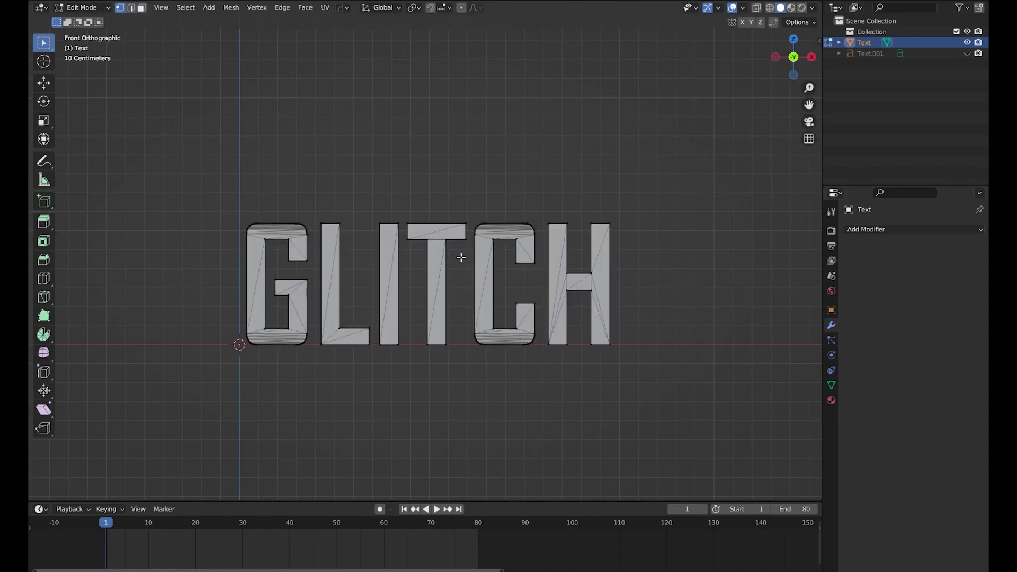
{"action": "scroll", "coordinate": [461, 257], "scroll_direction": "up", "scroll_amount": 4}
{"action": "scroll", "coordinate": [387, 280], "scroll_direction": "down", "scroll_amount": 2}
{"action": "middle_click_drag", "start_coordinate": [387, 280], "coordinate": [422, 258]}
{"action": "scroll", "coordinate": [447, 295], "scroll_direction": "up", "scroll_amount": 3}
{"action": "key", "text": "Tab"}
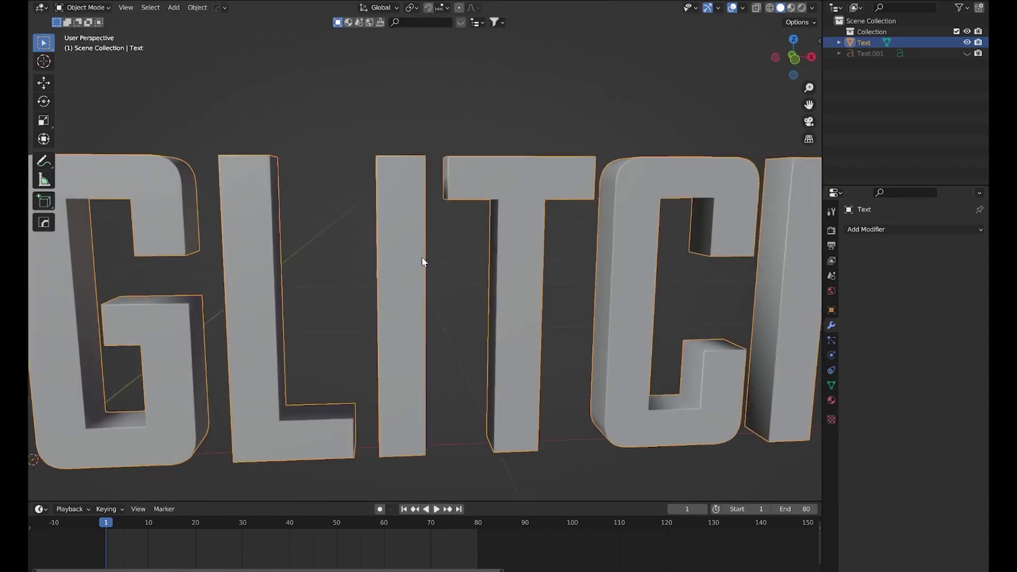
- Add a Remesh modifier to the letters in Voxel mode with a voxel size of 0.008 m
{"action": "scroll", "coordinate": [422, 257], "scroll_direction": "down", "scroll_amount": 4}
{"action": "left_click", "coordinate": [899, 231]}
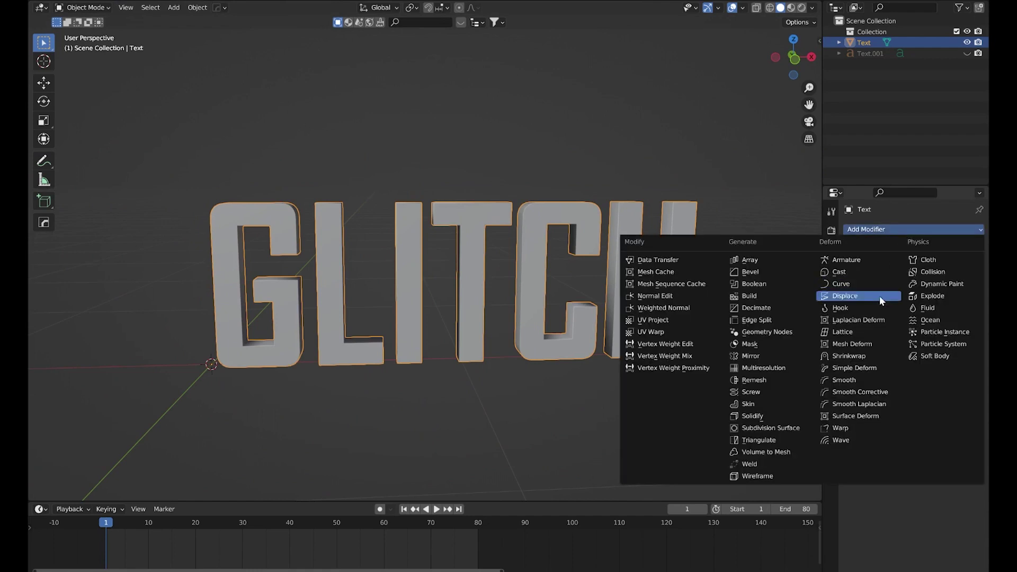
{"action": "left_click", "coordinate": [770, 376]}
{"action": "left_click", "coordinate": [903, 276]}
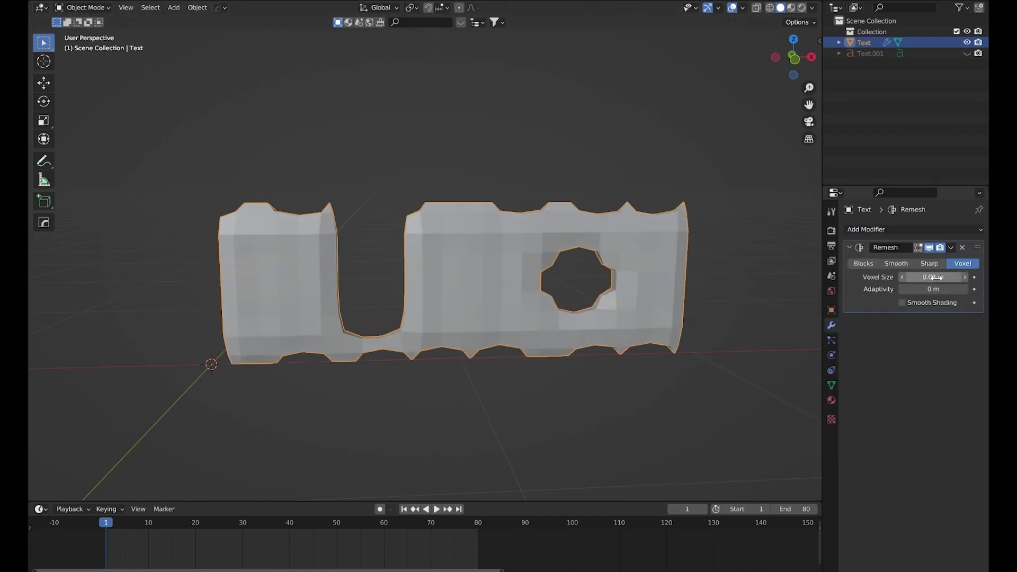
{"action": "left_click", "coordinate": [948, 276]}
{"action": "type", "text": ".008"}
{"action": "key", "text": "Return"}
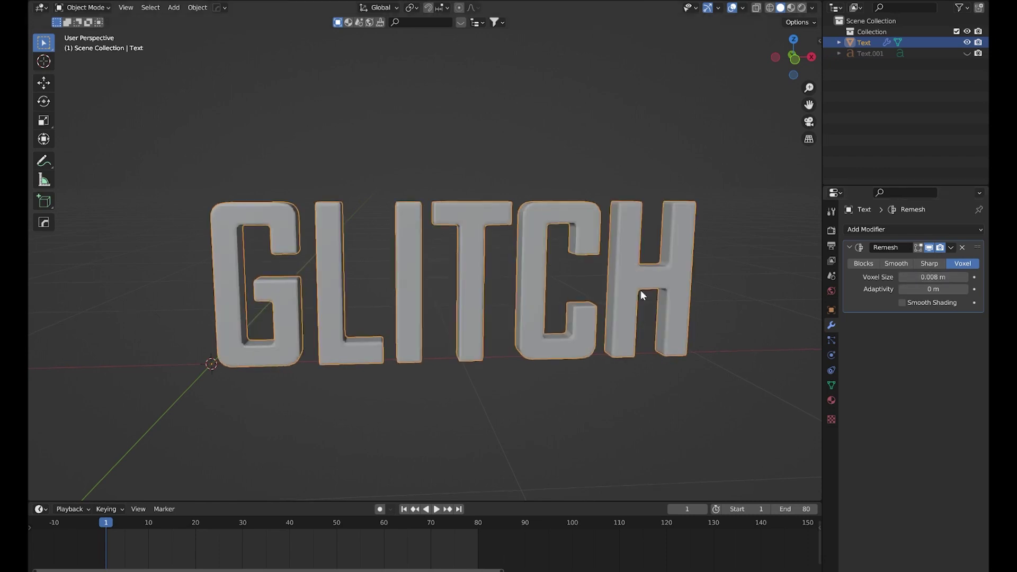
- Apply the Remesh modifier and check the density of the resulting mesh in Edit Mode
{"action": "middle_click_drag", "start_coordinate": [641, 291], "coordinate": [534, 254]}
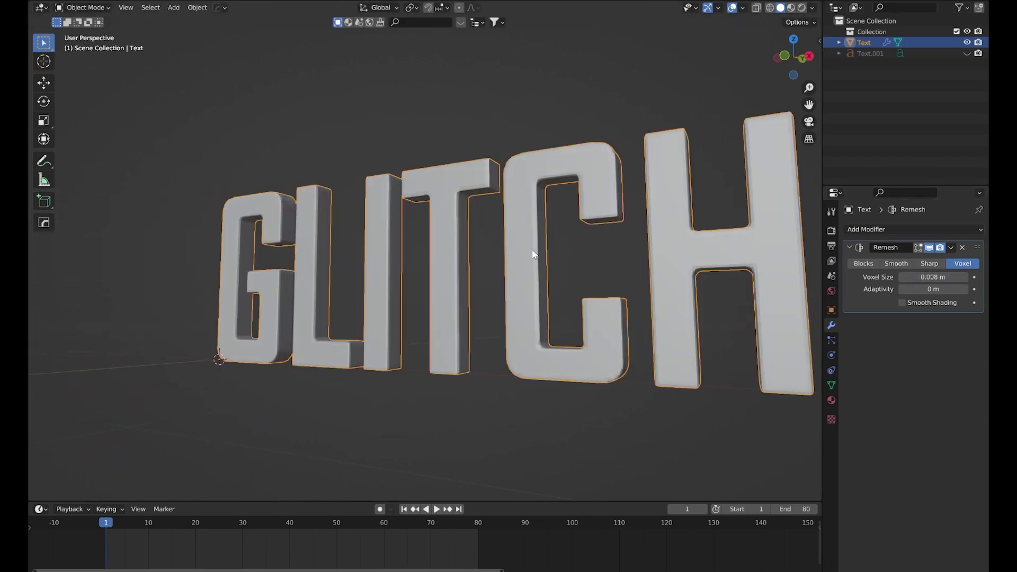
{"action": "left_click", "coordinate": [951, 246]}
{"action": "left_click", "coordinate": [937, 256]}
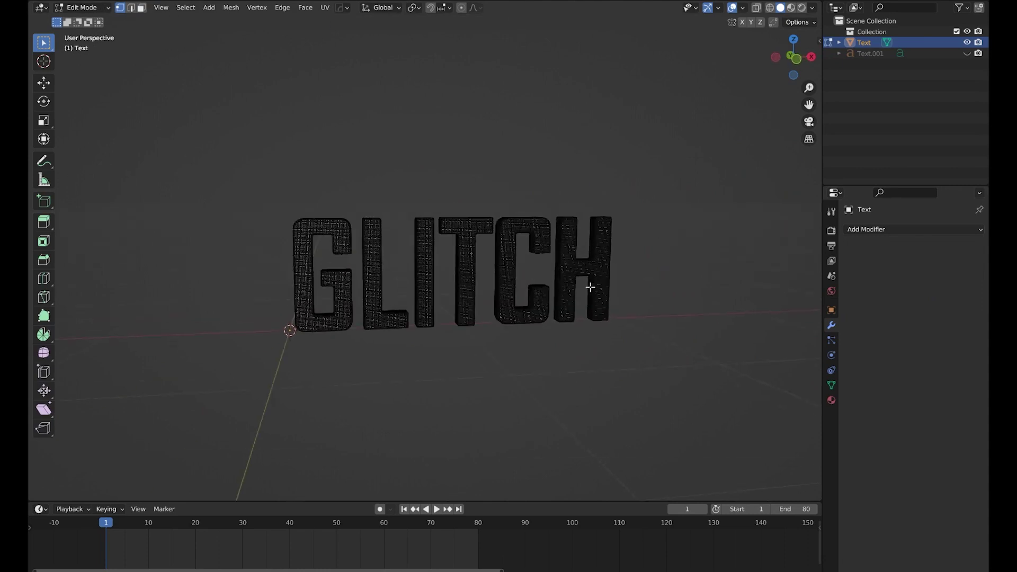
{"action": "scroll", "coordinate": [586, 291], "scroll_direction": "up", "scroll_amount": 5}
{"action": "middle_click_drag", "start_coordinate": [561, 295], "coordinate": [512, 284]}
{"action": "scroll", "coordinate": [528, 279], "scroll_direction": "up", "scroll_amount": 2}
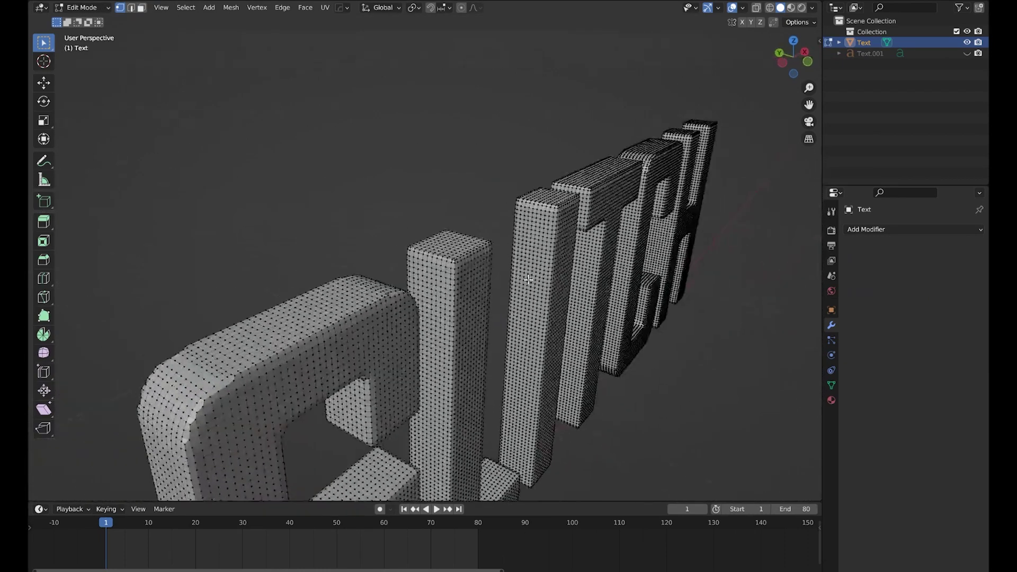
{"action": "scroll", "coordinate": [528, 279], "scroll_direction": "down", "scroll_amount": 5}
{"action": "key", "text": "Tab"}
{"action": "middle_click_drag", "start_coordinate": [530, 272], "coordinate": [415, 245]}
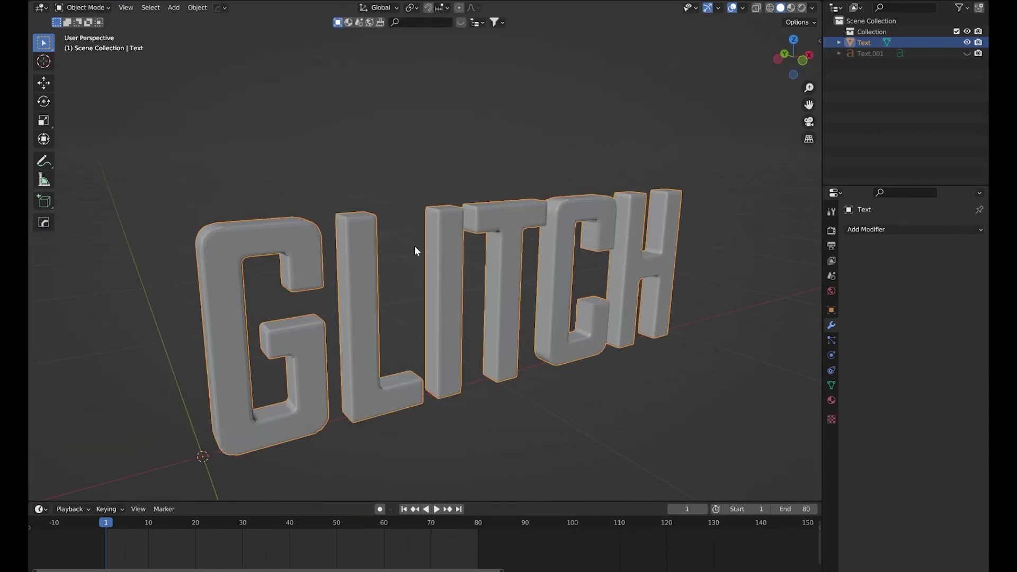
- Apply smooth shading to the remeshed GLITCH letters
{"action": "right_click", "coordinate": [414, 228]}
{"action": "left_click", "coordinate": [392, 191]}
{"action": "middle_click_drag", "start_coordinate": [481, 284], "coordinate": [522, 280]}
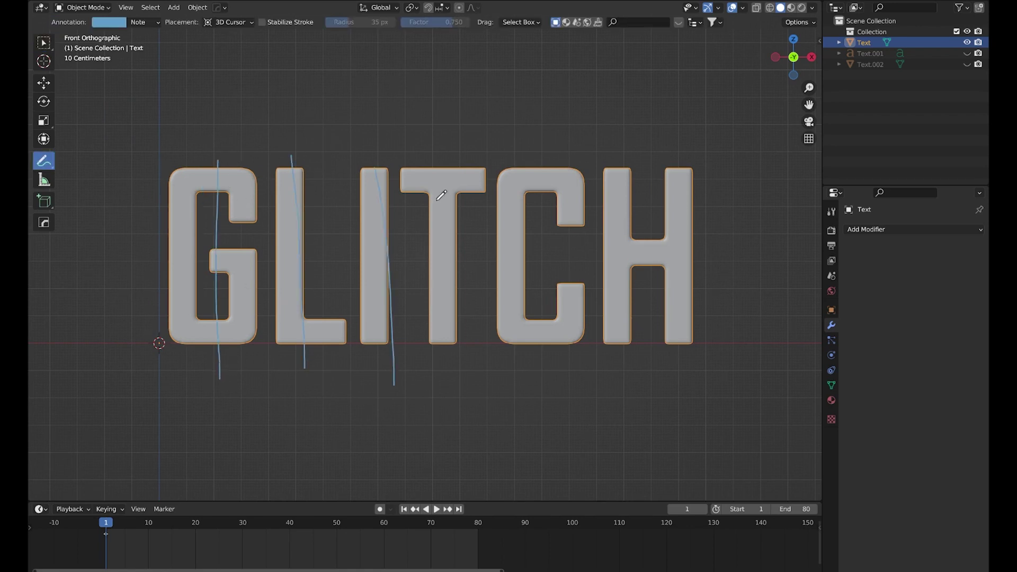
- Draw freehand annotation lines down through the H and twice across the whole word to mark fracture lines
{"action": "left_click_drag", "start_coordinate": [627, 202], "coordinate": [647, 330]}
{"action": "left_click_drag", "start_coordinate": [141, 213], "coordinate": [759, 188]}
{"action": "left_click_drag", "start_coordinate": [113, 282], "coordinate": [753, 286]}
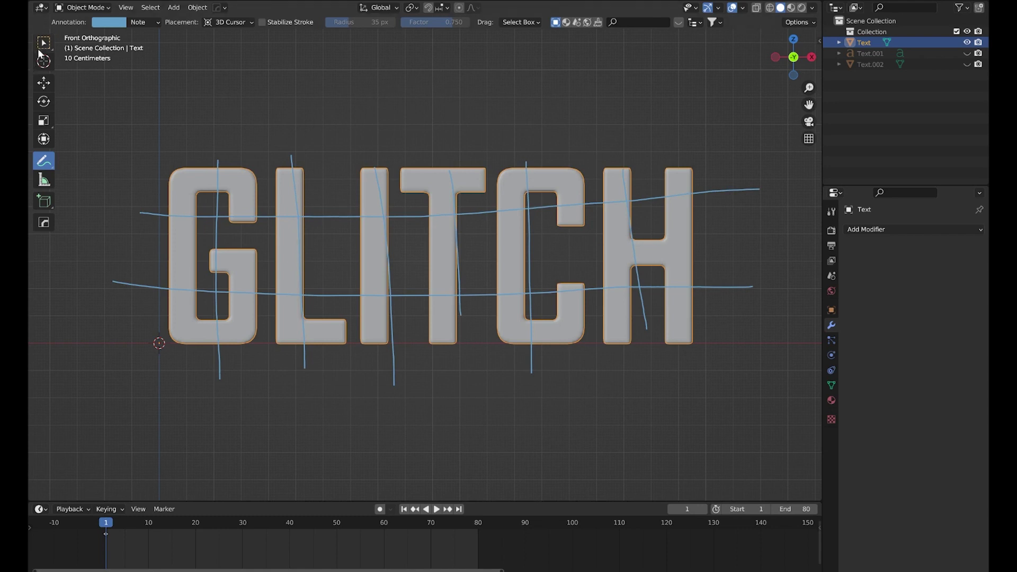
{"action": "left_click", "coordinate": [44, 42]}
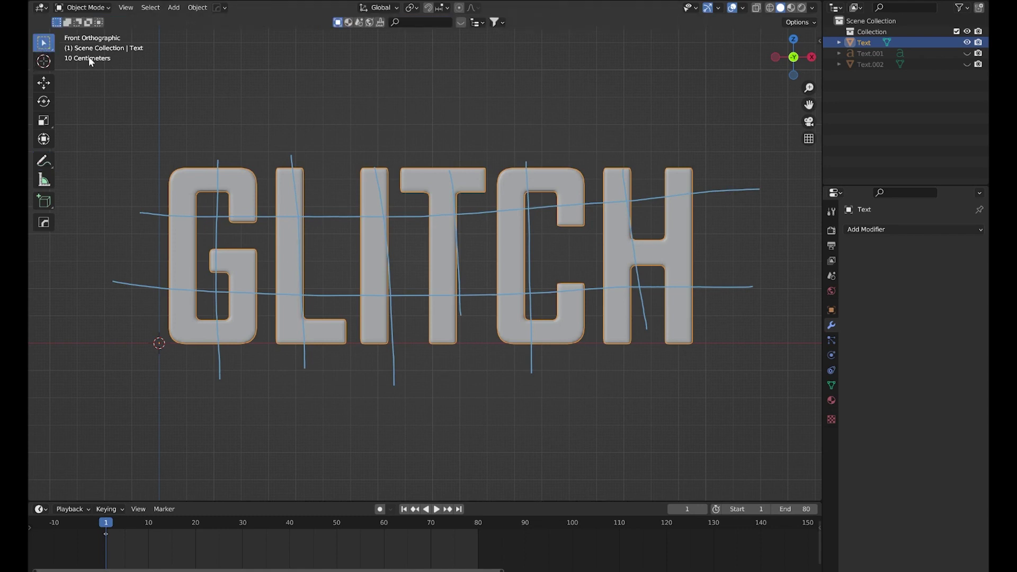
- Search the add-on preferences for "cell" and check that the Cell Fracture add-on is enabled
{"action": "left_click", "coordinate": [93, 8]}
{"action": "left_click", "coordinate": [135, 155]}
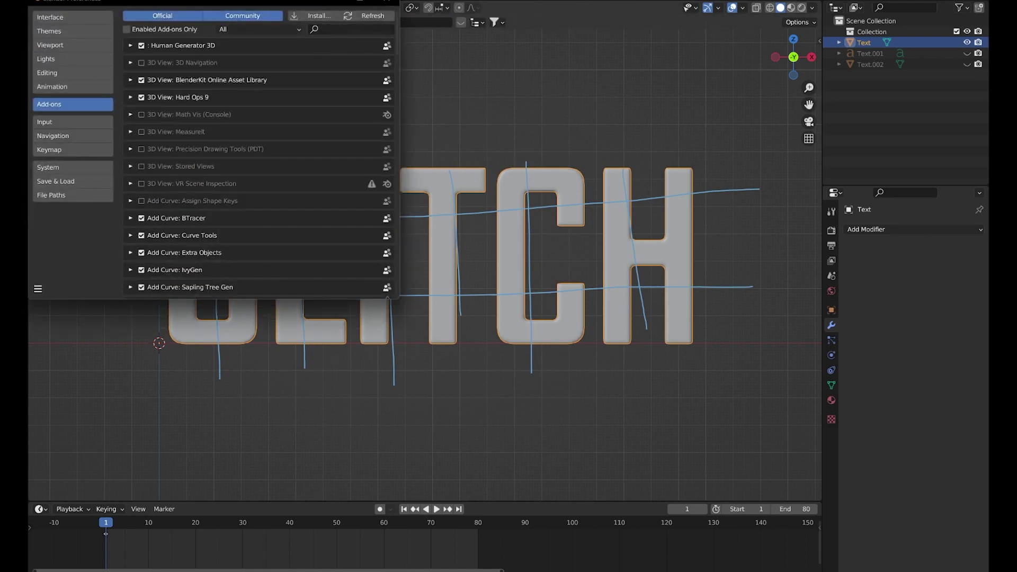
{"action": "type", "text": "cell"}
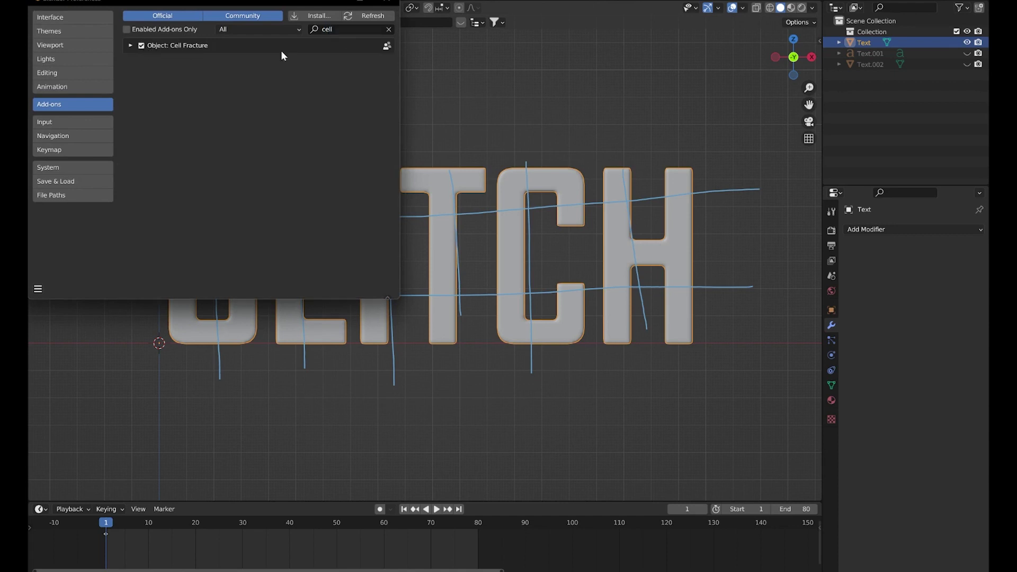
{"action": "left_click", "coordinate": [382, 3]}
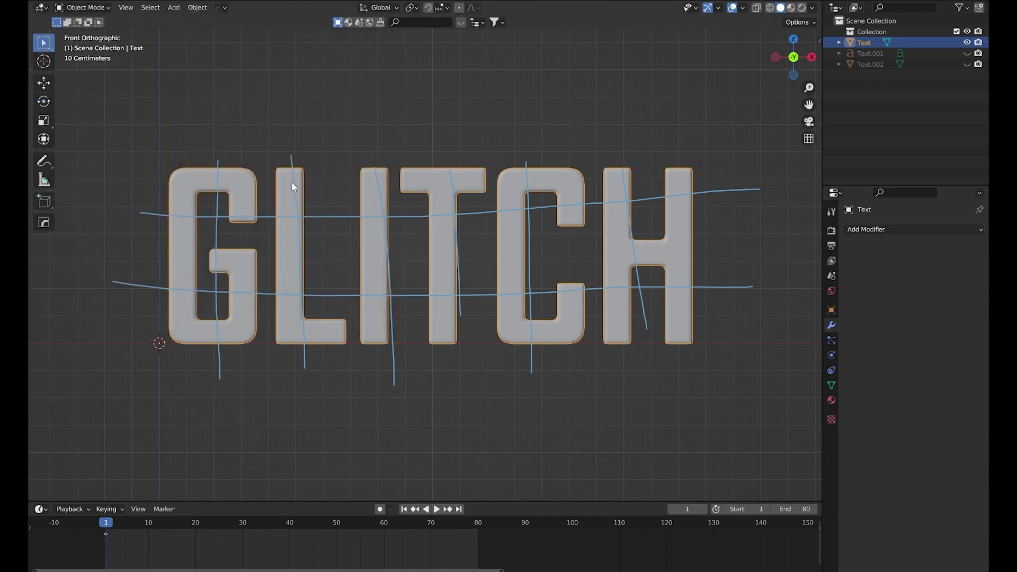
- Set up a Cell Fracture of the GLITCH text with Annotation Pencil as point source, Noise 1.00 and Source Limit 50
{"action": "left_click", "coordinate": [197, 7]}
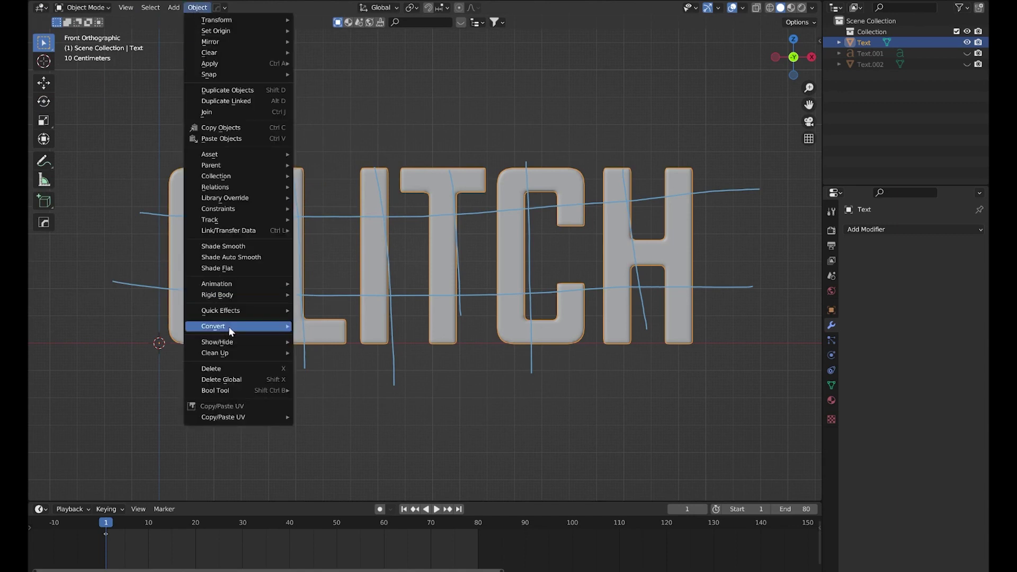
{"action": "mouse_move", "coordinate": [224, 311]}
{"action": "left_click", "coordinate": [341, 358]}
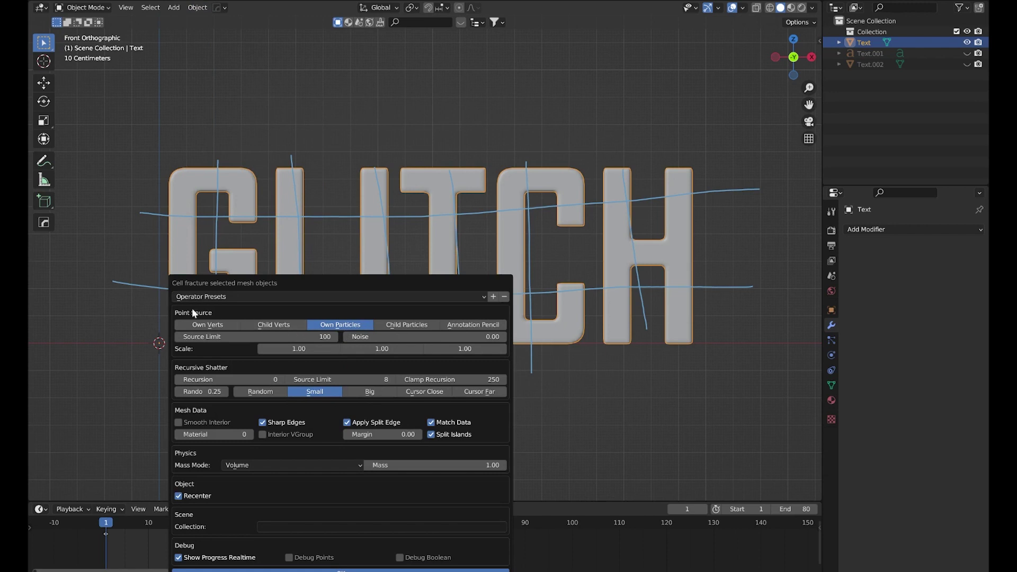
{"action": "left_click", "coordinate": [475, 326]}
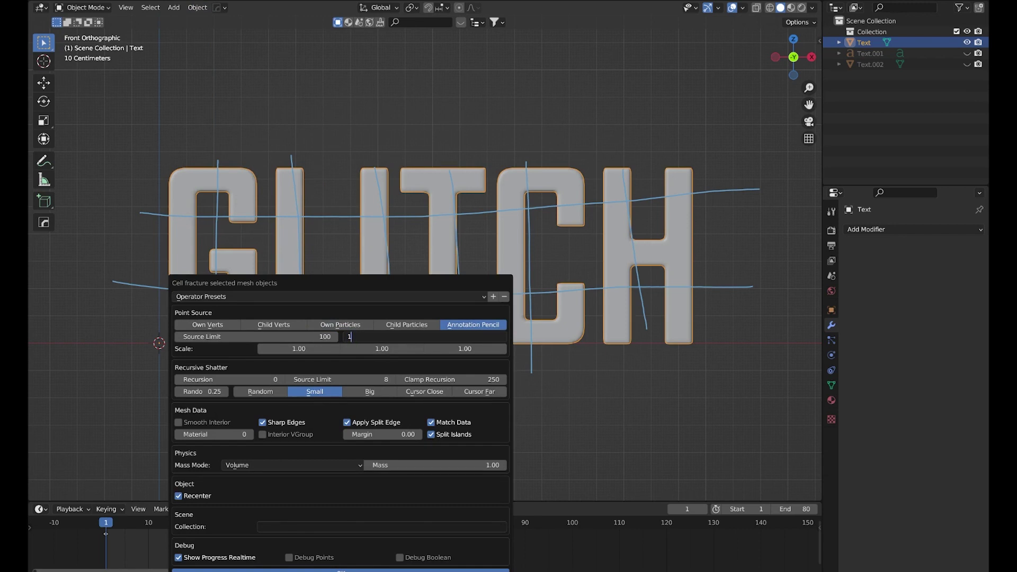
{"action": "key", "text": "Return"}
{"action": "left_click", "coordinate": [303, 338]}
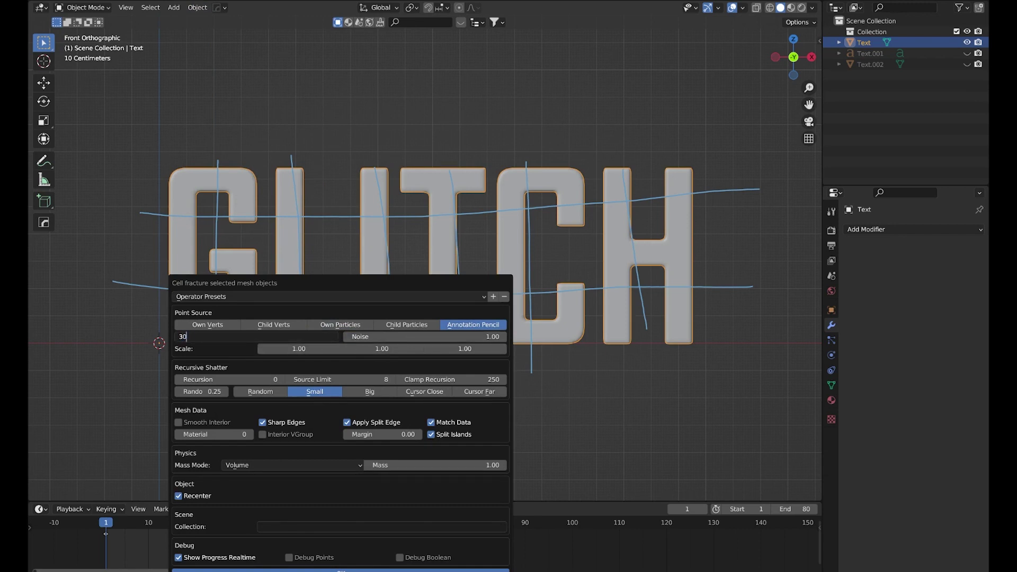
{"action": "type", "text": "50"}
- Set the Cell Fracture Z scale to 0.80 and fracture the text into pieces
{"action": "left_click", "coordinate": [465, 350]}
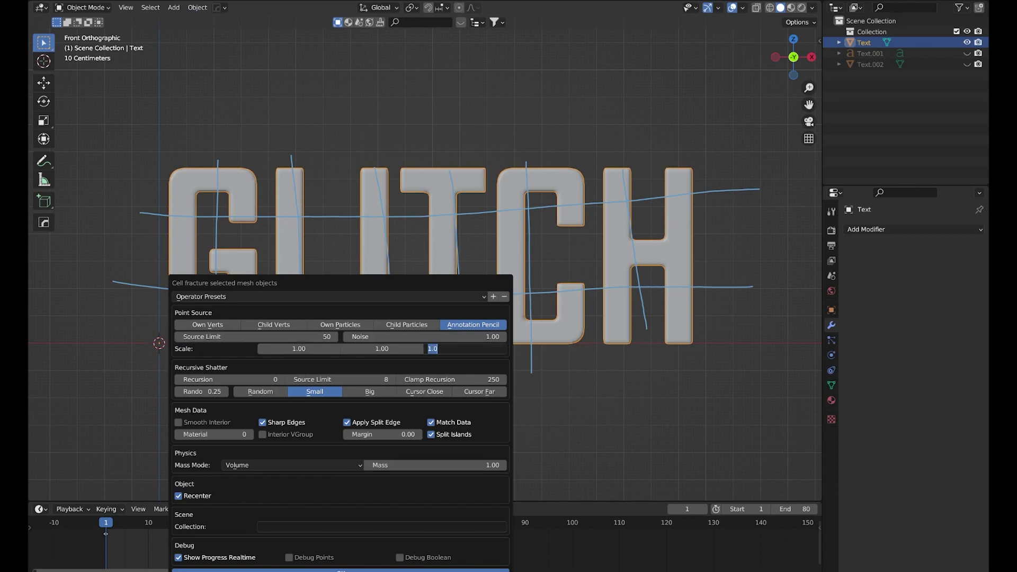
{"action": "type", "text": "0.8"}
{"action": "key", "text": "Return"}
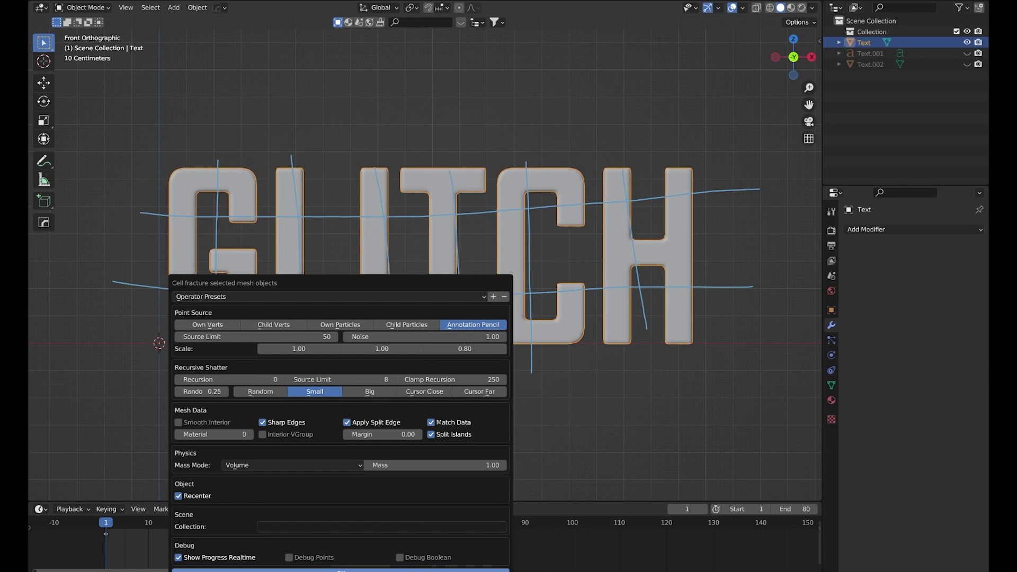
{"action": "left_click", "coordinate": [348, 570]}
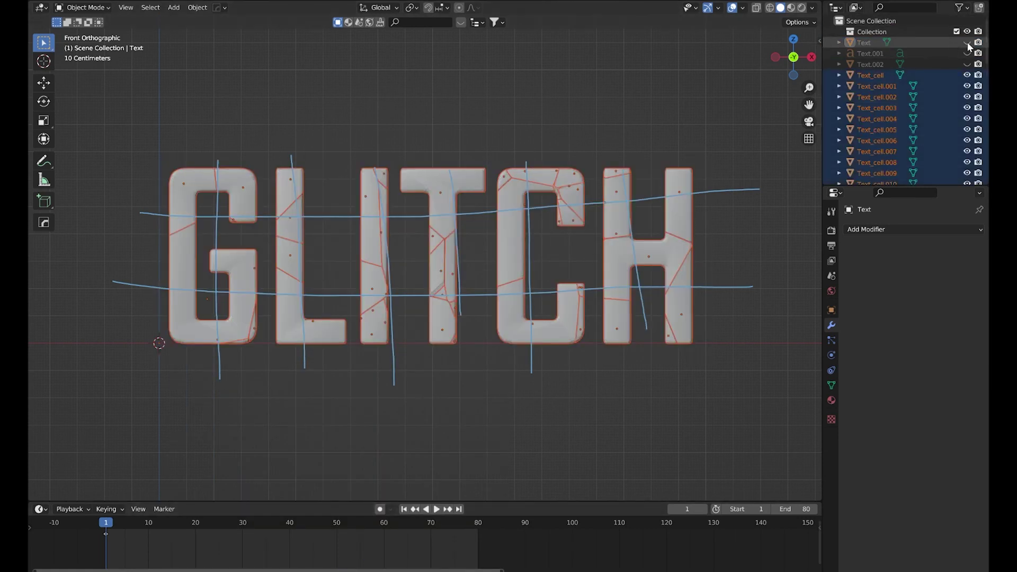
- Check the fracture by test-moving single pieces of the T
{"action": "scroll", "coordinate": [635, 159], "scroll_direction": "down", "scroll_amount": 3}
{"action": "scroll", "coordinate": [593, 204], "scroll_direction": "up", "scroll_amount": 2}
{"action": "scroll", "coordinate": [556, 244], "scroll_direction": "down", "scroll_amount": 1}
{"action": "left_click", "coordinate": [555, 246]}
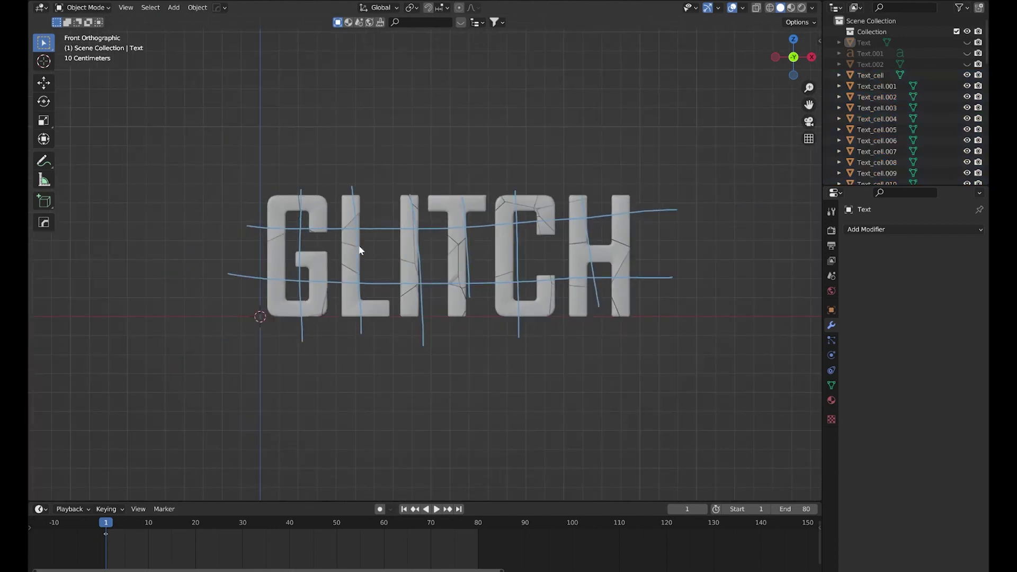
{"action": "scroll", "coordinate": [447, 300], "scroll_direction": "up", "scroll_amount": 3}
{"action": "left_click", "coordinate": [459, 191]}
{"action": "key", "text": "g"}
{"action": "right_click", "coordinate": [448, 145]}
{"action": "left_click", "coordinate": [441, 239]}
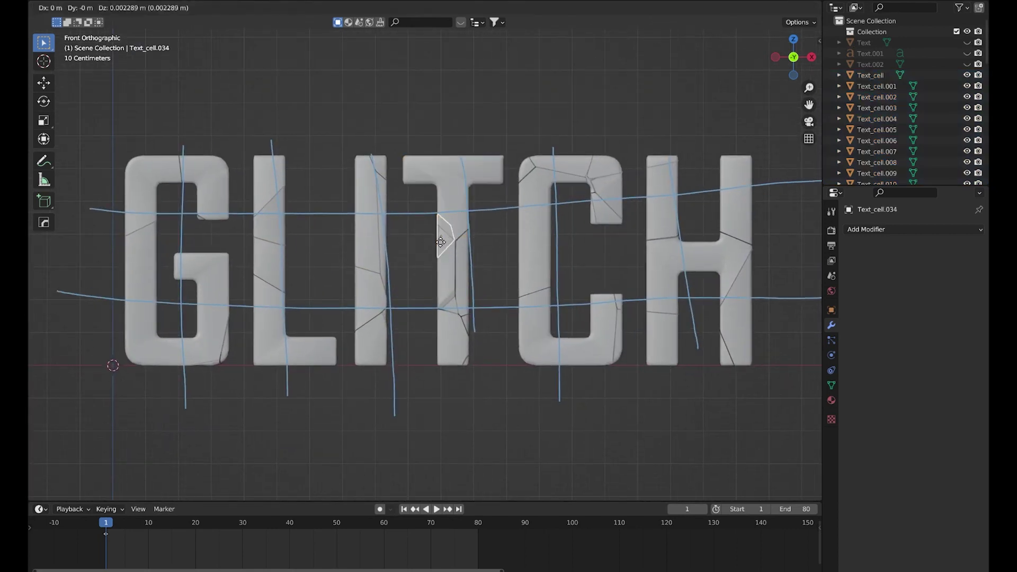
- Erase all annotation lines over the GLITCH text and return to the selection tool
{"action": "left_click", "coordinate": [45, 161]}
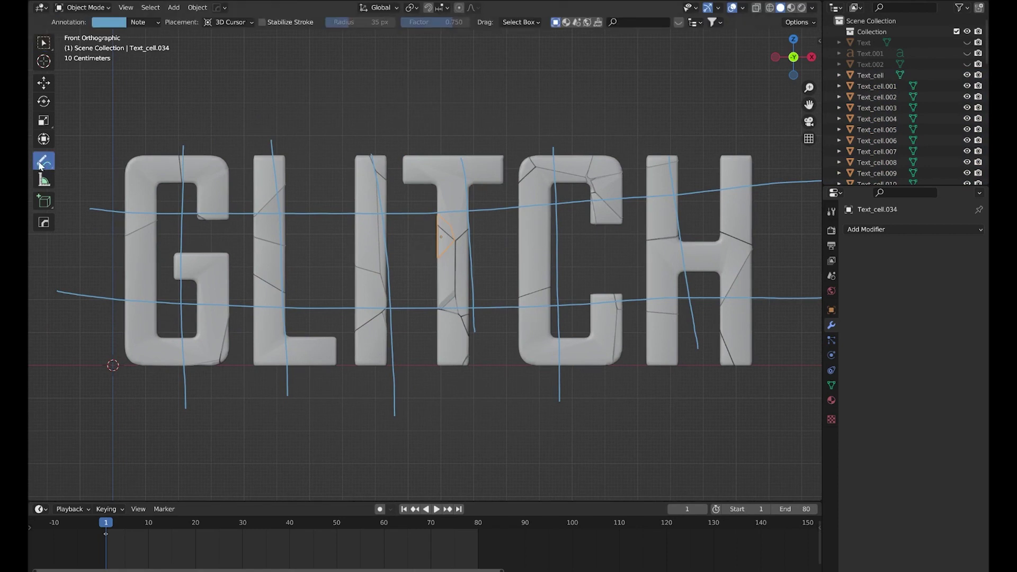
{"action": "mouse_move", "coordinate": [40, 165]}
{"action": "left_mouse_down"}
{"action": "mouse_move", "coordinate": [101, 190]}
{"action": "mouse_move", "coordinate": [124, 221]}
{"action": "left_mouse_up"}
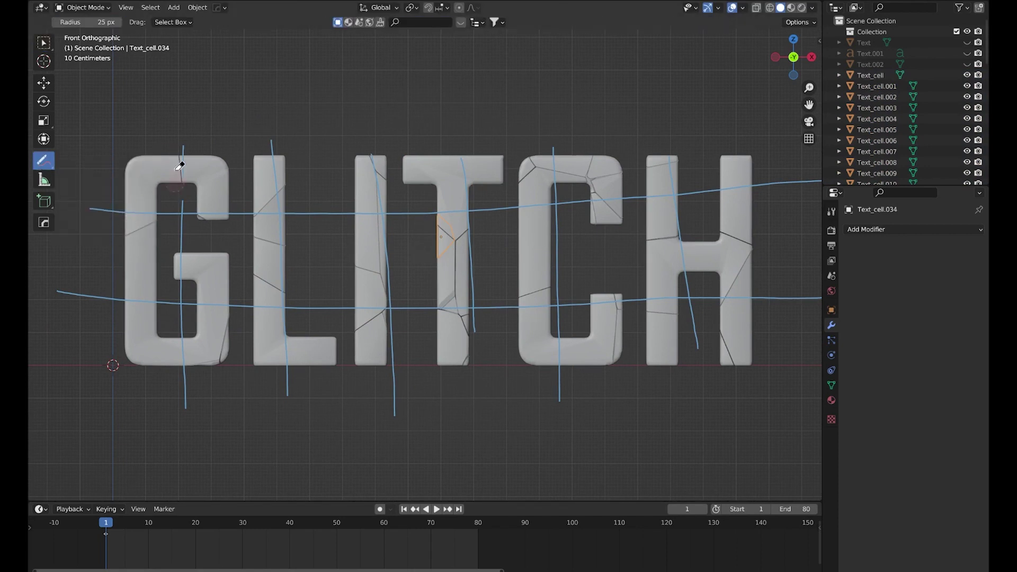
{"action": "scroll", "coordinate": [546, 203], "scroll_direction": "down", "scroll_amount": 2}
{"action": "mouse_move", "coordinate": [520, 256]}
{"action": "left_mouse_down"}
{"action": "mouse_move", "coordinate": [609, 295]}
{"action": "mouse_move", "coordinate": [486, 287]}
{"action": "left_mouse_up"}
{"action": "left_click", "coordinate": [43, 45]}
{"action": "middle_click_drag", "start_coordinate": [628, 182], "coordinate": [638, 195], "text": "shift"}
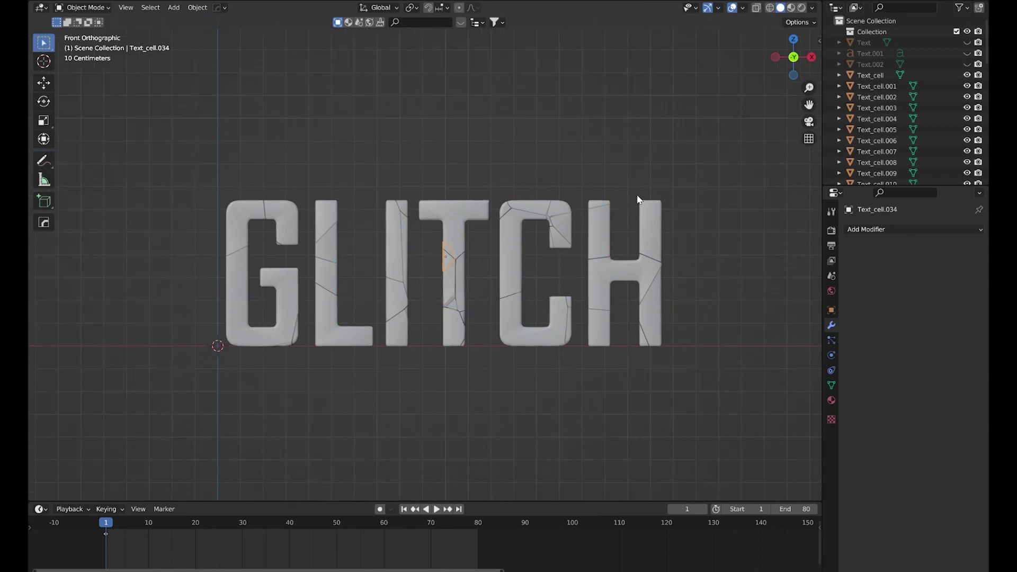
- Move all fractured pieces into a new collection named "fracture" and exclude that collection from the view layer
{"action": "left_click_drag", "start_coordinate": [145, 178], "coordinate": [717, 402]}
{"action": "middle_click_drag", "start_coordinate": [717, 403], "coordinate": [460, 304]}
{"action": "scroll", "coordinate": [461, 301], "scroll_direction": "down", "scroll_amount": 2}
{"action": "scroll", "coordinate": [519, 289], "scroll_direction": "up", "scroll_amount": 4}
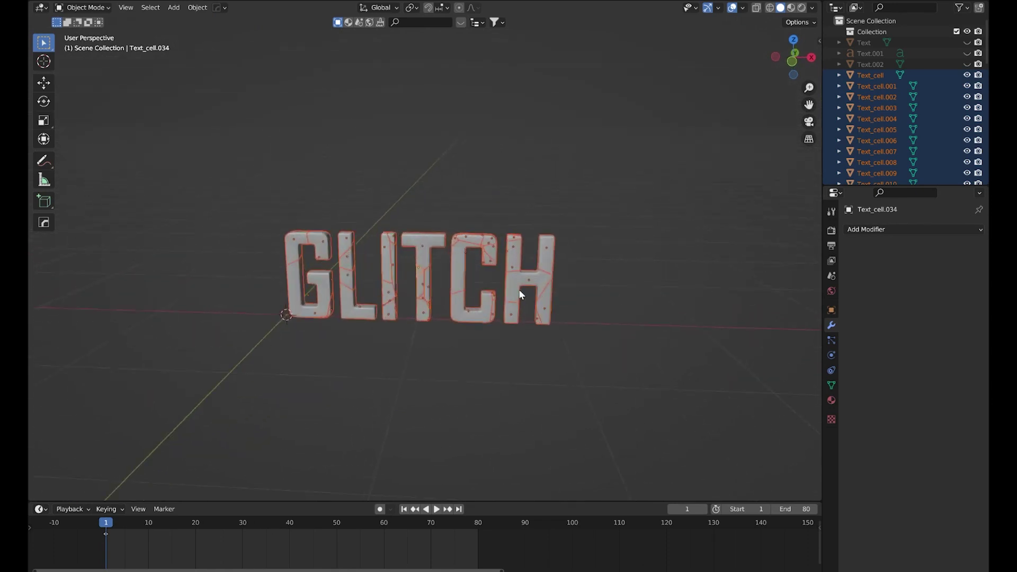
{"action": "key", "text": "m"}
{"action": "left_click", "coordinate": [520, 291]}
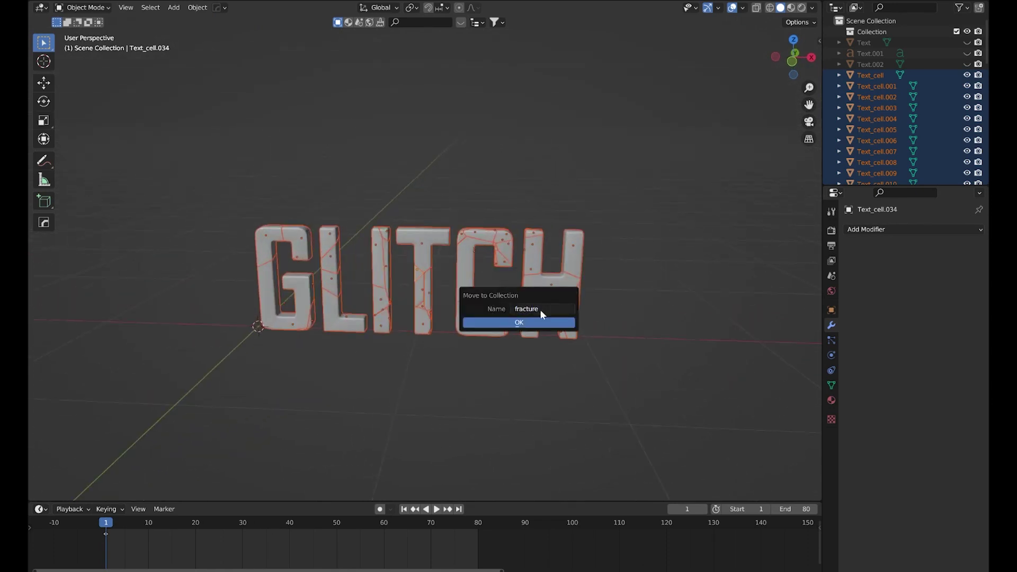
{"action": "left_click", "coordinate": [537, 321]}
{"action": "left_click", "coordinate": [956, 43]}
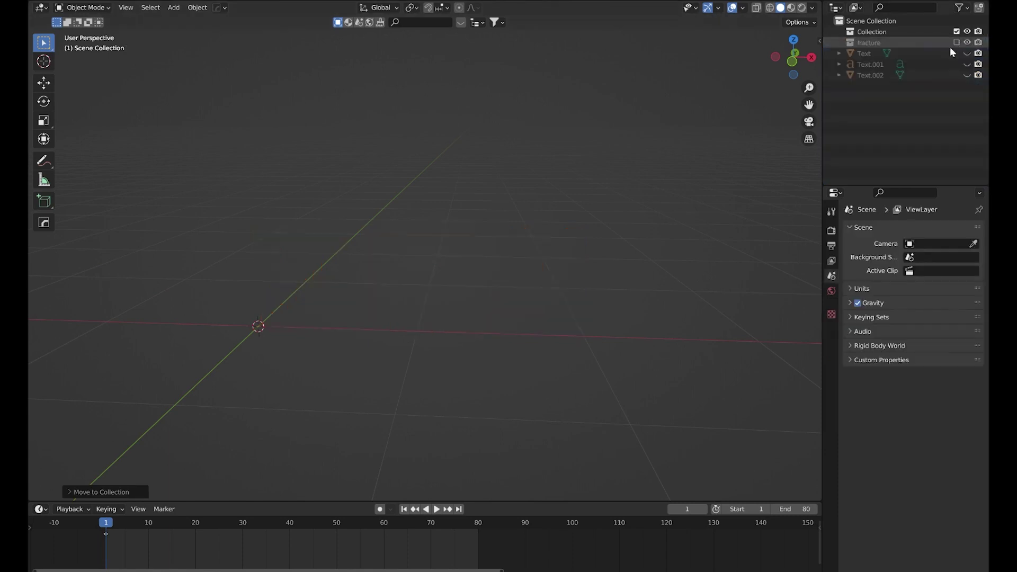
- Add a cube and create a new geometry node tree for it in an enlarged Geometry Node Editor
{"action": "middle_click_drag", "start_coordinate": [526, 209], "coordinate": [341, 265]}
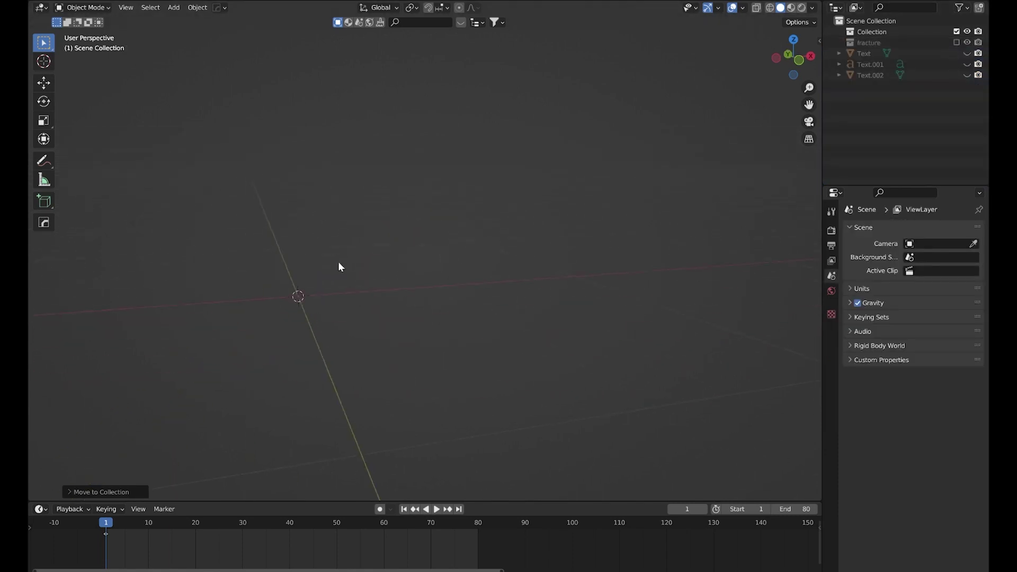
{"action": "key", "text": "shift+a"}
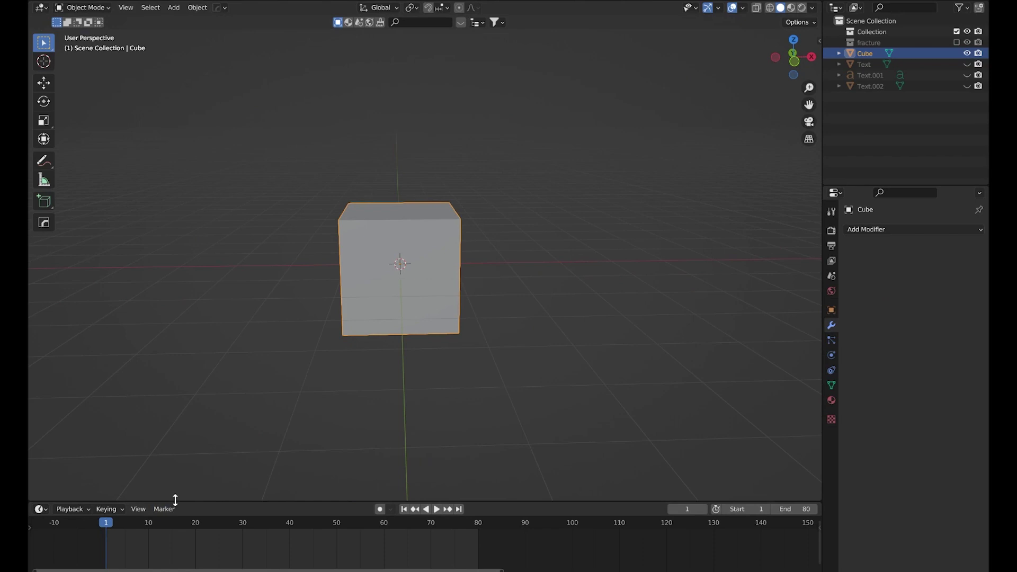
{"action": "left_click_drag", "start_coordinate": [176, 500], "coordinate": [185, 314]}
{"action": "left_click", "coordinate": [44, 323]}
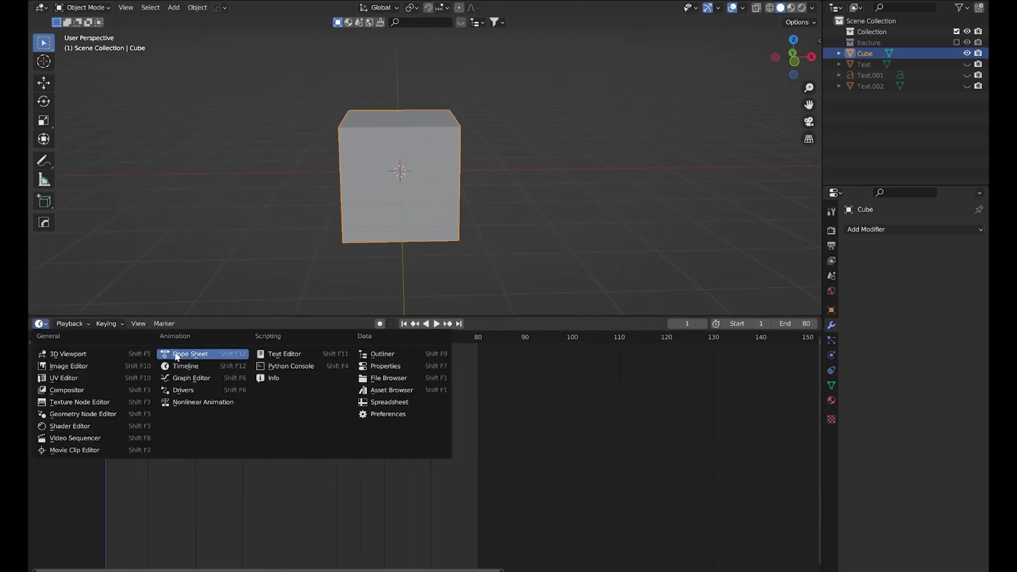
{"action": "left_click", "coordinate": [87, 406]}
{"action": "left_click", "coordinate": [400, 323]}
{"action": "scroll", "coordinate": [392, 471], "scroll_direction": "up", "scroll_amount": 6}
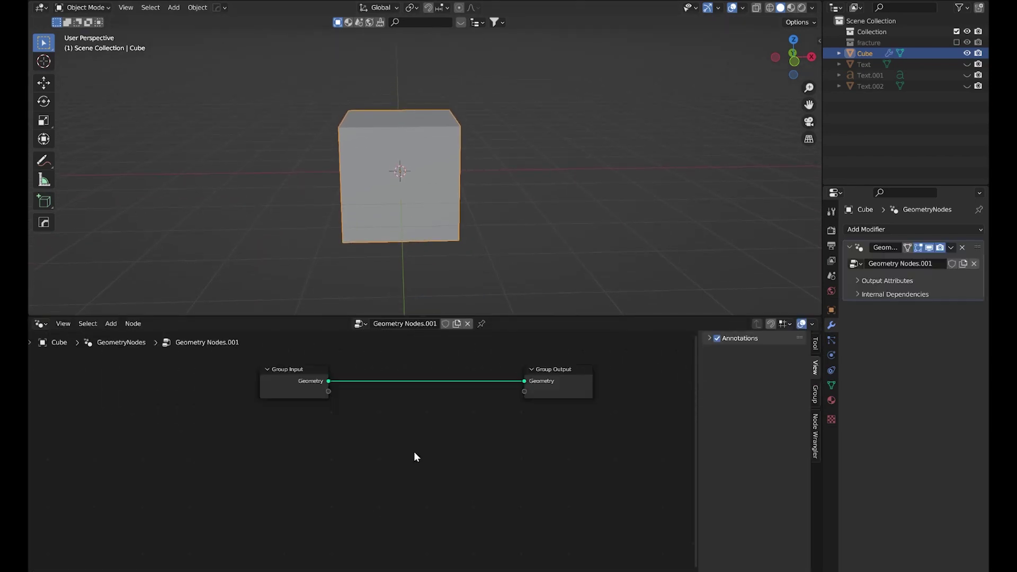
- Replace the Group Input link to the output with a Collection Info node for the fracture collection, with Separate Children enabled
{"action": "right_click_drag", "start_coordinate": [389, 353], "coordinate": [390, 377], "text": "ctrl"}
{"action": "scroll", "coordinate": [419, 387], "scroll_direction": "down", "scroll_amount": 4}
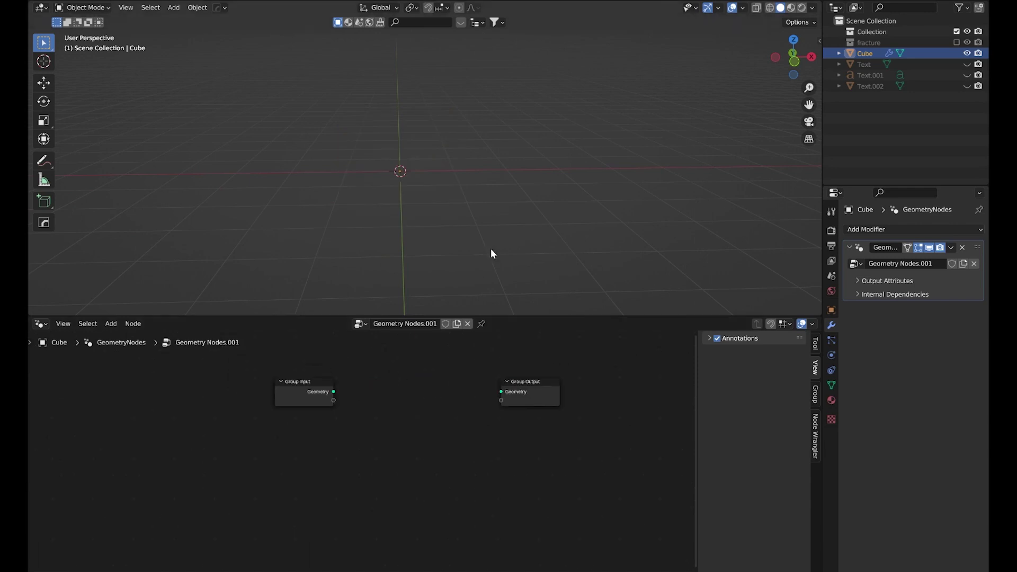
{"action": "left_click_drag", "start_coordinate": [873, 40], "coordinate": [281, 469]}
{"action": "scroll", "coordinate": [339, 509], "scroll_direction": "up", "scroll_amount": 2}
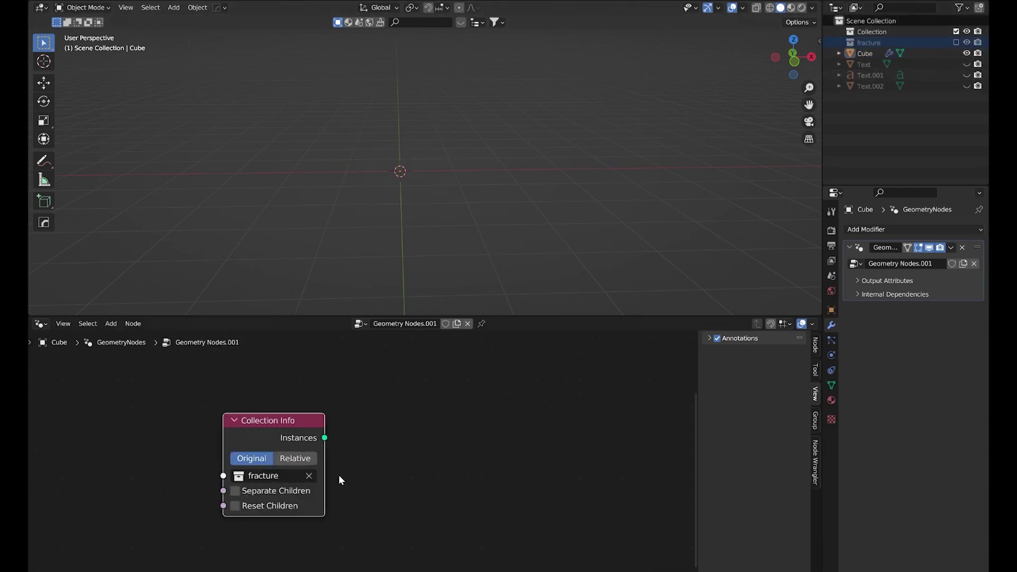
{"action": "left_click", "coordinate": [235, 491]}
{"action": "scroll", "coordinate": [342, 485], "scroll_direction": "down", "scroll_amount": 2}
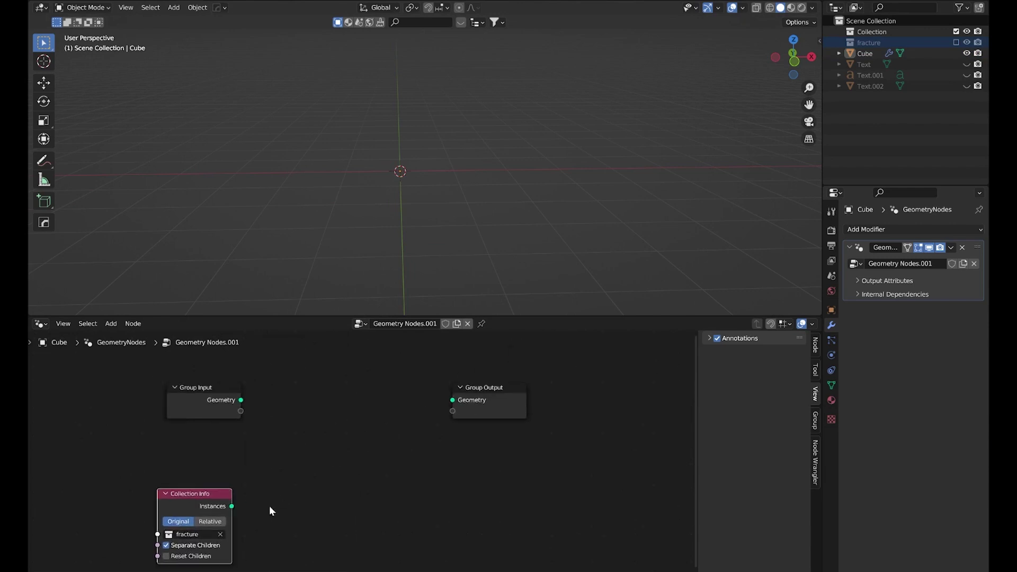
{"action": "left_click_drag", "start_coordinate": [430, 414], "coordinate": [453, 401]}
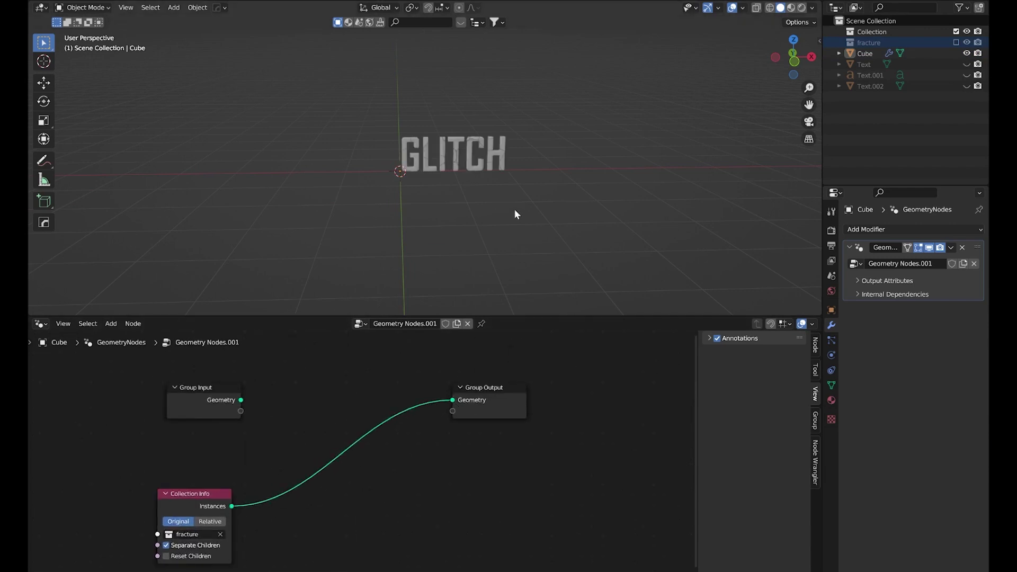
- Inspect the instanced letters from several angles, and include the fracture collection again in front view
{"action": "scroll", "coordinate": [504, 208], "scroll_direction": "up", "scroll_amount": 5}
{"action": "scroll", "coordinate": [502, 203], "scroll_direction": "up", "scroll_amount": 6}
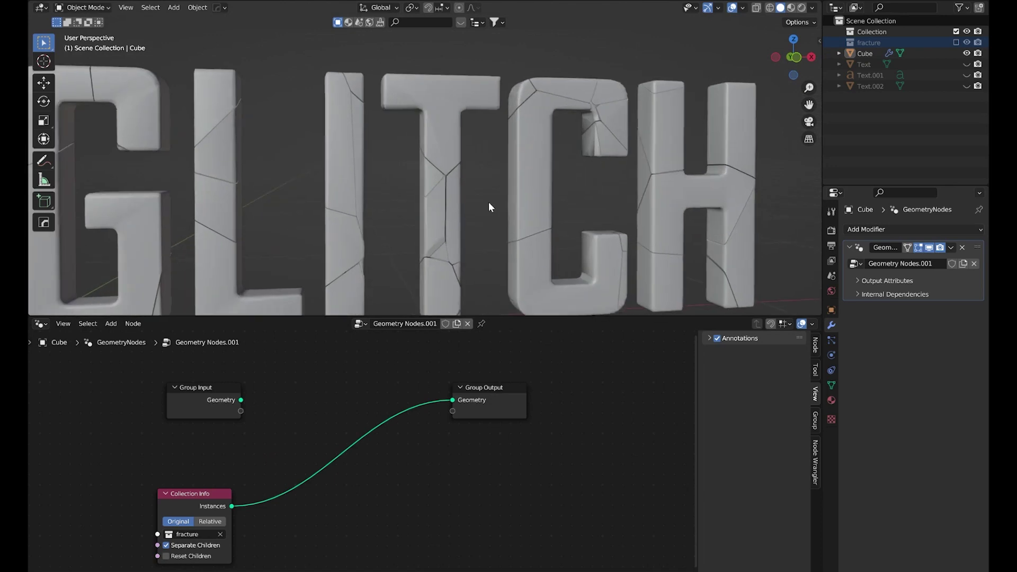
{"action": "scroll", "coordinate": [548, 196], "scroll_direction": "down", "scroll_amount": 8}
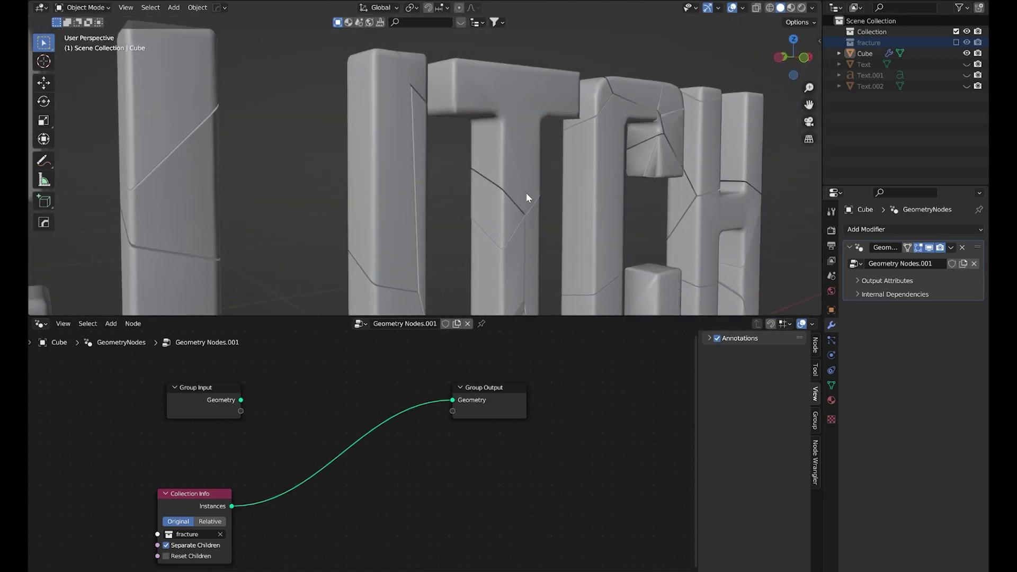
{"action": "key", "text": "KP_1"}
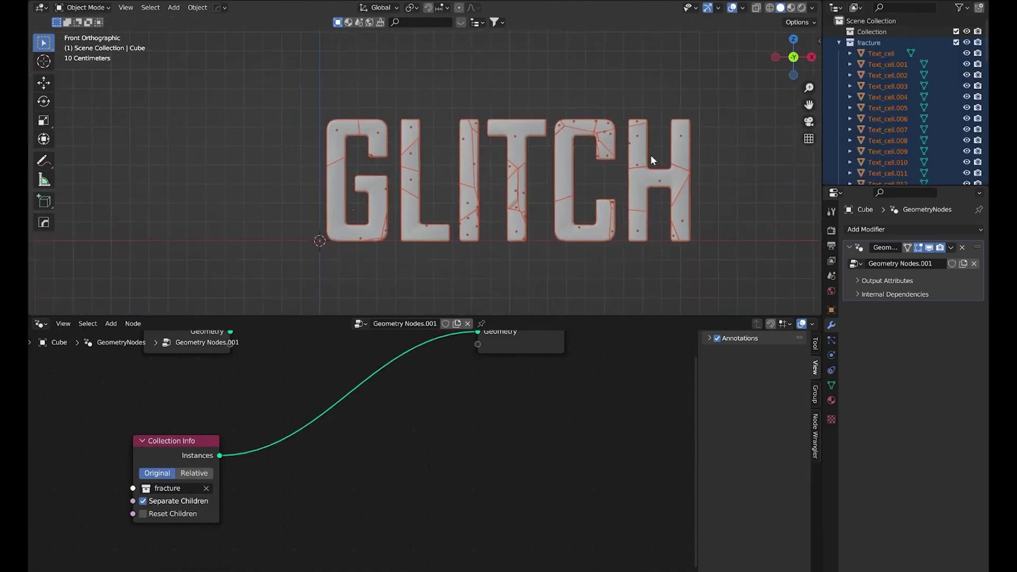
{"action": "scroll", "coordinate": [650, 157], "scroll_direction": "up", "scroll_amount": 3}
{"action": "left_click", "coordinate": [957, 42]}
{"action": "left_click", "coordinate": [956, 42]}
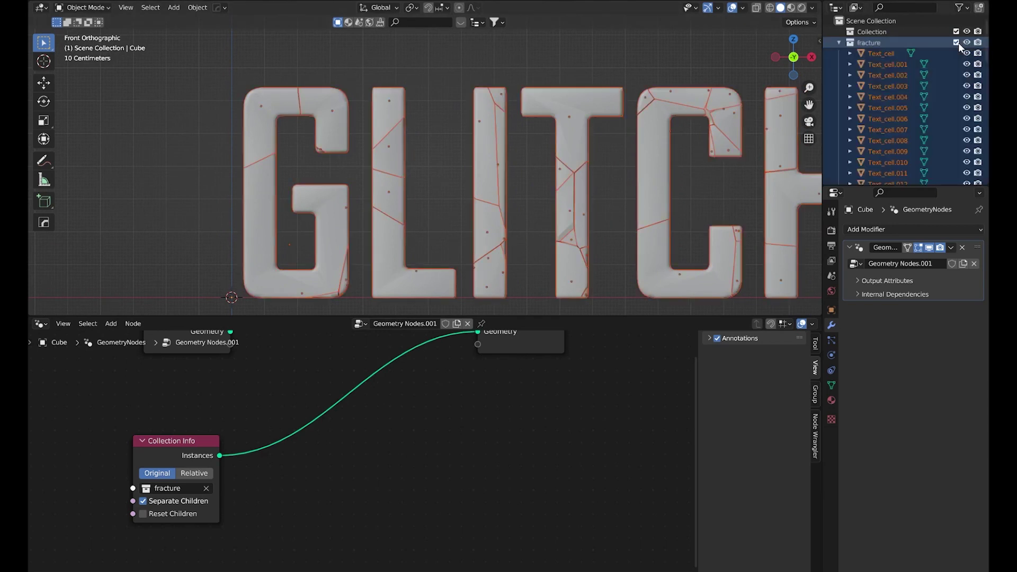
- Set the transform pivot point to Individual Origins, select all the pieces and hide the viewport overlays
{"action": "middle_click_drag", "start_coordinate": [666, 132], "coordinate": [636, 126], "text": "shift"}
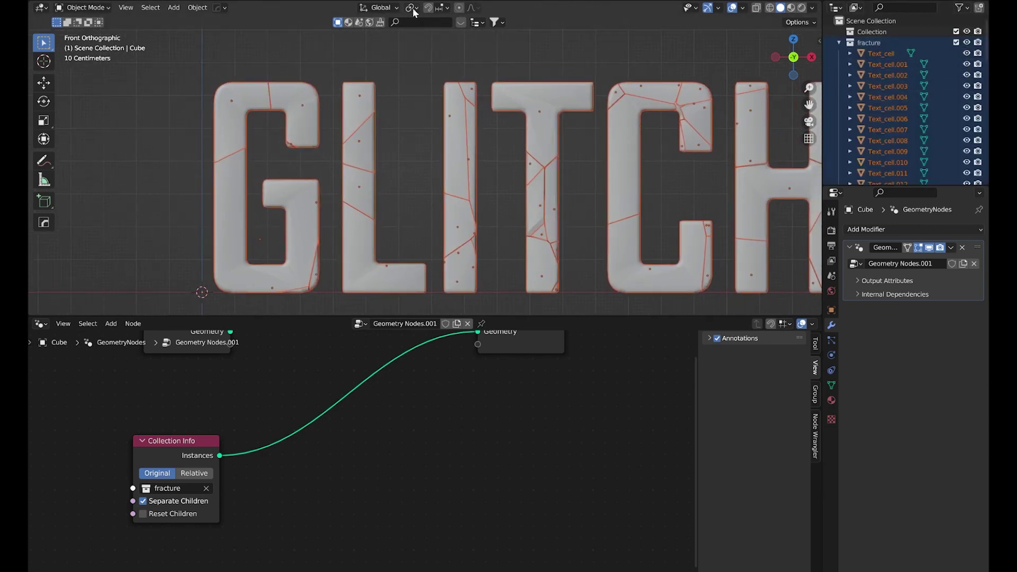
{"action": "left_click", "coordinate": [413, 9]}
{"action": "left_click", "coordinate": [447, 45]}
{"action": "key", "text": "alt+a"}
{"action": "key", "text": "a"}
{"action": "left_click", "coordinate": [732, 8]}
{"action": "middle_click_drag", "start_coordinate": [529, 81], "coordinate": [572, 121], "text": "shift"}
{"action": "scroll", "coordinate": [572, 121], "scroll_direction": "up", "scroll_amount": 2}
- Scale the selected pieces up about their own origins twice, by about 1.024 and about 1.02
{"action": "key", "text": "s"}
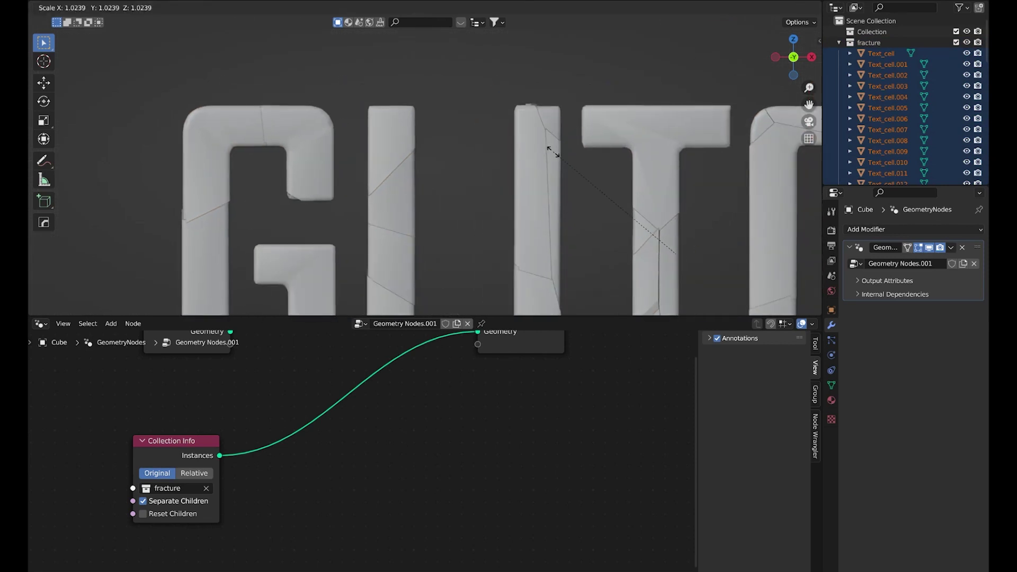
{"action": "left_click", "coordinate": [550, 150]}
{"action": "scroll", "coordinate": [590, 188], "scroll_direction": "down", "scroll_amount": 4}
{"action": "scroll", "coordinate": [589, 183], "scroll_direction": "up", "scroll_amount": 4}
{"action": "key", "text": "s"}
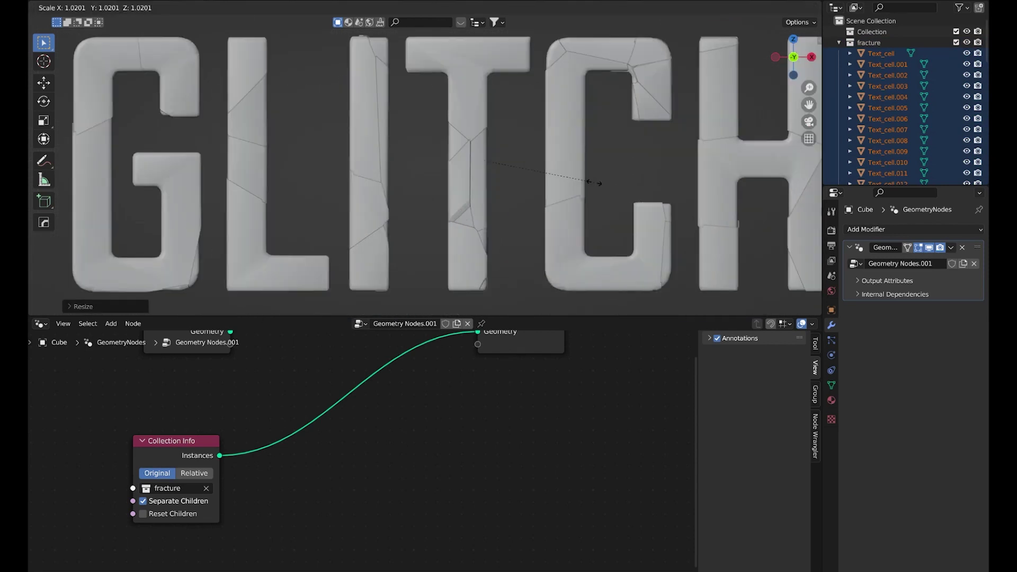
{"action": "left_click", "coordinate": [593, 183]}
{"action": "scroll", "coordinate": [593, 183], "scroll_direction": "down", "scroll_amount": 3}
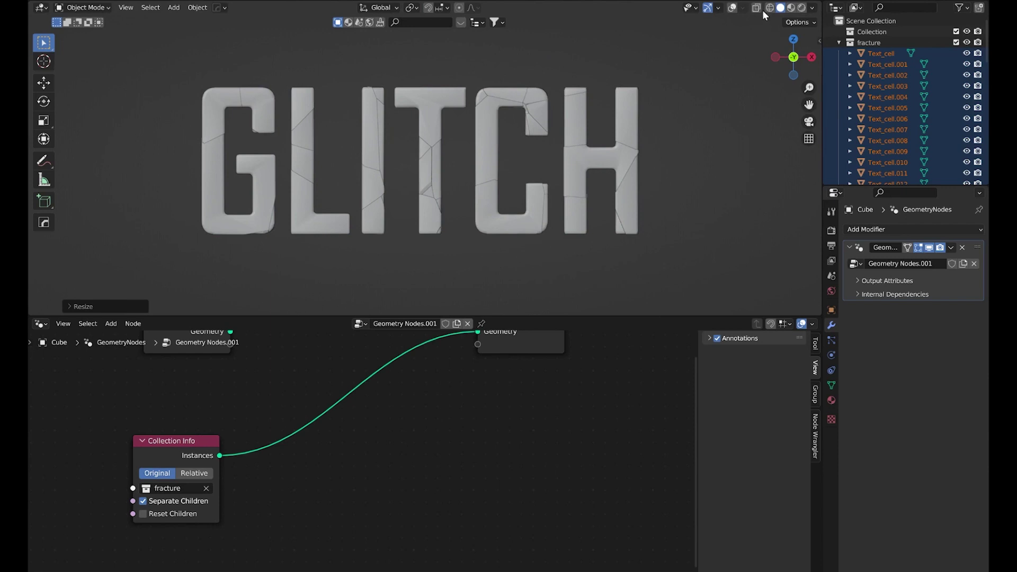
- Show the viewport overlays again and exclude the fracture collection from the view layer
{"action": "left_click", "coordinate": [731, 8]}
{"action": "left_click", "coordinate": [957, 42]}
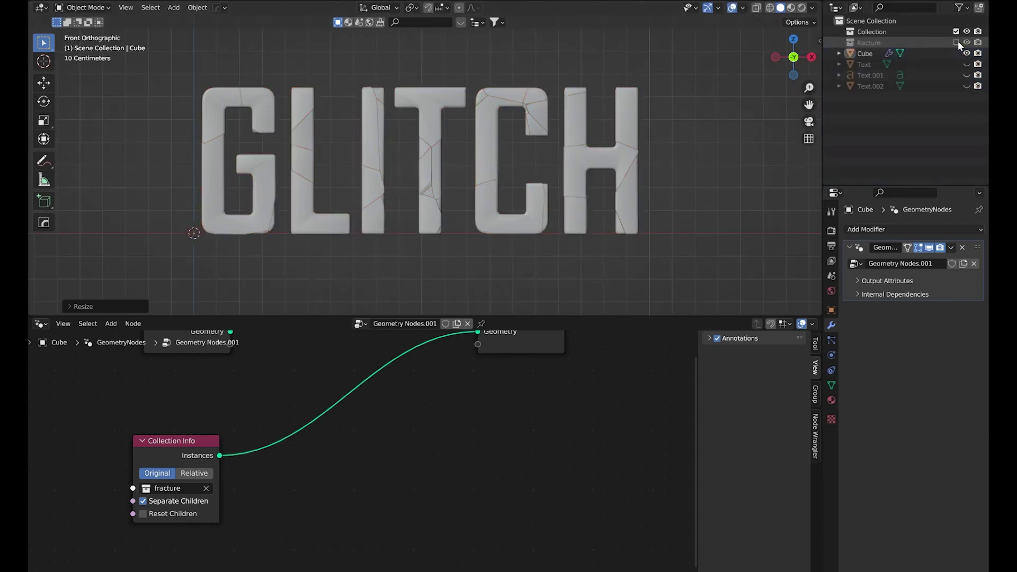
{"action": "scroll", "coordinate": [588, 129], "scroll_direction": "up", "scroll_amount": 2}
{"action": "middle_click_drag", "start_coordinate": [578, 122], "coordinate": [594, 116], "text": "shift"}
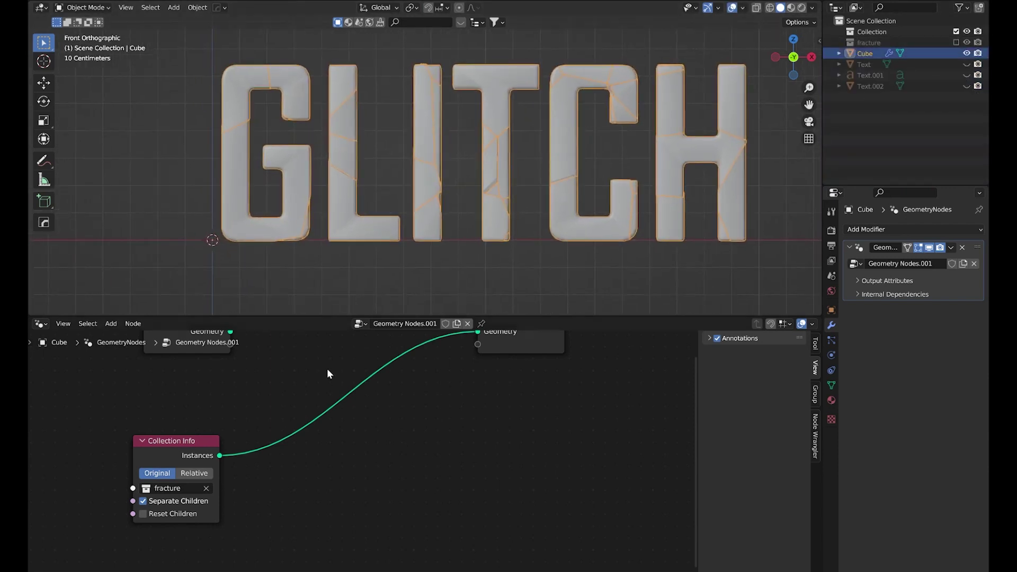
- Move the Collection Info node farther from the Group Output and insert a Set Position node on the link between them
{"action": "scroll", "coordinate": [327, 369], "scroll_direction": "down", "scroll_amount": 4}
{"action": "middle_click_drag", "start_coordinate": [327, 370], "coordinate": [332, 418], "text": "shift"}
{"action": "scroll", "coordinate": [339, 453], "scroll_direction": "up", "scroll_amount": 3}
{"action": "middle_click_drag", "start_coordinate": [340, 453], "coordinate": [367, 426], "text": "shift"}
{"action": "left_click_drag", "start_coordinate": [250, 473], "coordinate": [198, 474]}
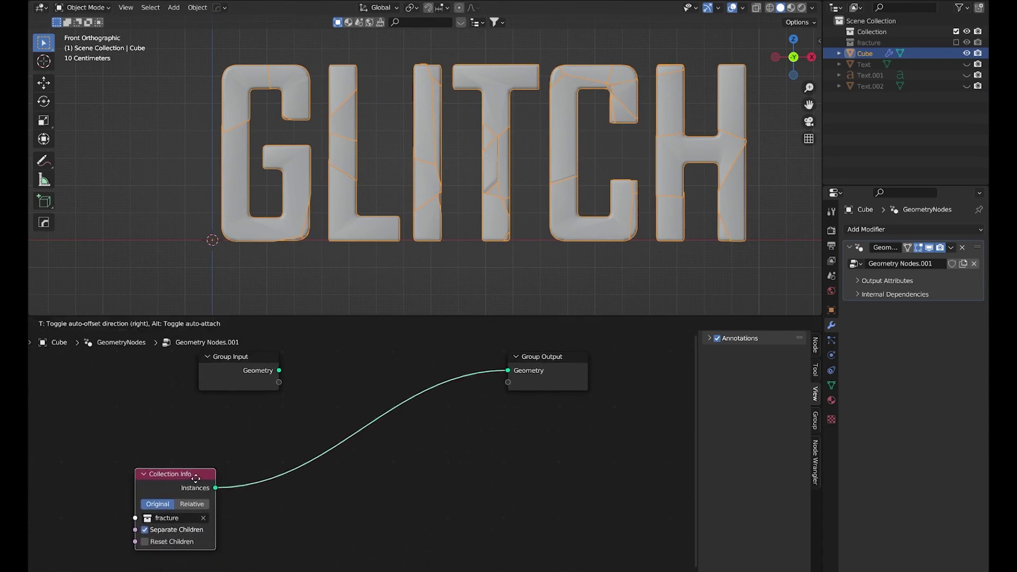
{"action": "key", "text": "shift+a"}
{"action": "left_click", "coordinate": [204, 367]}
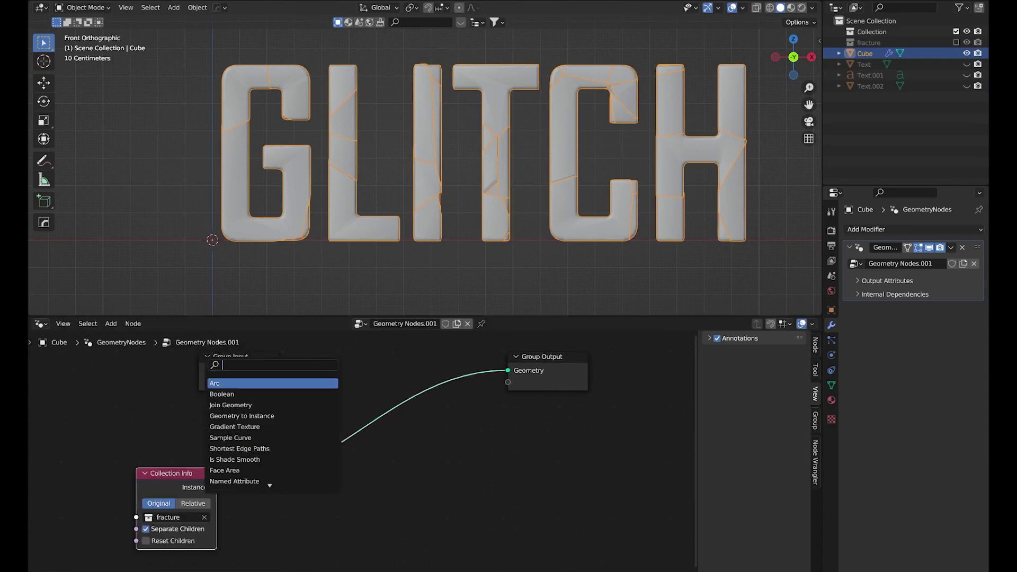
{"action": "type", "text": "set pos"}
{"action": "left_click", "coordinate": [236, 383]}
{"action": "left_click", "coordinate": [304, 475]}
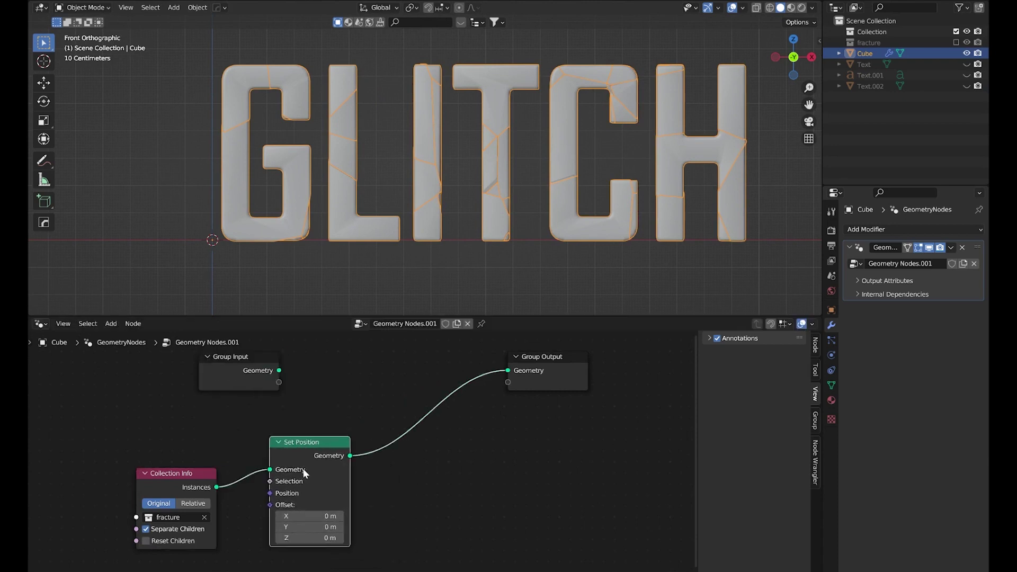
- Add a Noise Texture node and link its Color output to the Set Position node's Offset
{"action": "middle_click_drag", "start_coordinate": [296, 522], "coordinate": [311, 419]}
{"action": "left_click_drag", "start_coordinate": [285, 403], "coordinate": [132, 472]}
{"action": "type", "text": "noise"}
{"action": "key", "text": "Return"}
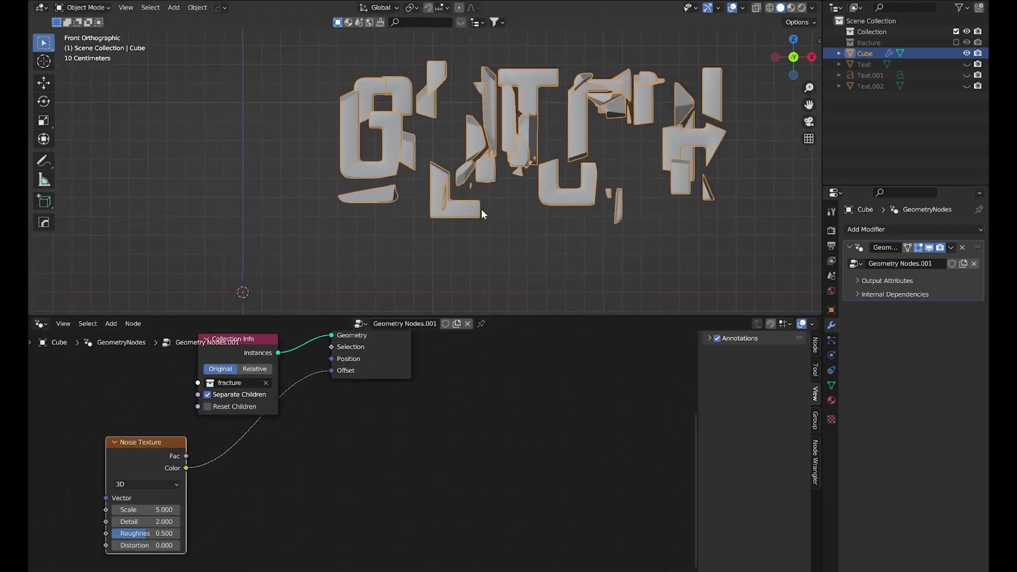
- Insert a Vector Math node set to Subtract between Noise Texture and Set Position, subtracting 0.5 on all three axes
{"action": "scroll", "coordinate": [482, 212], "scroll_direction": "down", "scroll_amount": 3}
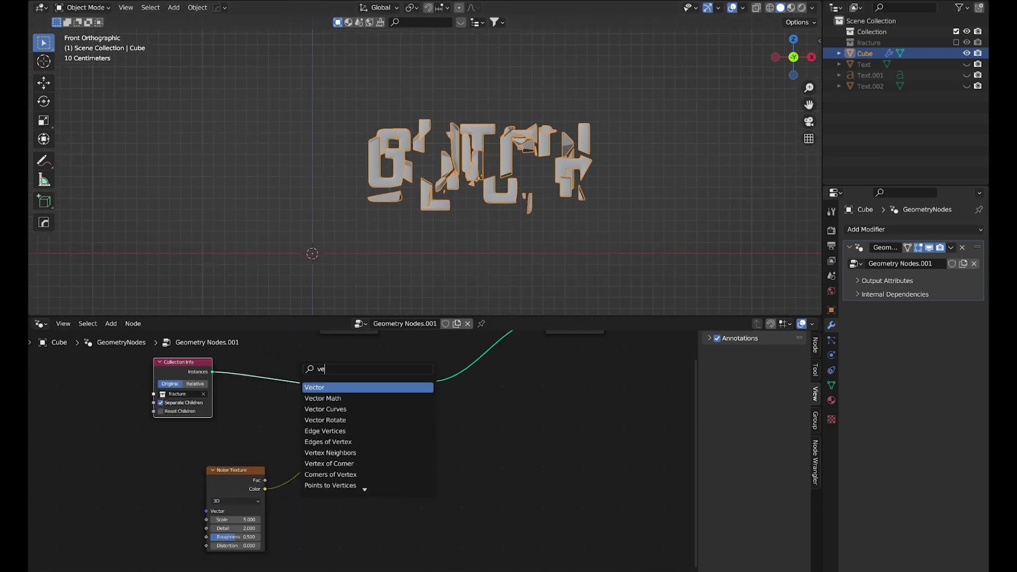
{"action": "type", "text": "cto"}
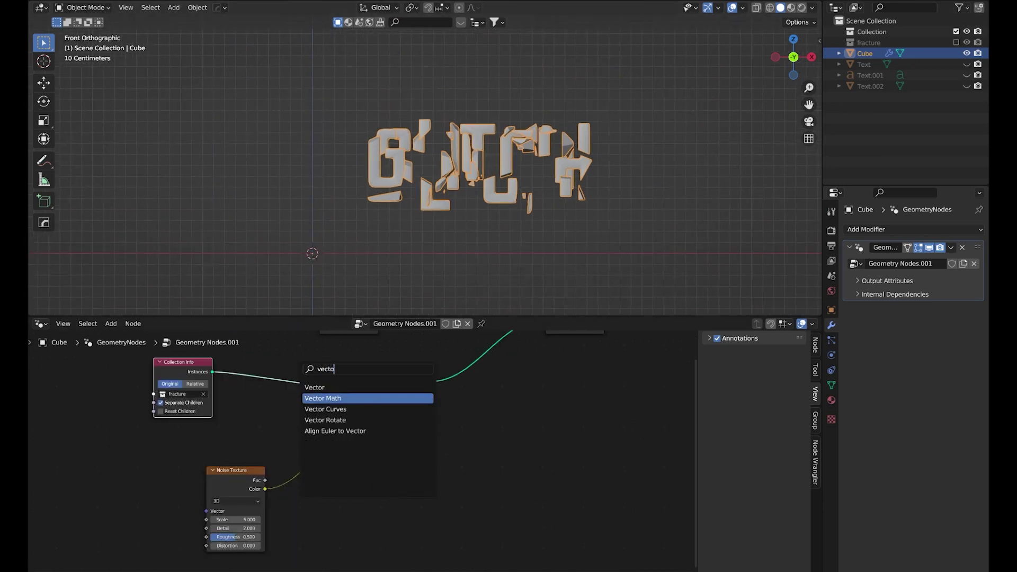
{"action": "left_click", "coordinate": [323, 398]}
{"action": "left_click", "coordinate": [364, 493]}
{"action": "left_click", "coordinate": [371, 475]}
{"action": "left_click_drag", "start_coordinate": [371, 474], "coordinate": [325, 445]}
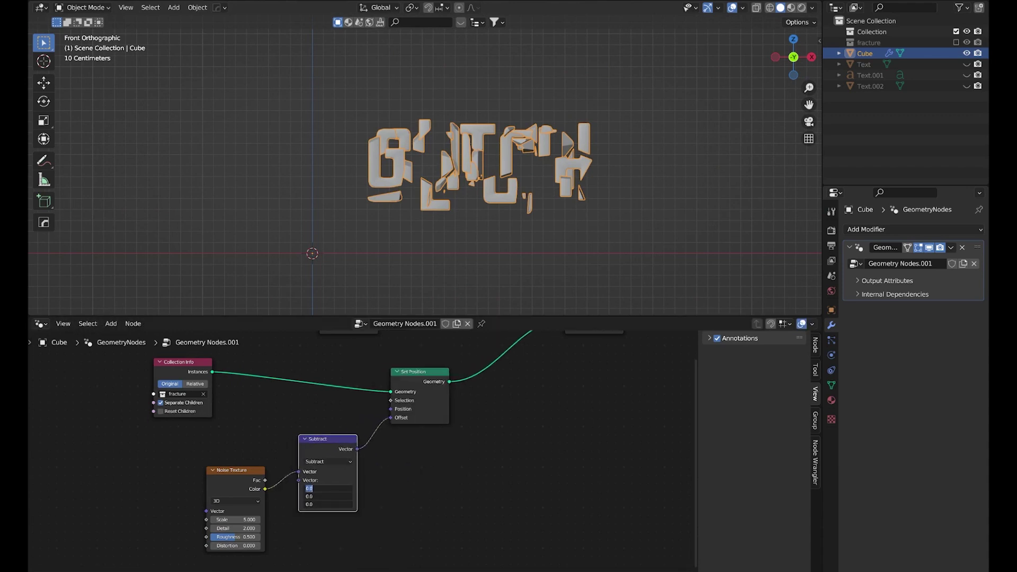
{"action": "key", "text": "Return"}
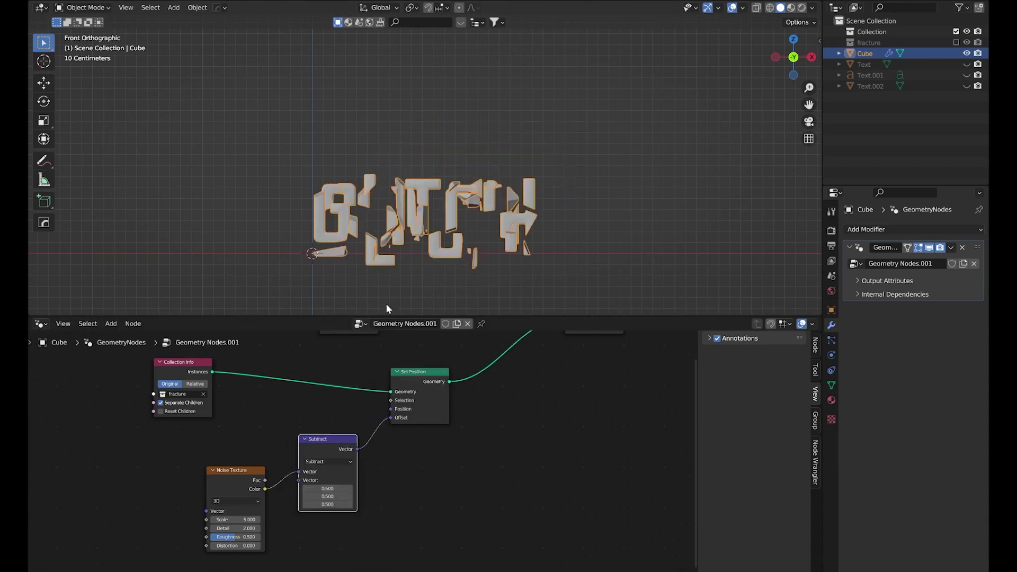
- Set the Noise Texture's Scale to 3.740
{"action": "scroll", "coordinate": [452, 189], "scroll_direction": "up", "scroll_amount": 3}
{"action": "scroll", "coordinate": [390, 408], "scroll_direction": "up", "scroll_amount": 1}
{"action": "middle_click_drag", "start_coordinate": [168, 471], "coordinate": [259, 394]}
{"action": "scroll", "coordinate": [259, 394], "scroll_direction": "up", "scroll_amount": 3}
{"action": "left_click_drag", "start_coordinate": [344, 461], "coordinate": [304, 462]}
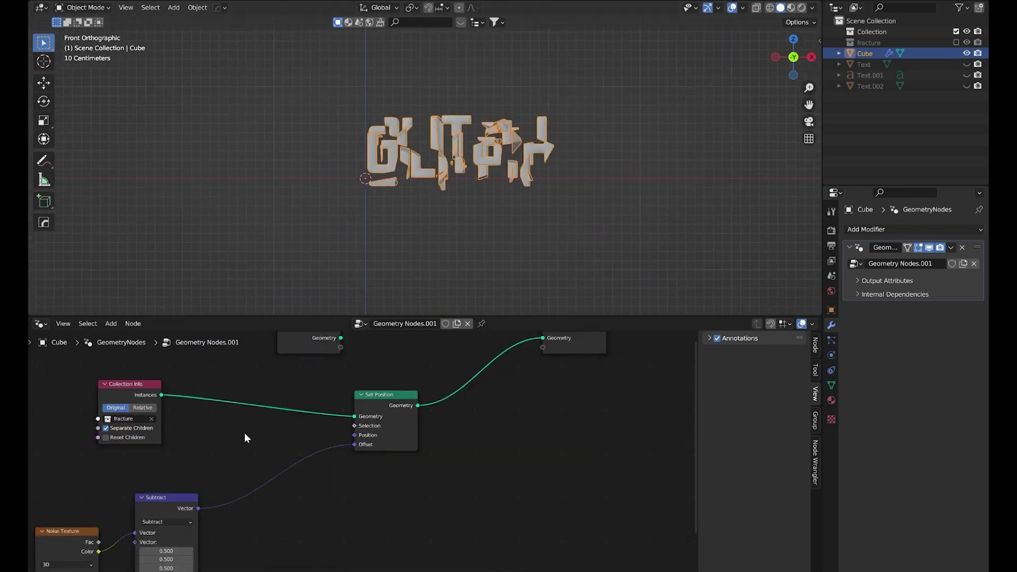
- Duplicate the Subtract node onto the link to Set Position, change the copy's operation to Scale and set its factor to 0
{"action": "middle_click_drag", "start_coordinate": [186, 489], "coordinate": [215, 412]}
{"action": "left_click", "coordinate": [208, 417]}
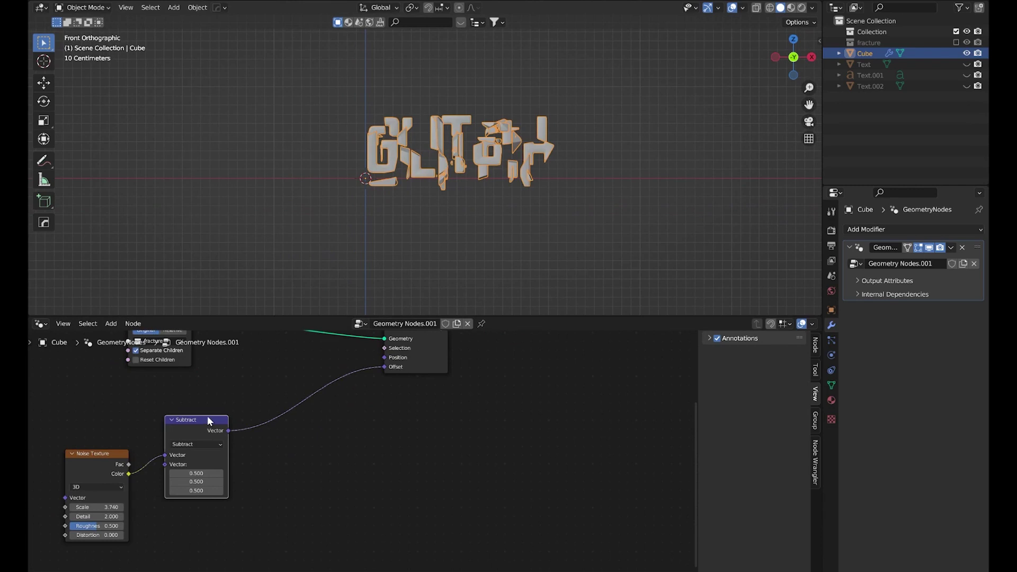
{"action": "key", "text": "shift+d"}
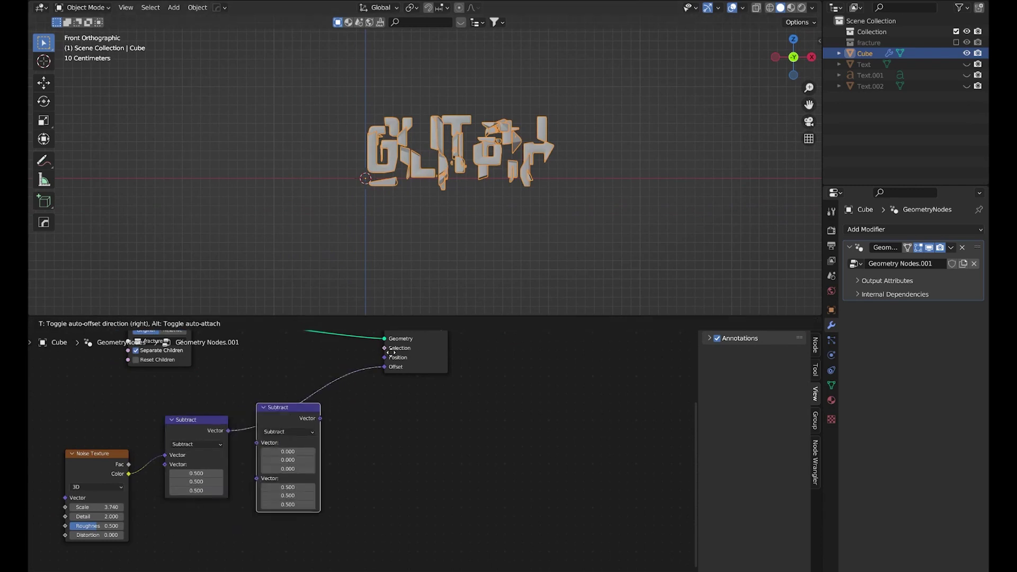
{"action": "left_click", "coordinate": [392, 350]}
{"action": "scroll", "coordinate": [315, 439], "scroll_direction": "up", "scroll_amount": 2}
{"action": "left_click", "coordinate": [273, 423]}
{"action": "left_click", "coordinate": [249, 225]}
{"action": "left_click_drag", "start_coordinate": [265, 452], "coordinate": [274, 452]}
{"action": "type", "text": "0"}
{"action": "key", "text": "Return"}
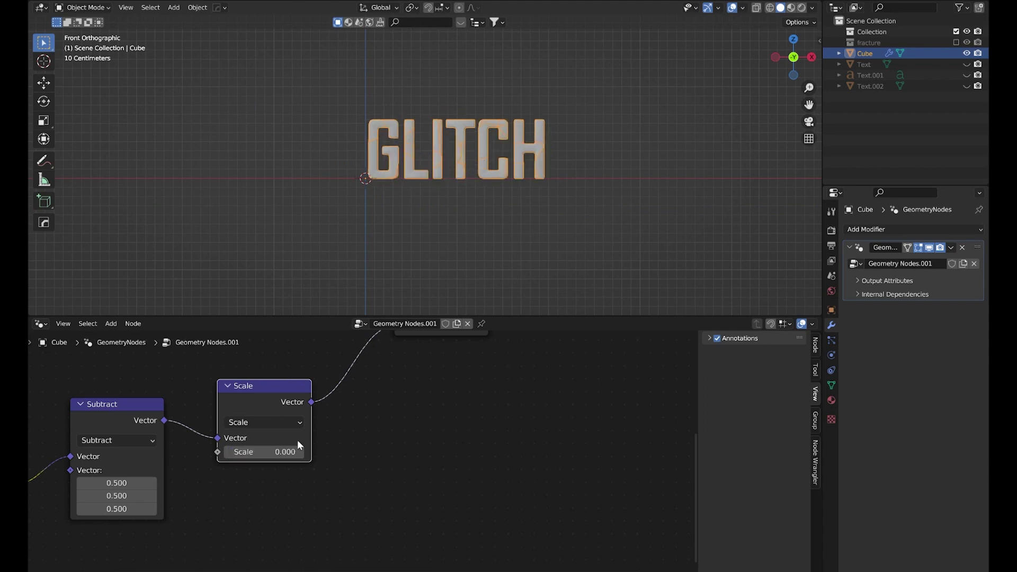
- Try varying the Scale node's factor while viewing the whole text
{"action": "key", "text": "KP_Decimal"}
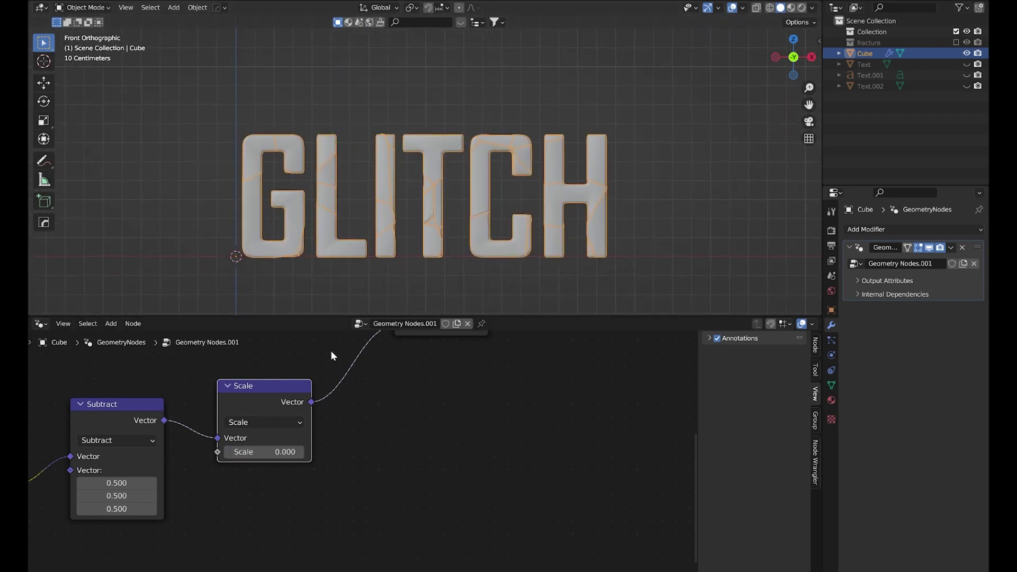
{"action": "mouse_move", "coordinate": [267, 447]}
{"action": "left_mouse_down"}
{"action": "mouse_move", "coordinate": [212, 452]}
{"action": "mouse_move", "coordinate": [280, 452]}
{"action": "left_mouse_up"}
{"action": "scroll", "coordinate": [434, 250], "scroll_direction": "down", "scroll_amount": 1}
{"action": "middle_click_drag", "start_coordinate": [293, 275], "coordinate": [314, 265], "text": "shift"}
{"action": "scroll", "coordinate": [401, 206], "scroll_direction": "down", "scroll_amount": 1}
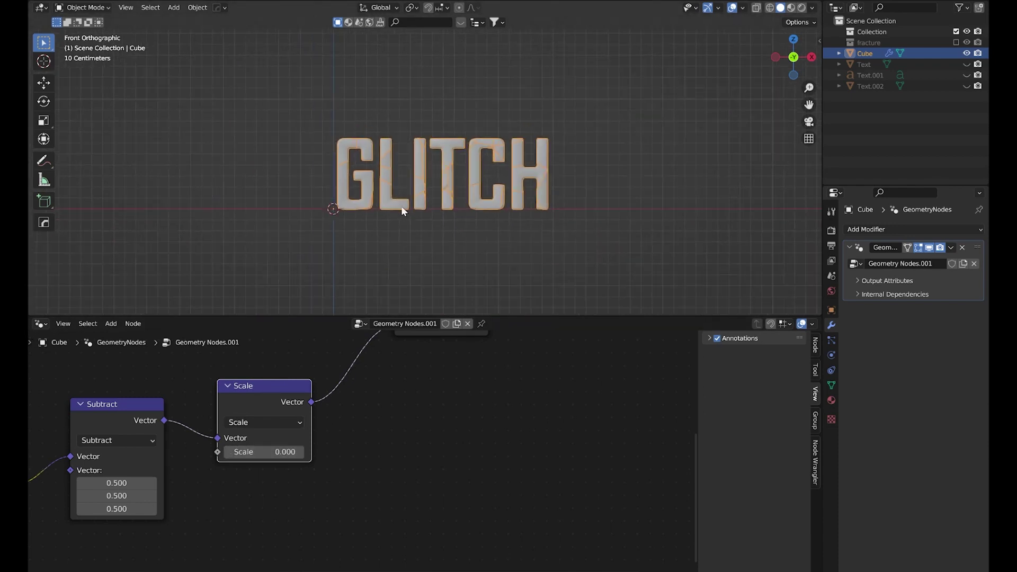
{"action": "middle_click_drag", "start_coordinate": [401, 206], "coordinate": [371, 212], "text": "shift"}
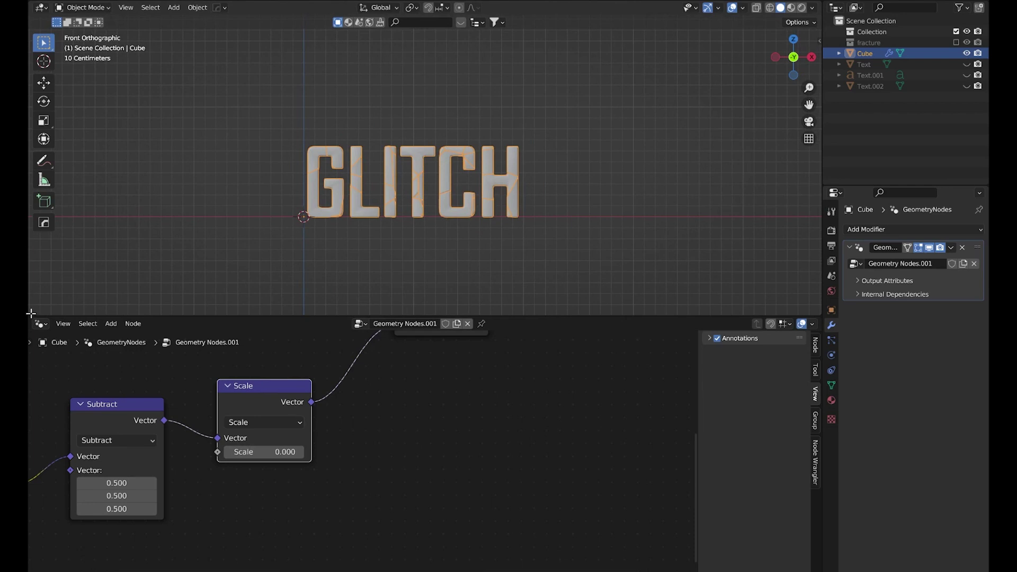
- Split a narrow strip off beneath the 3D view, turn it into a Timeline and fit the frame range in it
{"action": "left_click_drag", "start_coordinate": [30, 313], "coordinate": [33, 266]}
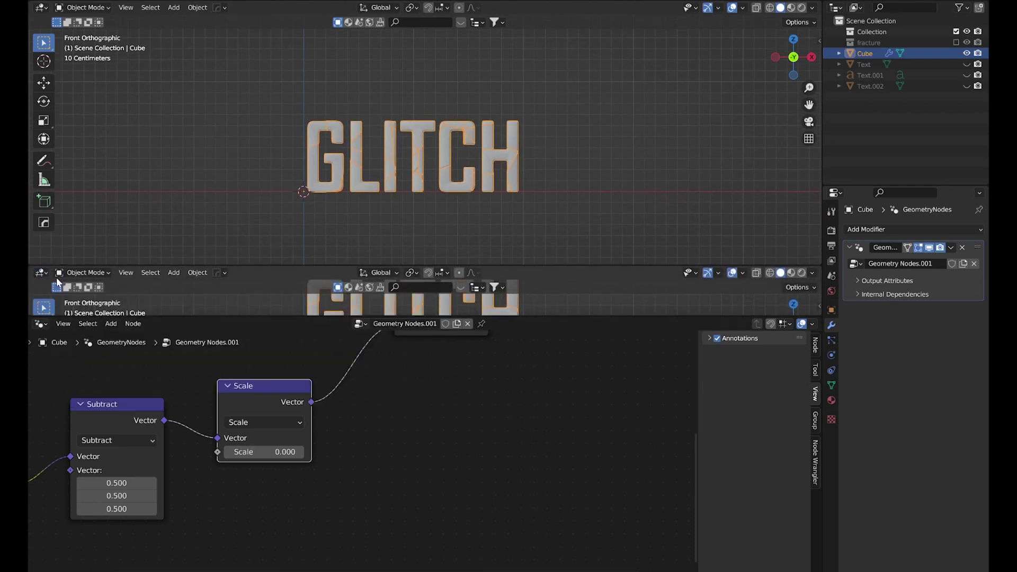
{"action": "left_click", "coordinate": [41, 272]}
{"action": "left_click", "coordinate": [200, 338]}
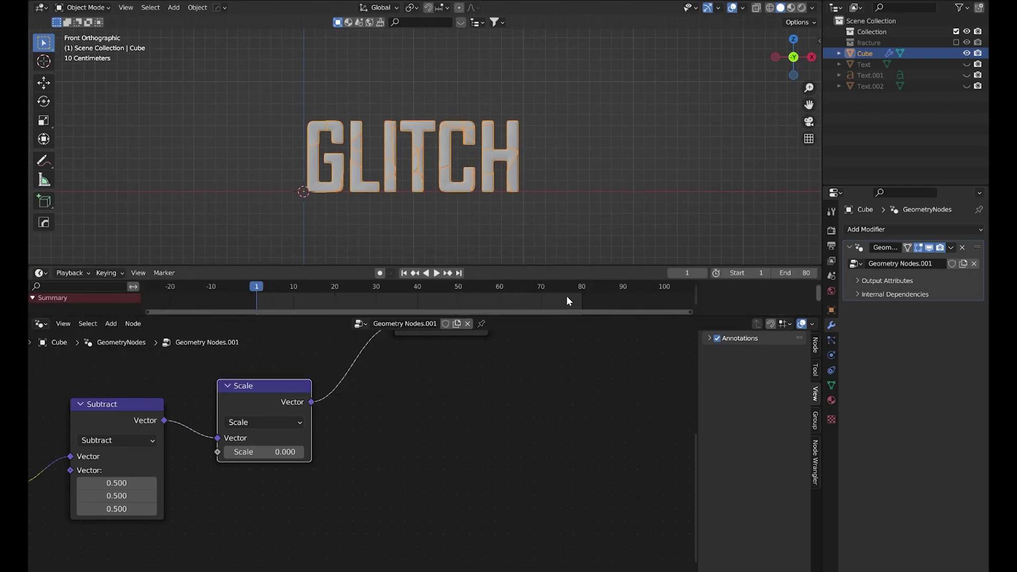
{"action": "key", "text": "Home"}
- Keyframe the Scale node's factor at 0 on frame 20 and at 1.610 on frame 25
{"action": "key", "text": "space"}
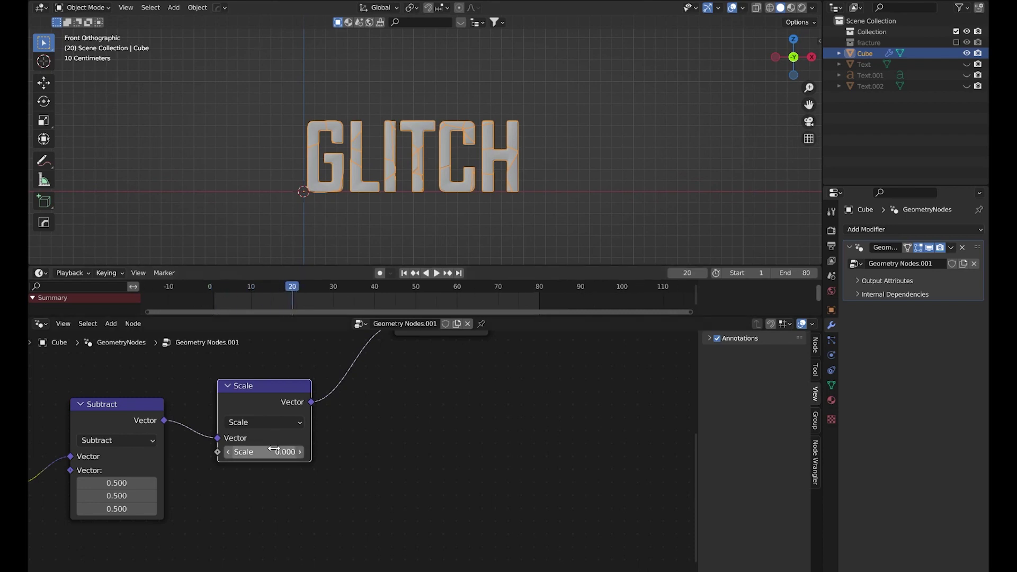
{"action": "key", "text": "i"}
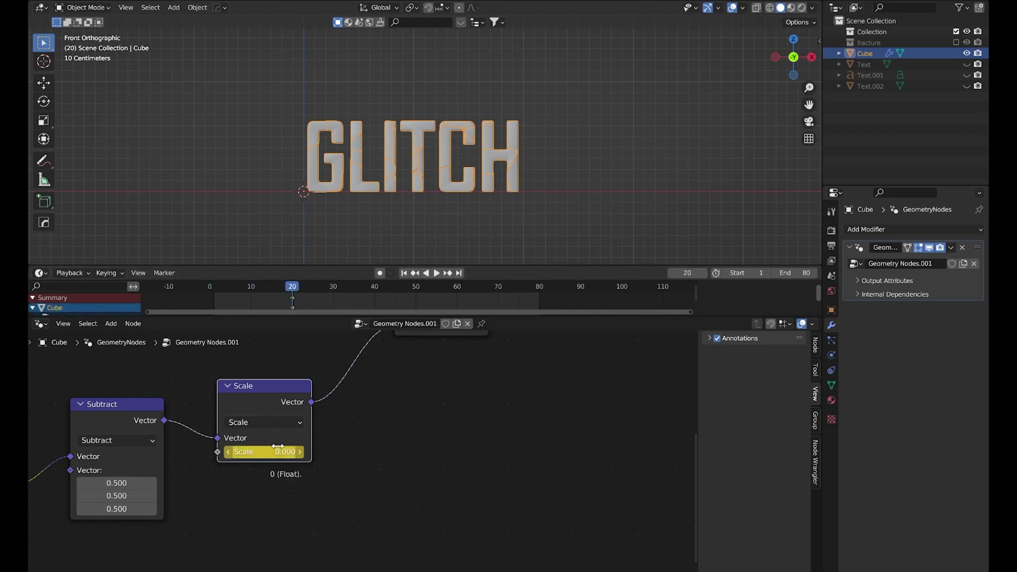
{"action": "left_click_drag", "start_coordinate": [310, 290], "coordinate": [313, 288]}
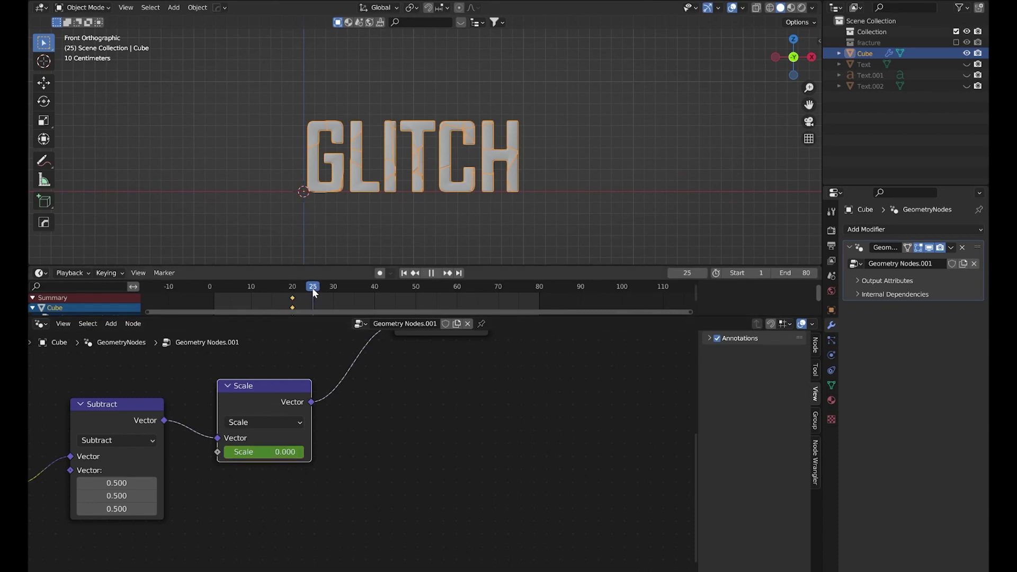
{"action": "left_click", "coordinate": [267, 452]}
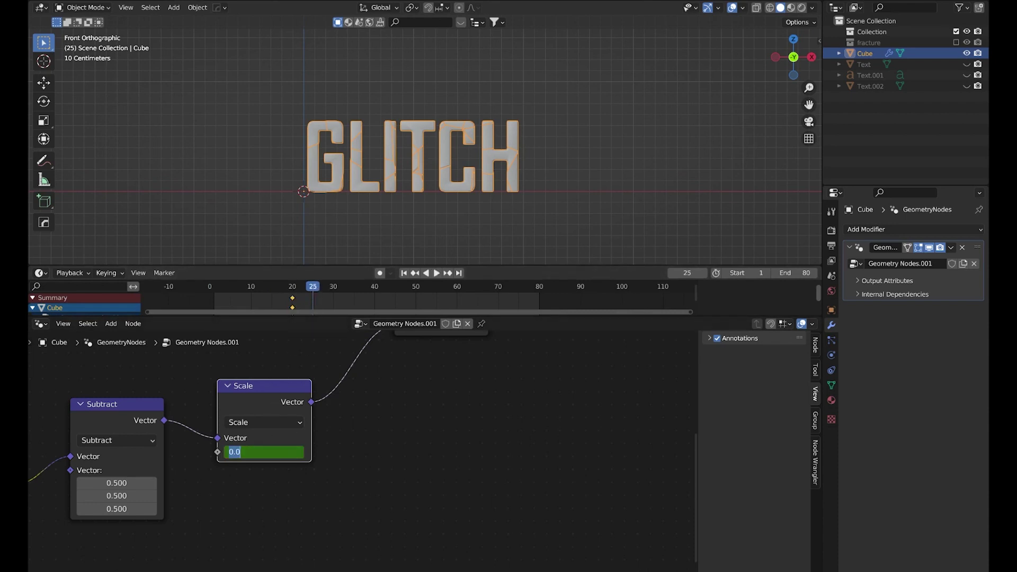
{"action": "key", "text": "Return"}
{"action": "left_click_drag", "start_coordinate": [268, 452], "coordinate": [300, 452]}
{"action": "key", "text": "i"}
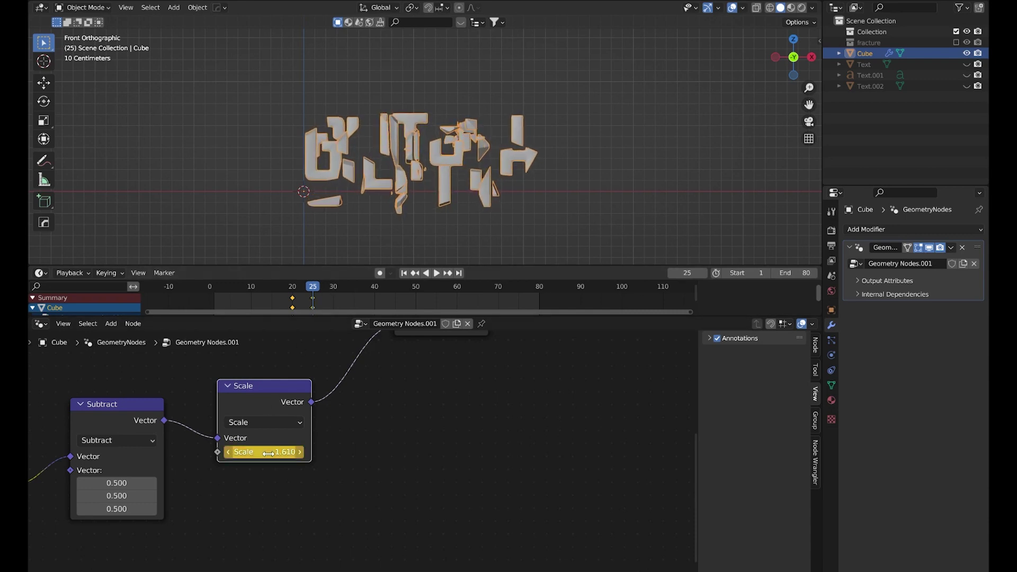
- Set the Scale node's factor back to 0 on frame 30 and keyframe it
{"action": "double_click", "coordinate": [264, 452]}
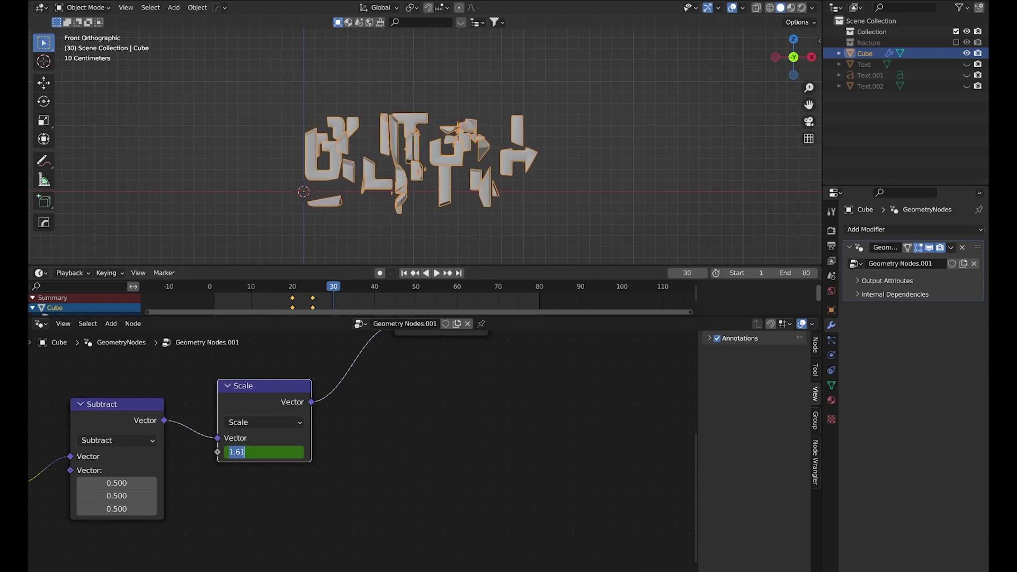
{"action": "type", "text": "0"}
{"action": "key", "text": "Return"}
{"action": "key", "text": "i"}
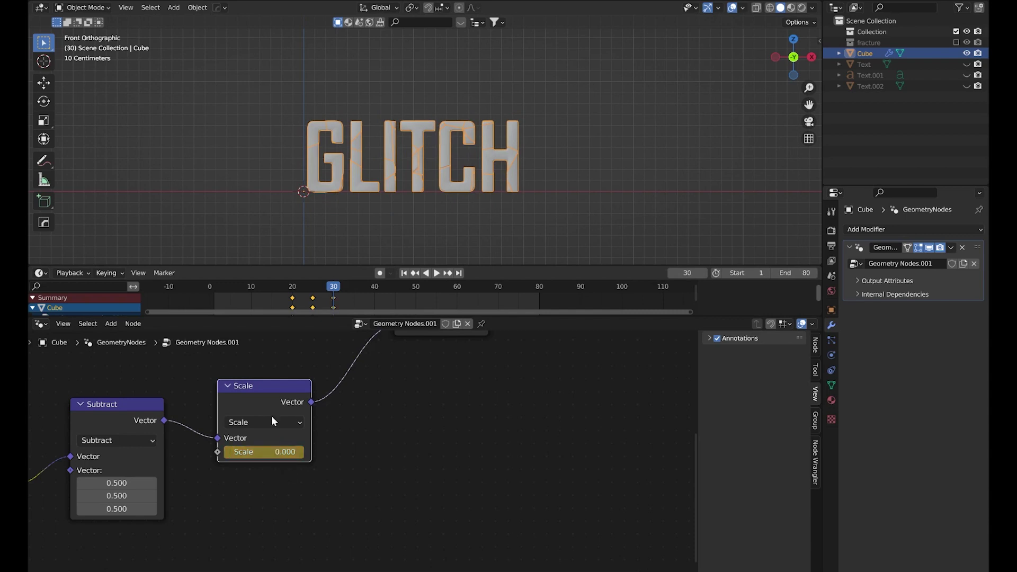
- Play and scrub through the keyframed scatter animation to examine how the pieces move between frames 20 and 30
{"action": "key", "text": "space"}
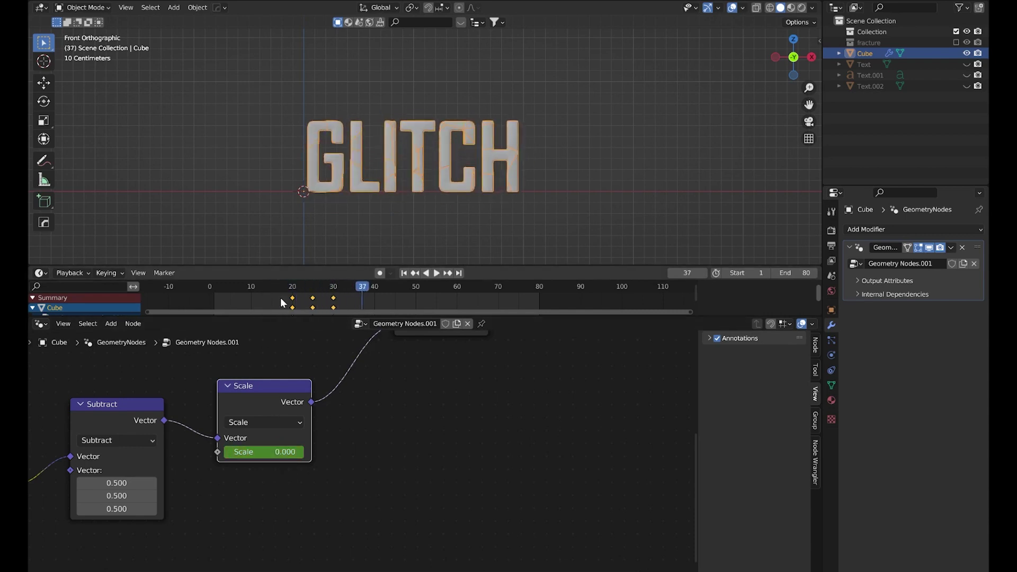
{"action": "left_click_drag", "start_coordinate": [279, 287], "coordinate": [313, 297]}
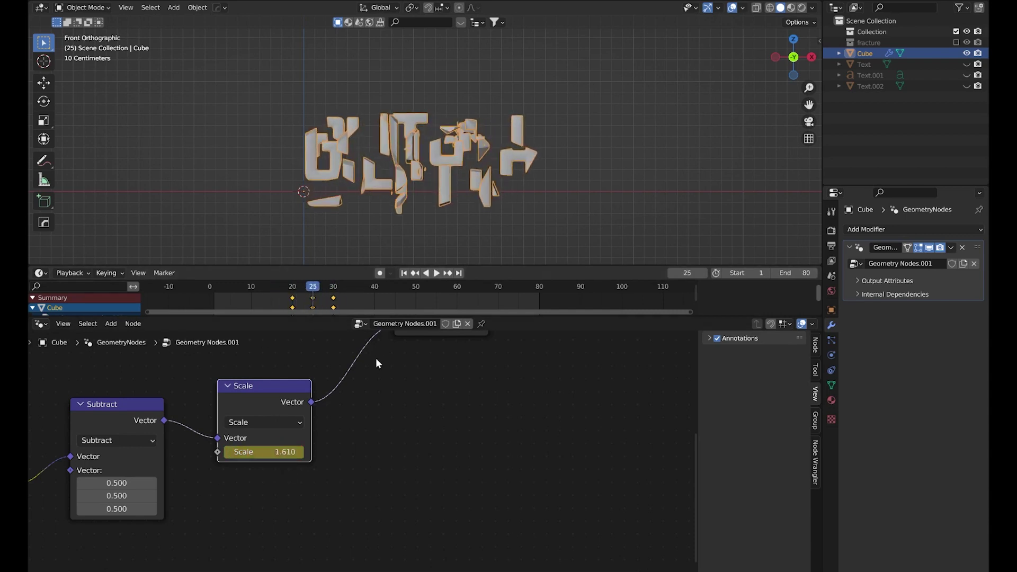
{"action": "left_click", "coordinate": [293, 287]}
{"action": "key", "text": "space"}
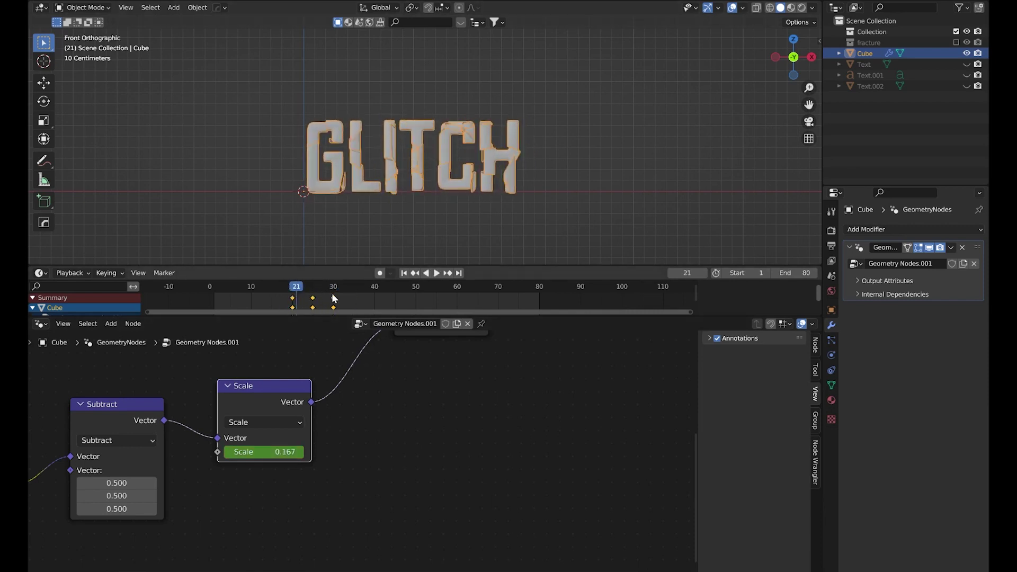
{"action": "key", "text": "shift+a"}
{"action": "type", "text": "sce"}
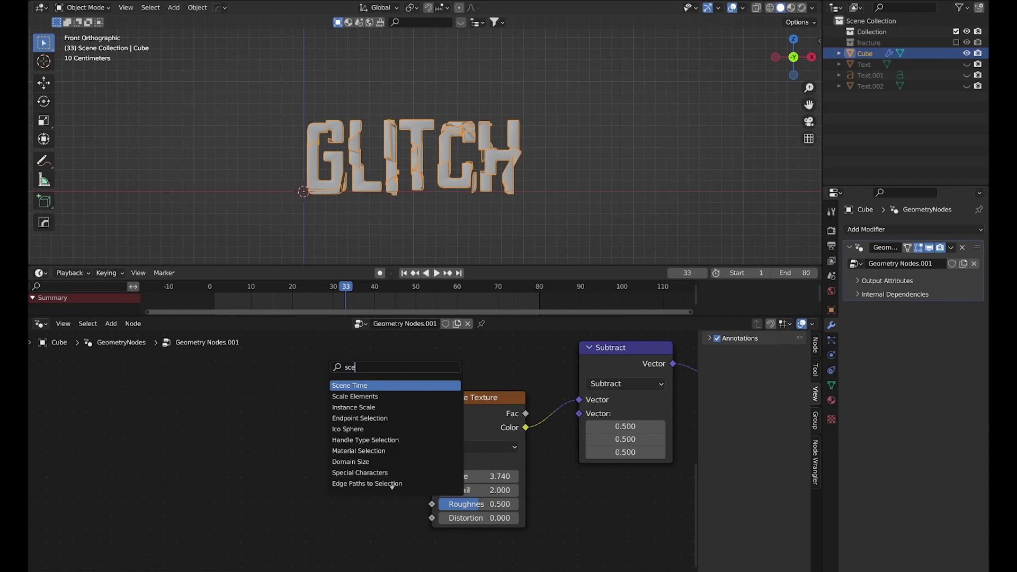
{"action": "key", "text": "Escape"}
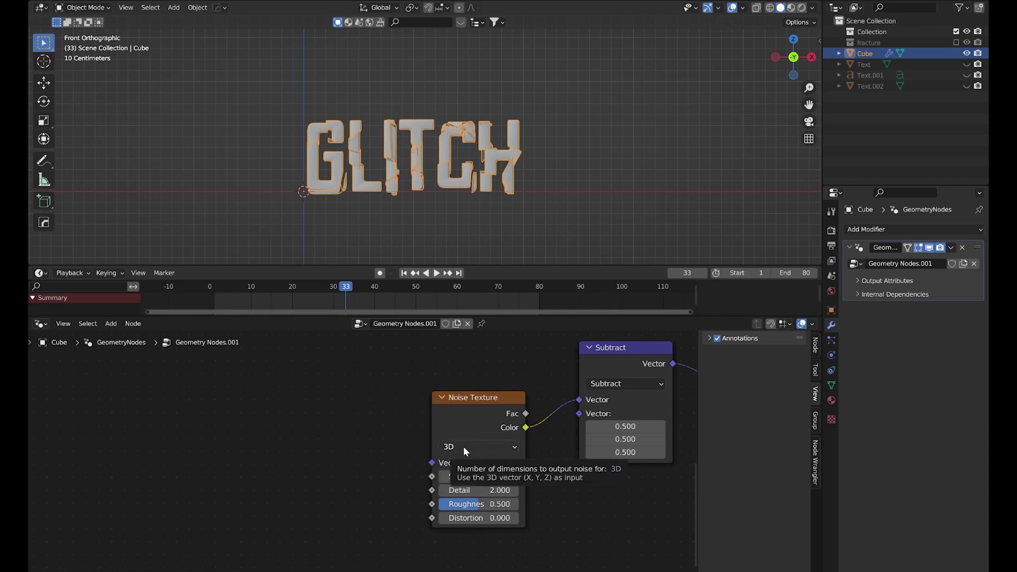
- Switch the Noise Texture to 4D and add a Scene Time node whose Frame output drives the noise's W input
{"action": "left_click", "coordinate": [465, 448]}
{"action": "left_click", "coordinate": [472, 503]}
{"action": "key", "text": "shift+a"}
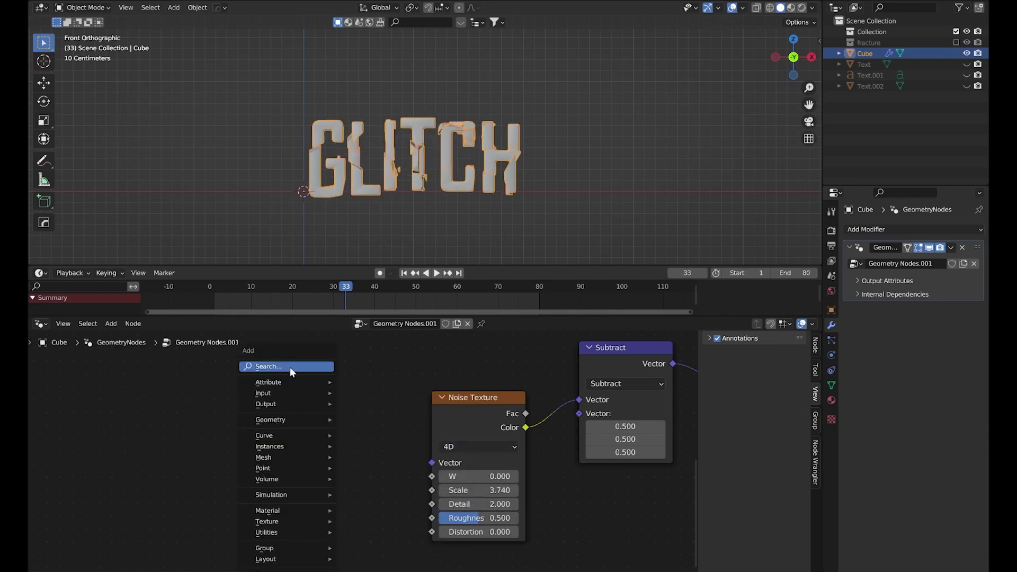
{"action": "type", "text": "scene"}
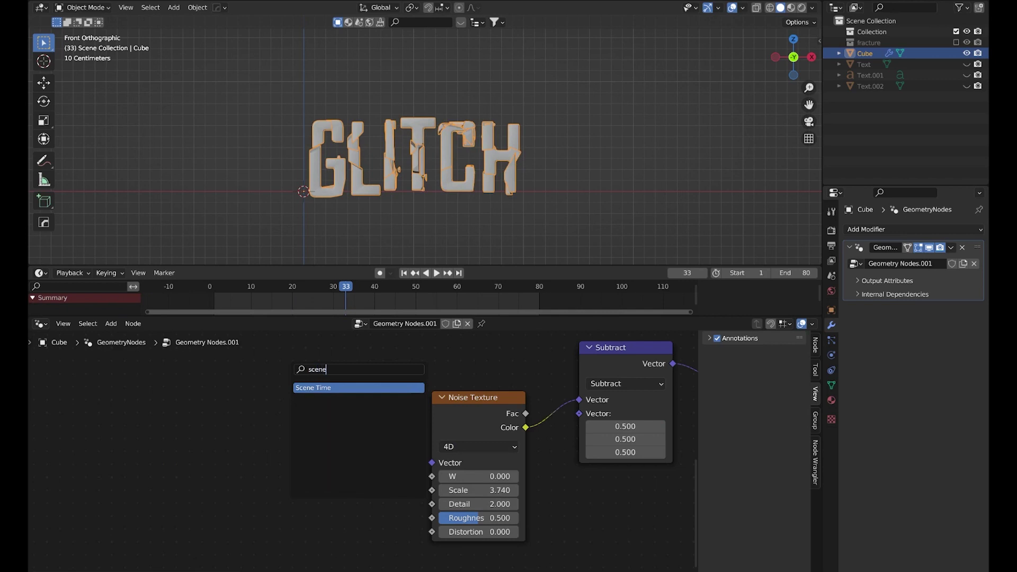
{"action": "key", "text": "Return"}
{"action": "left_click", "coordinate": [290, 421]}
{"action": "left_click_drag", "start_coordinate": [284, 441], "coordinate": [432, 476]}
{"action": "mouse_move", "coordinate": [371, 287]}
{"action": "left_mouse_down"}
{"action": "mouse_move", "coordinate": [311, 287]}
{"action": "mouse_move", "coordinate": [358, 286]}
{"action": "left_mouse_up"}
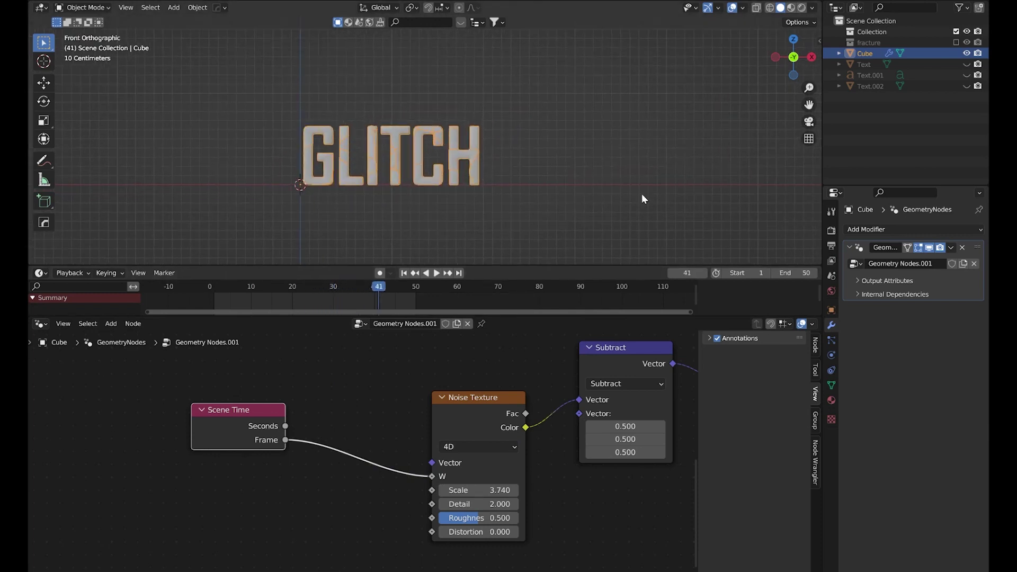
- On frame 27, lower the Scale node's factor to 0.950 and keyframe it
{"action": "scroll", "coordinate": [559, 365], "scroll_direction": "down", "scroll_amount": 8}
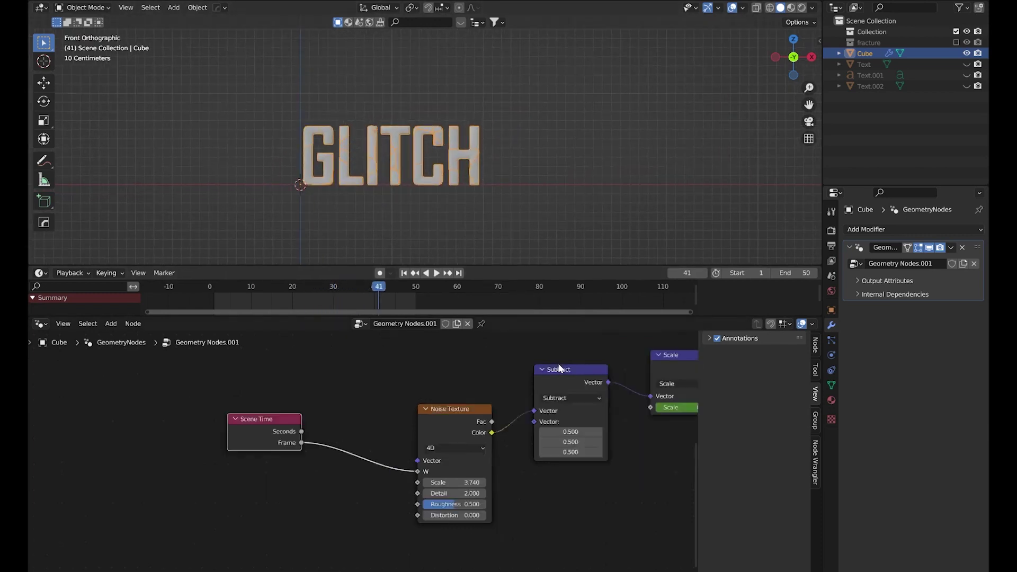
{"action": "middle_click_drag", "start_coordinate": [559, 367], "coordinate": [315, 444]}
{"action": "scroll", "coordinate": [318, 451], "scroll_direction": "up", "scroll_amount": 8}
{"action": "left_click", "coordinate": [332, 478]}
{"action": "left_click_drag", "start_coordinate": [326, 290], "coordinate": [321, 291]}
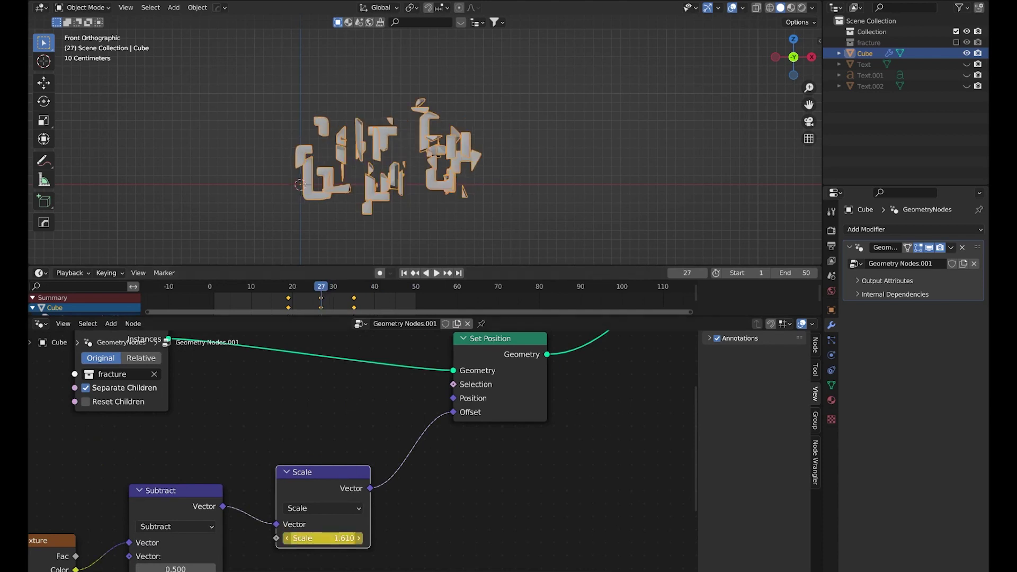
{"action": "left_click_drag", "start_coordinate": [332, 538], "coordinate": [331, 538]}
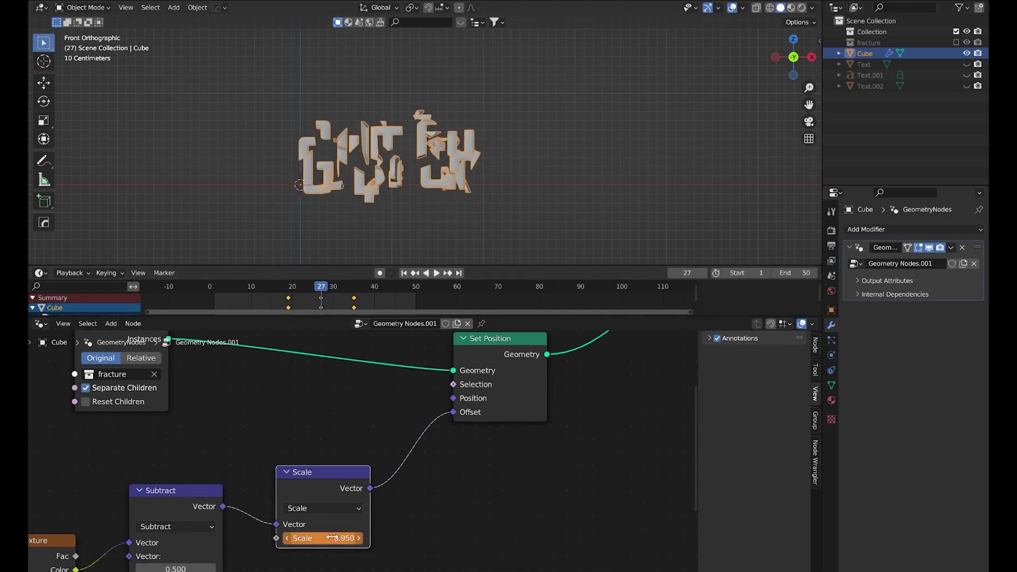
{"action": "key", "text": "i"}
- Set the Noise Texture's scale to 3.330, keyframe the Scale node's factor at 1.710 on frame 27, and play the animation
{"action": "scroll", "coordinate": [351, 511], "scroll_direction": "down", "scroll_amount": 3}
{"action": "middle_click_drag", "start_coordinate": [351, 511], "coordinate": [530, 394]}
{"action": "left_click_drag", "start_coordinate": [290, 491], "coordinate": [278, 491]}
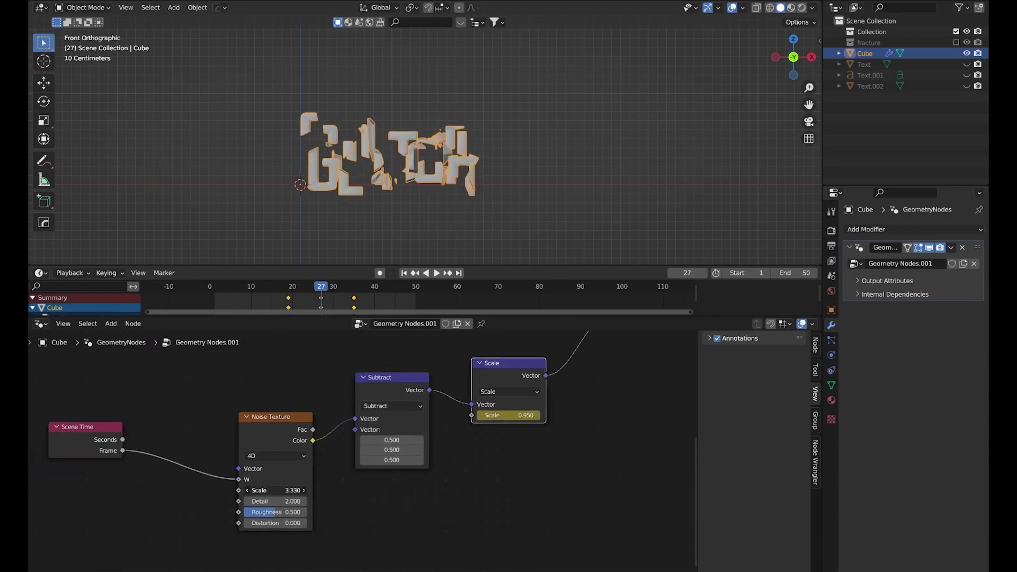
{"action": "left_click_drag", "start_coordinate": [502, 415], "coordinate": [502, 415]}
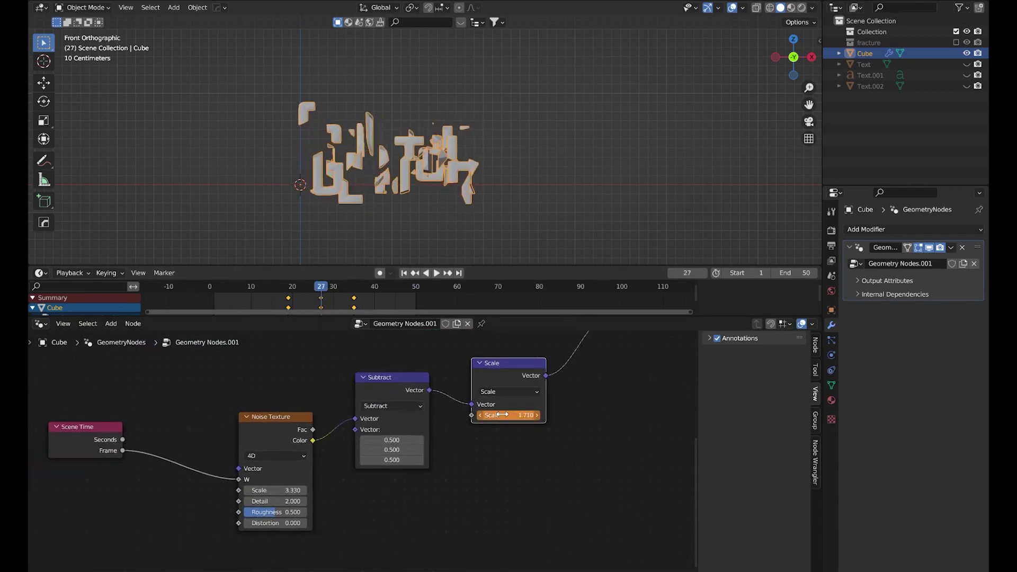
{"action": "key", "text": "space"}
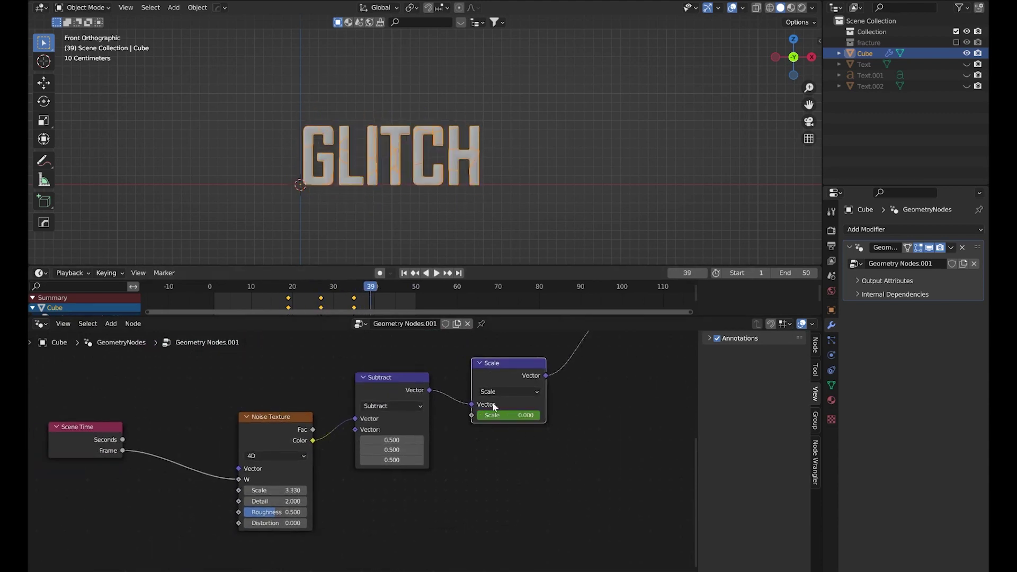
- Insert a Scale Elements node between the Set Position and Group Output nodes
{"action": "middle_click_drag", "start_coordinate": [436, 183], "coordinate": [450, 178], "text": "shift"}
{"action": "left_click", "coordinate": [542, 198]}
{"action": "scroll", "coordinate": [521, 376], "scroll_direction": "down", "scroll_amount": 6}
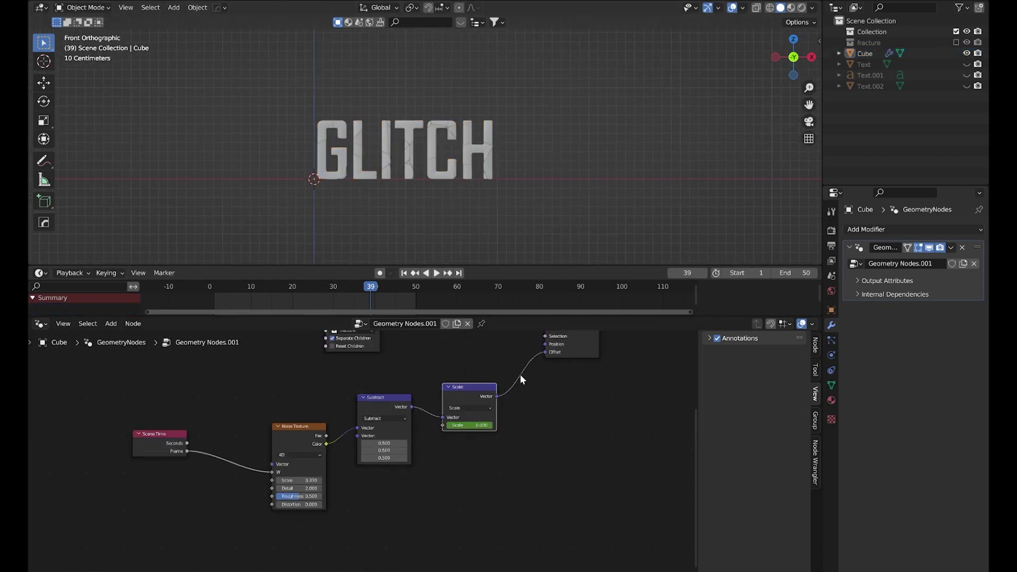
{"action": "middle_click_drag", "start_coordinate": [496, 385], "coordinate": [406, 452]}
{"action": "scroll", "coordinate": [406, 452], "scroll_direction": "up", "scroll_amount": 3}
{"action": "left_click_drag", "start_coordinate": [502, 409], "coordinate": [613, 426]}
{"action": "key", "text": "shift+a"}
{"action": "left_click", "coordinate": [379, 366]}
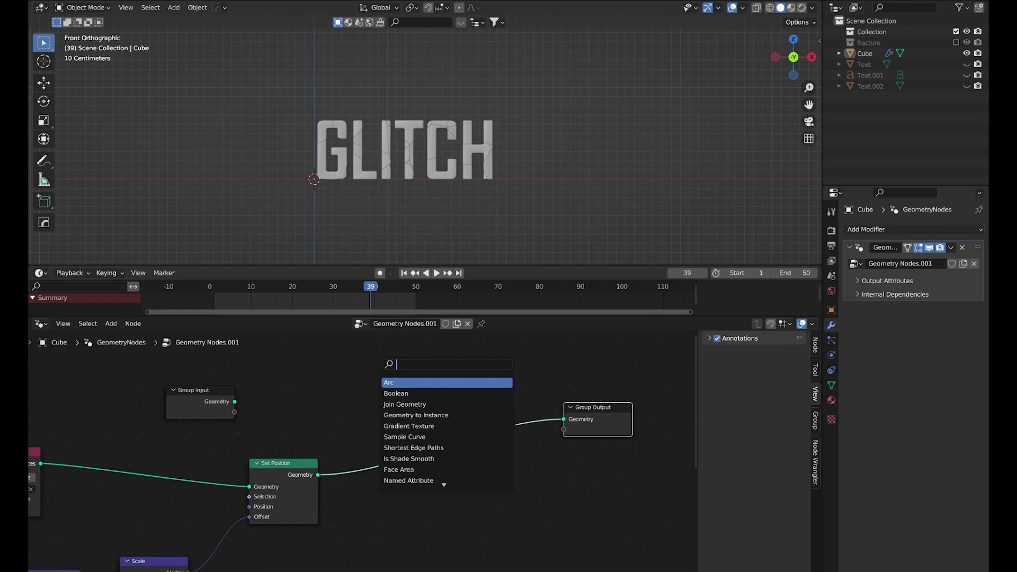
{"action": "type", "text": "scale"}
{"action": "key", "text": "Down"}
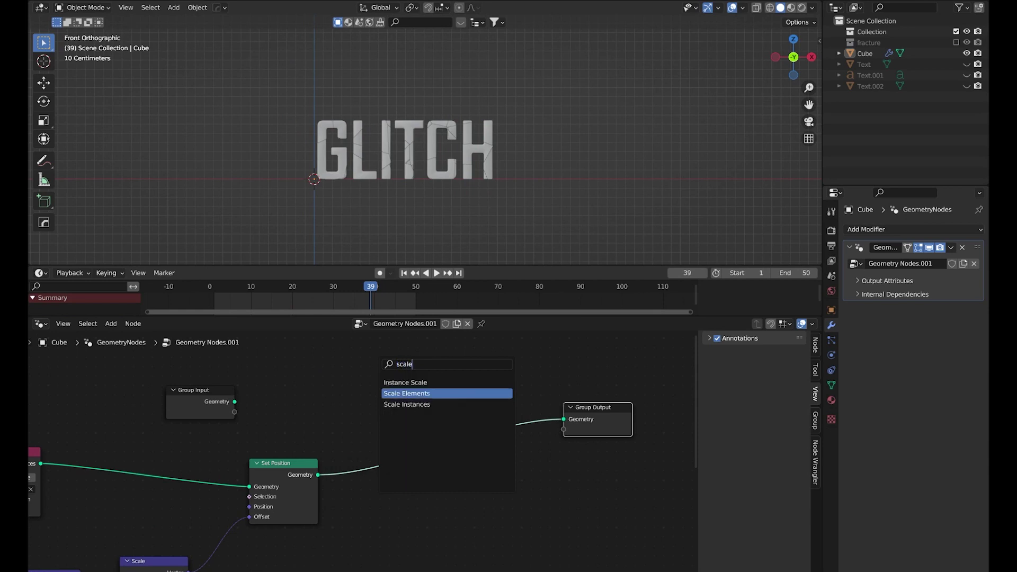
{"action": "key", "text": "Return"}
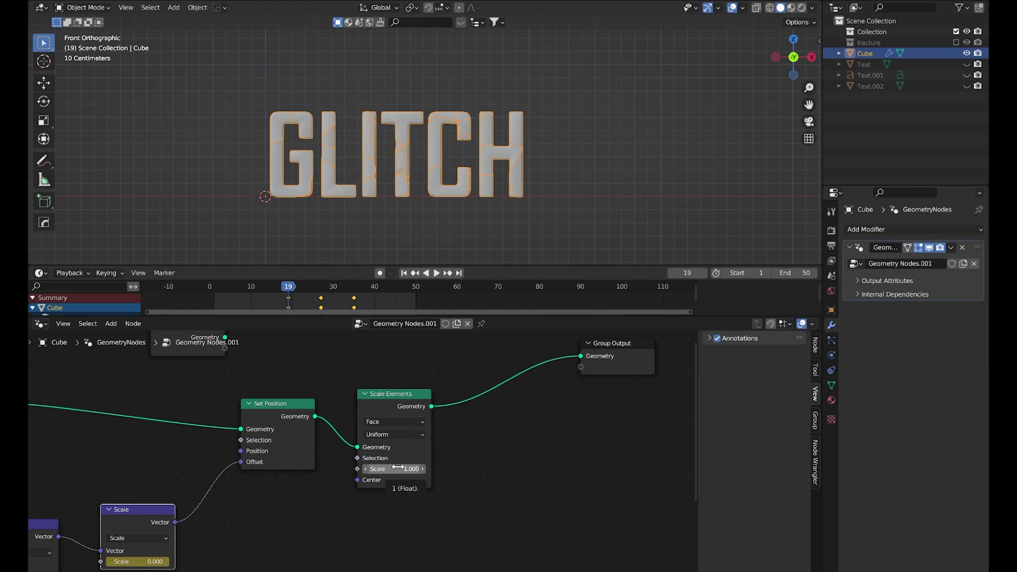
- Keyframe the Scale Elements node's scale at 1.000 on frame 19 and raise it to 1.340 on frame 27
{"action": "key", "text": "i"}
{"action": "left_click", "coordinate": [321, 292]}
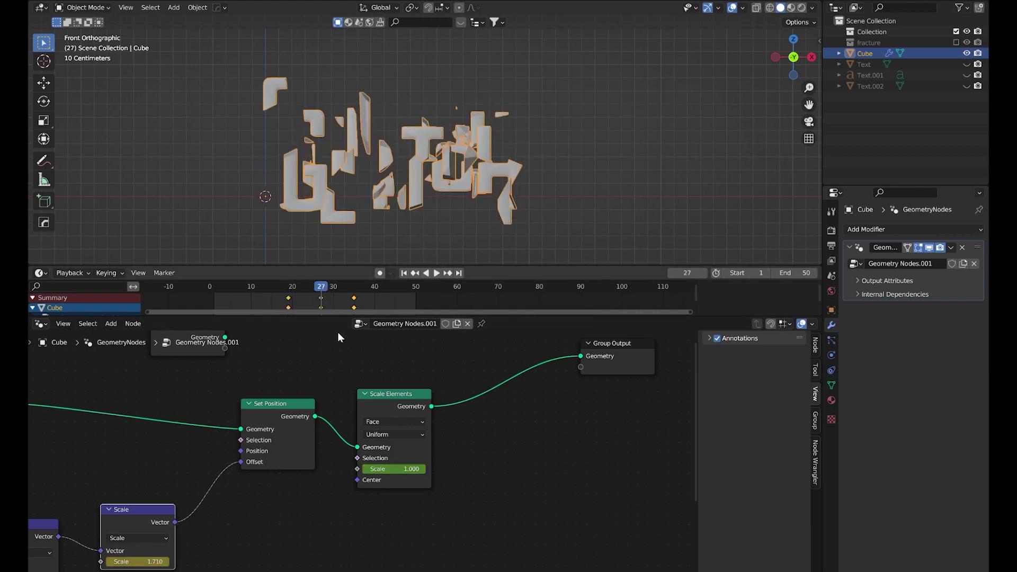
{"action": "left_click_drag", "start_coordinate": [396, 469], "coordinate": [426, 468]}
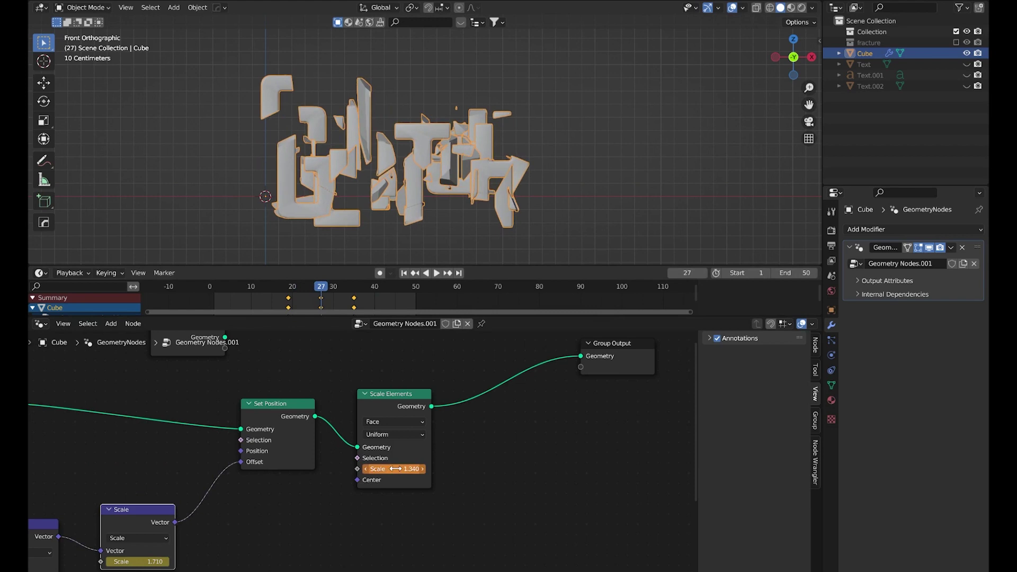
- Reset the Scale Elements node's scale to 1.000 on frame 35, keyframe it, and play back the glitch
{"action": "left_click", "coordinate": [357, 287]}
{"action": "key", "text": "space"}
{"action": "key", "text": "BackSpace"}
{"action": "key", "text": "i"}
{"action": "left_click_drag", "start_coordinate": [354, 297], "coordinate": [282, 308]}
{"action": "key", "text": "ctrl+z"}
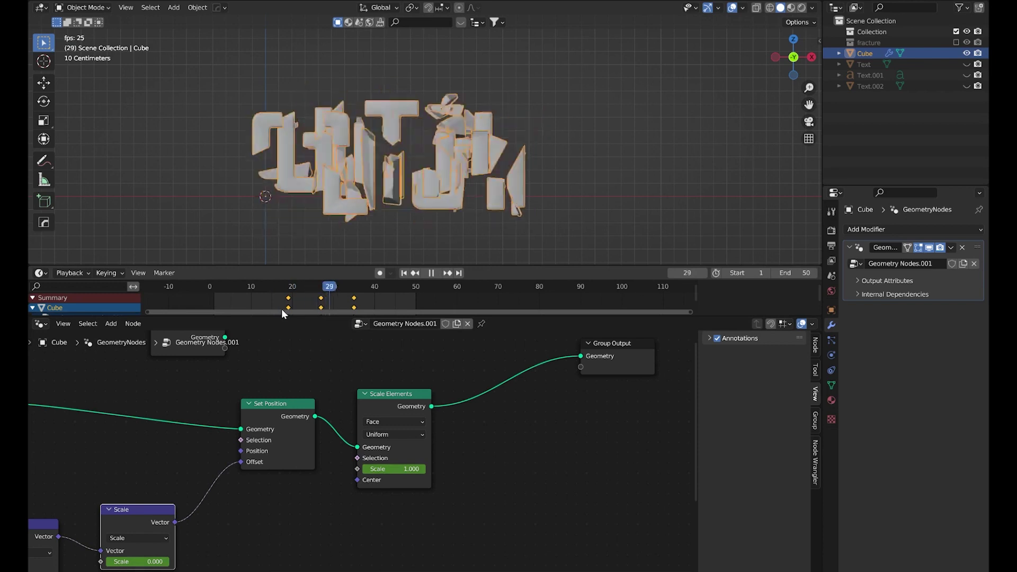
{"action": "key", "text": "space"}
{"action": "left_click", "coordinate": [354, 224]}
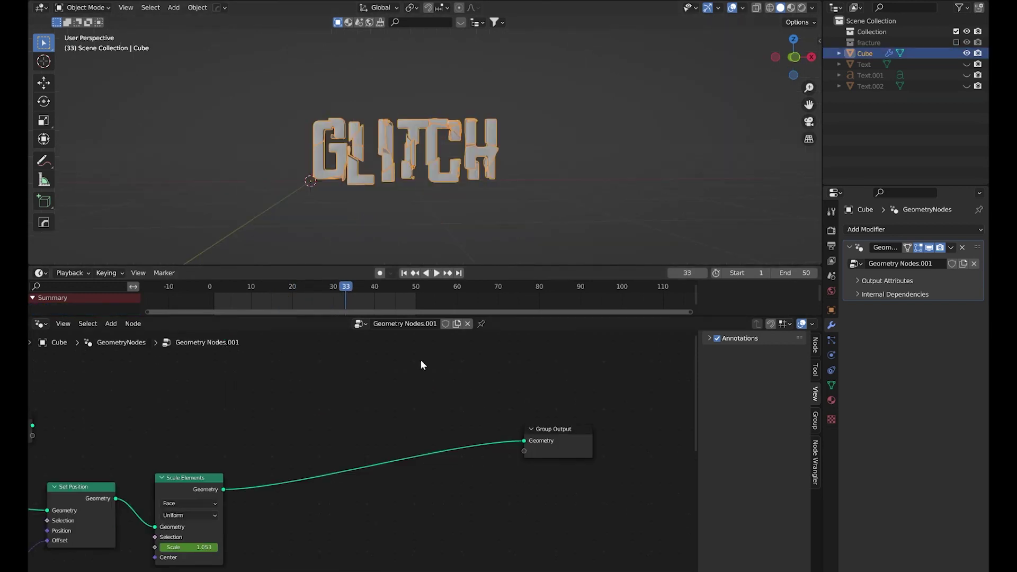
- Insert a Realize Instances node after the Scale Elements node
{"action": "middle_click_drag", "start_coordinate": [346, 457], "coordinate": [386, 445]}
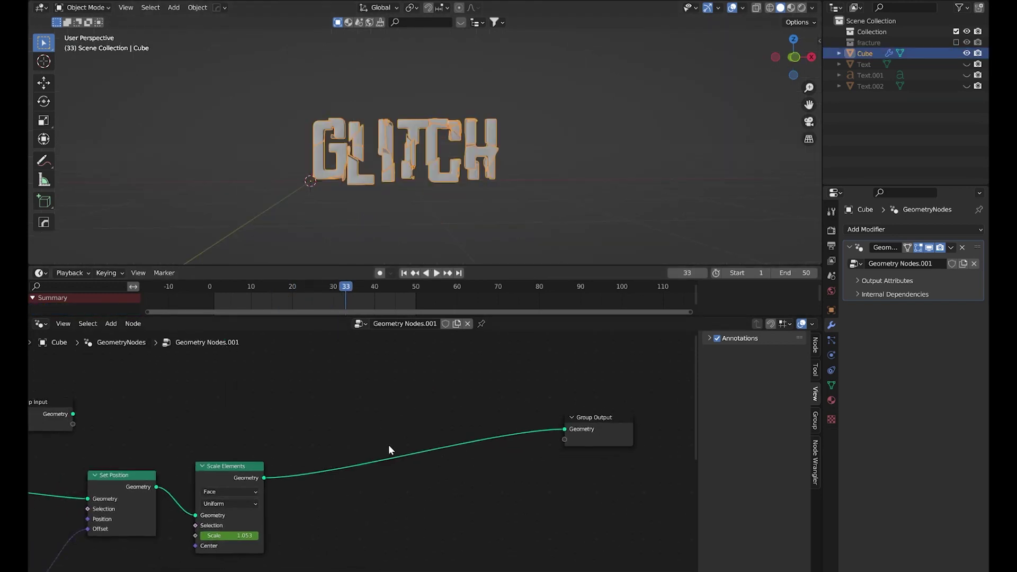
{"action": "key", "text": "shift+a"}
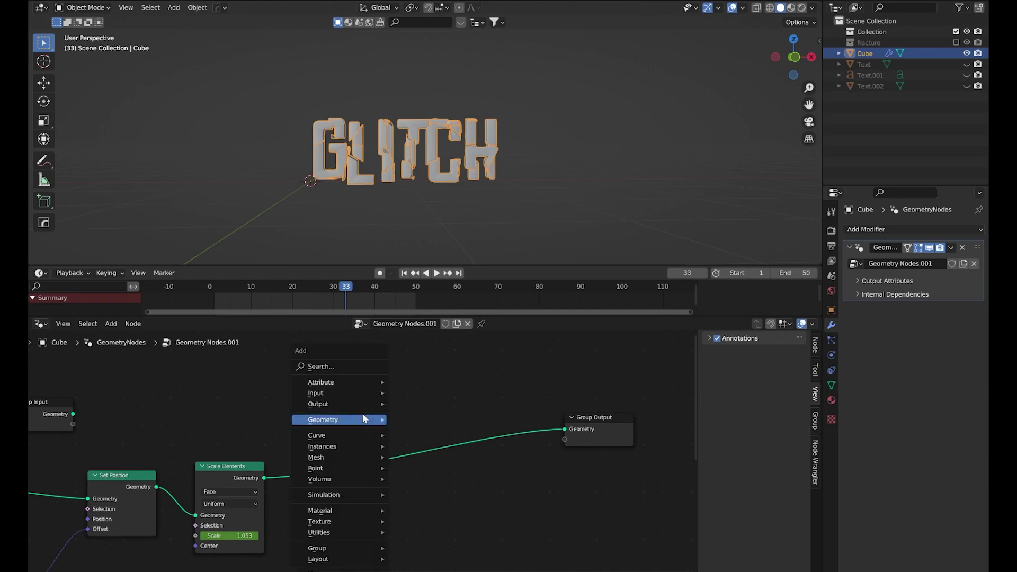
{"action": "left_click", "coordinate": [338, 365]}
{"action": "type", "text": "reali"}
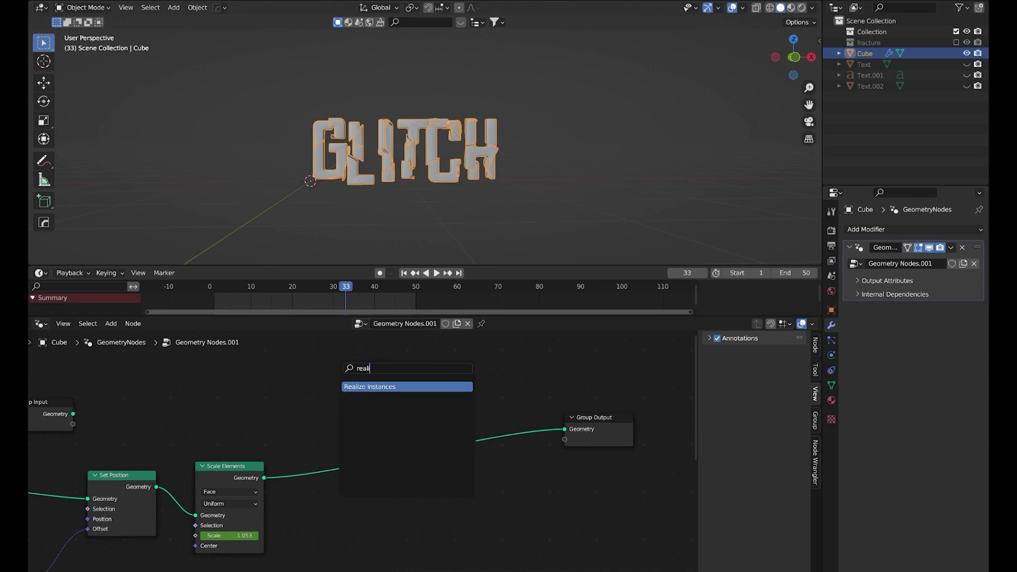
{"action": "key", "text": "Return"}
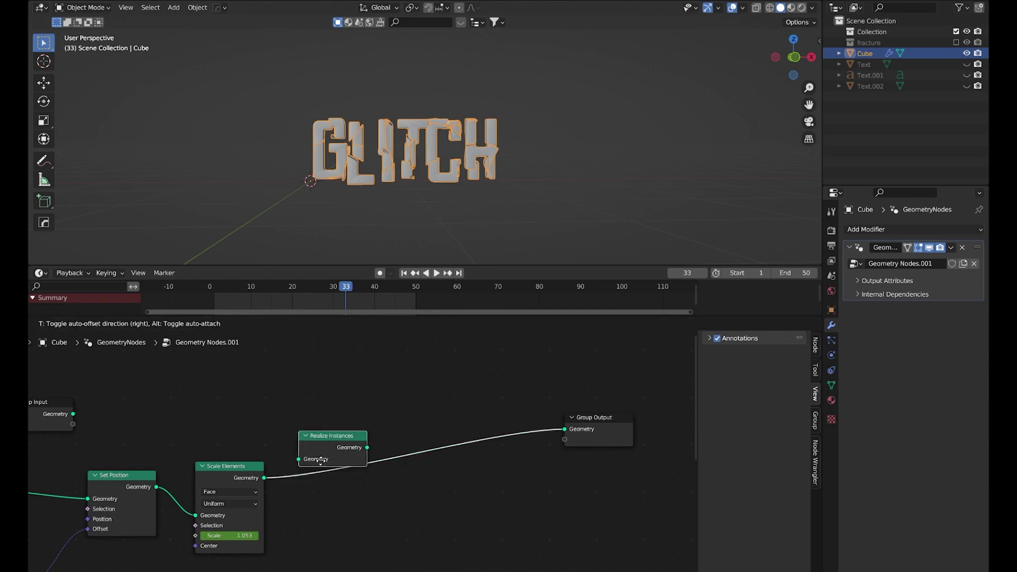
{"action": "left_click", "coordinate": [359, 477]}
- Insert a Set Material node between the Realize Instances and Group Output nodes
{"action": "scroll", "coordinate": [376, 434], "scroll_direction": "down", "scroll_amount": 2}
{"action": "key", "text": "shift+a"}
{"action": "left_click", "coordinate": [366, 367]}
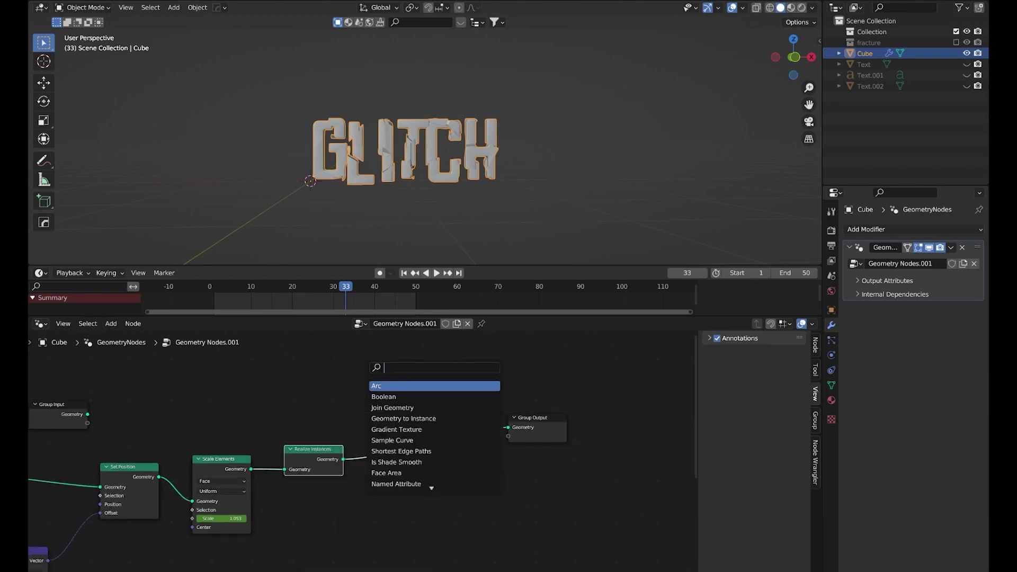
{"action": "type", "text": "s"}
{"action": "scroll", "coordinate": [432, 436], "scroll_direction": "up", "scroll_amount": 3}
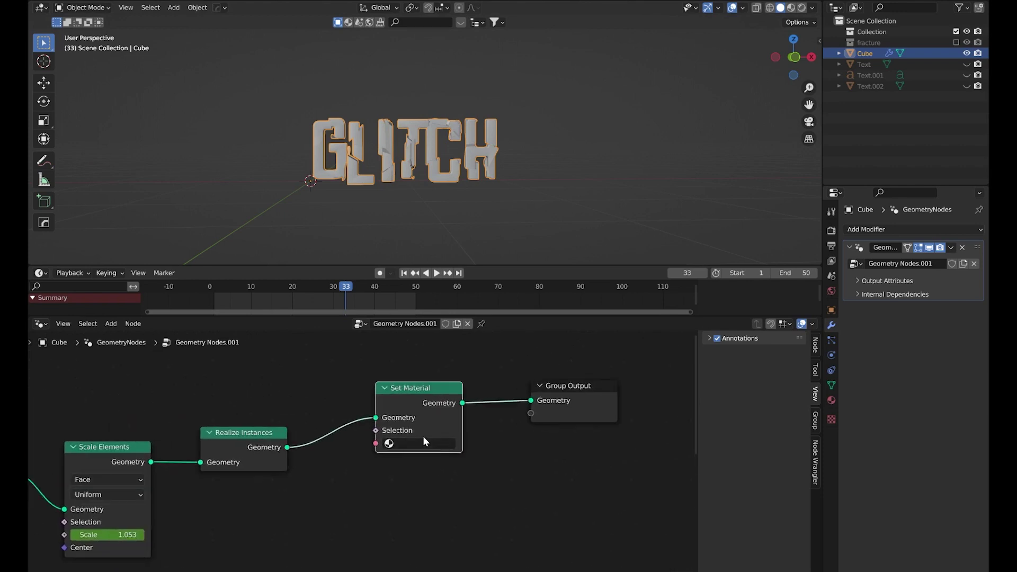
- Create a new material named "text glitch" for the text and assign it in the Set Material node
{"action": "left_click", "coordinate": [831, 400]}
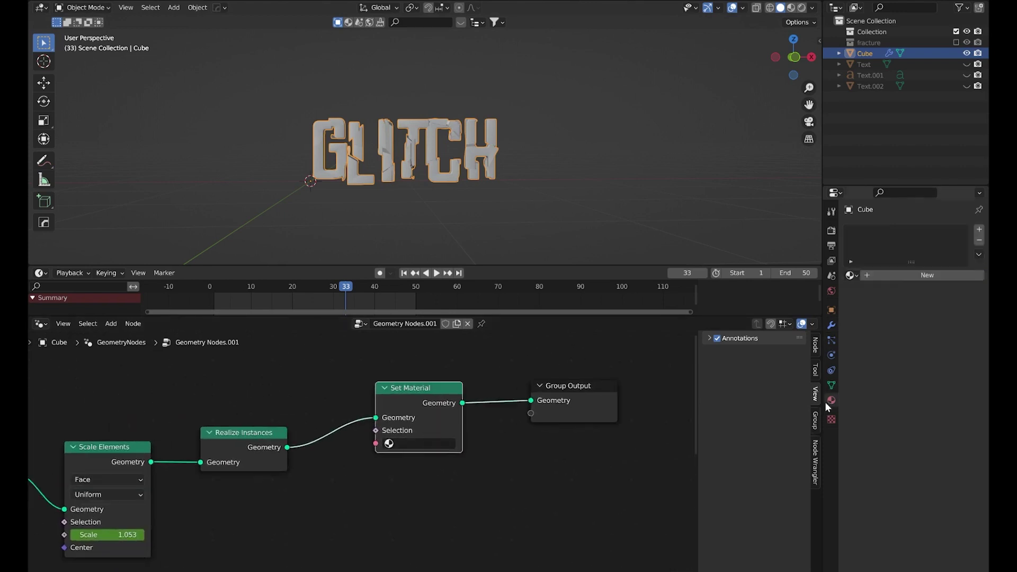
{"action": "left_click", "coordinate": [901, 271]}
{"action": "left_click", "coordinate": [895, 275]}
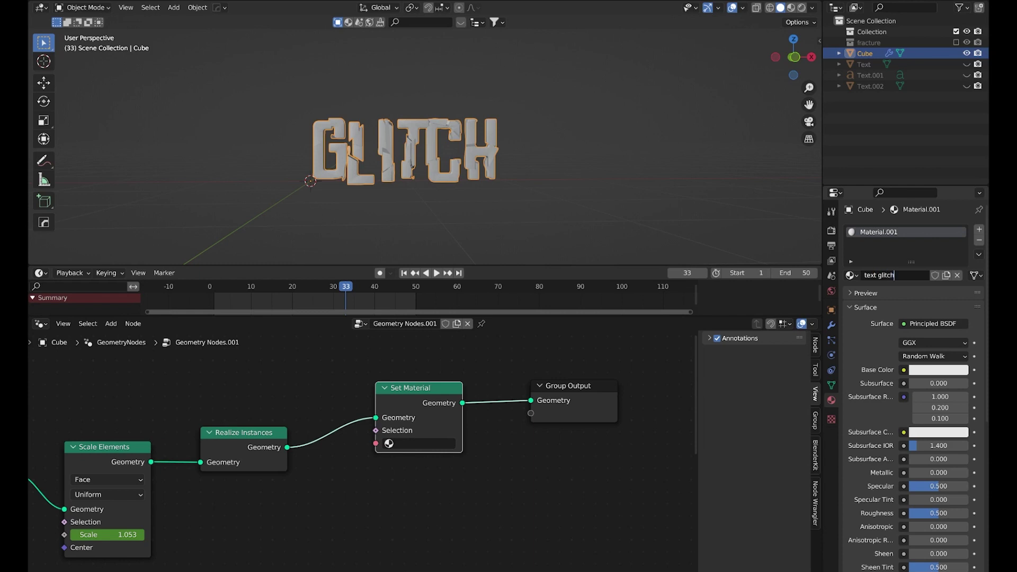
{"action": "key", "text": "Return"}
{"action": "scroll", "coordinate": [354, 475], "scroll_direction": "up", "scroll_amount": 1}
{"action": "left_click", "coordinate": [416, 447]}
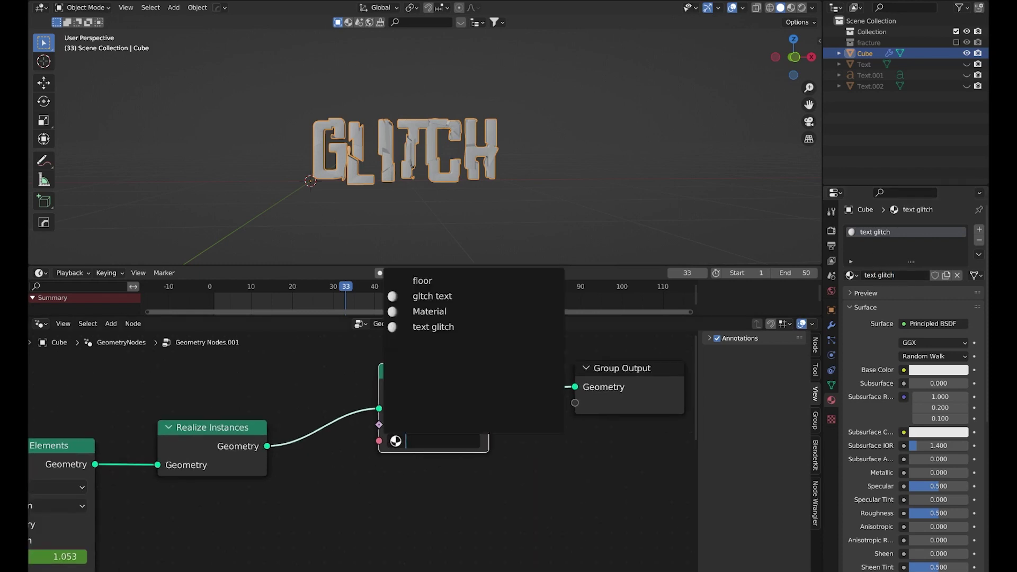
{"action": "key", "text": "Return"}
{"action": "scroll", "coordinate": [369, 454], "scroll_direction": "down", "scroll_amount": 1}
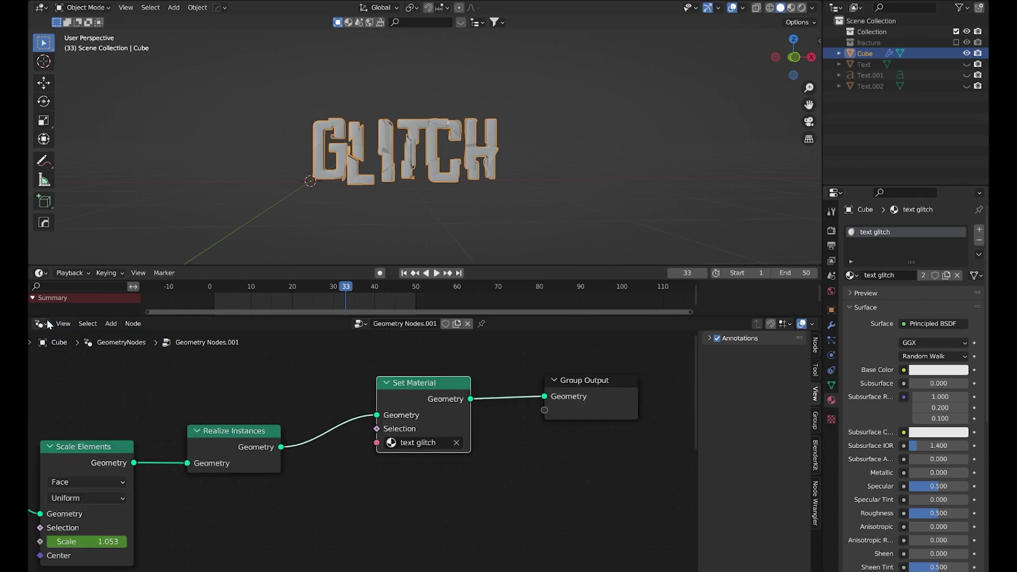
- Switch the node area to the Shader Editor and show the 3D view in rendered shading, framed closer on the text
{"action": "left_click", "coordinate": [44, 319]}
{"action": "left_click", "coordinate": [70, 427]}
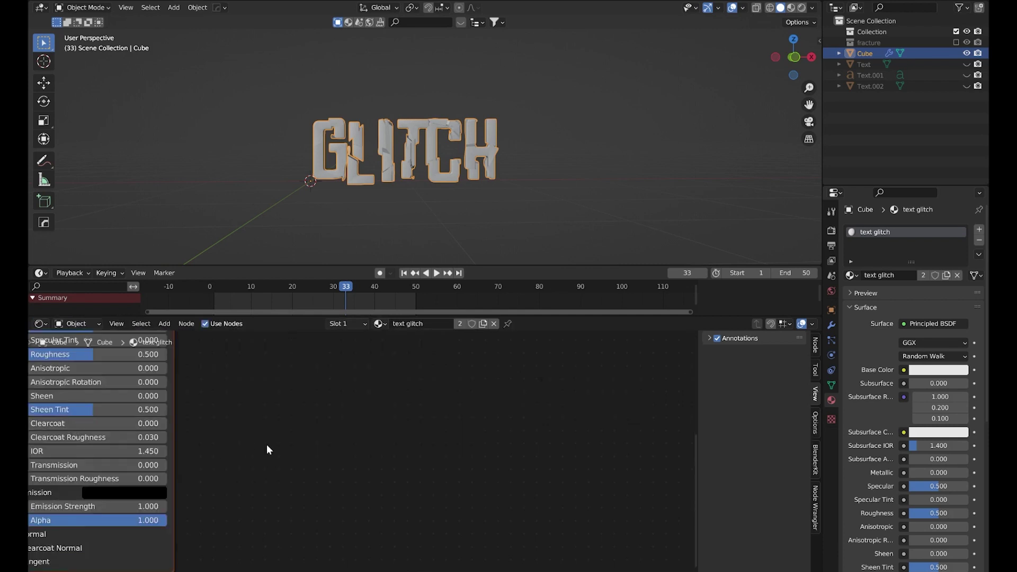
{"action": "scroll", "coordinate": [266, 444], "scroll_direction": "down", "scroll_amount": 5}
{"action": "middle_click_drag", "start_coordinate": [266, 444], "coordinate": [467, 562]}
{"action": "left_click", "coordinate": [802, 8]}
{"action": "middle_click_drag", "start_coordinate": [563, 132], "coordinate": [629, 121], "text": "shift"}
{"action": "scroll", "coordinate": [629, 124], "scroll_direction": "up", "scroll_amount": 2}
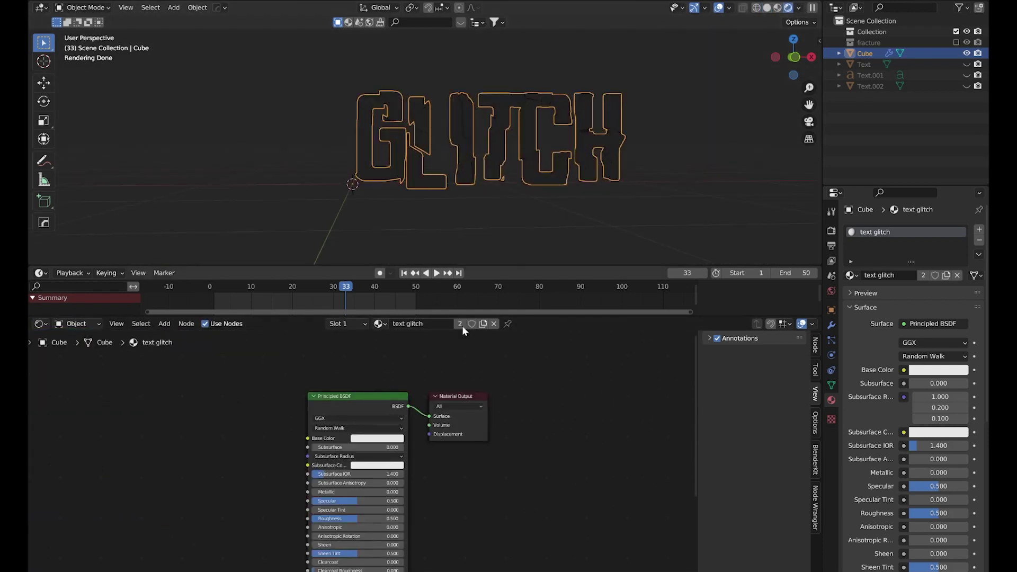
- Set the text glitch material's Metallic to 1 and its Roughness to 0.137
{"action": "left_click", "coordinate": [332, 493]}
{"action": "type", "text": "1"}
{"action": "key", "text": "Return"}
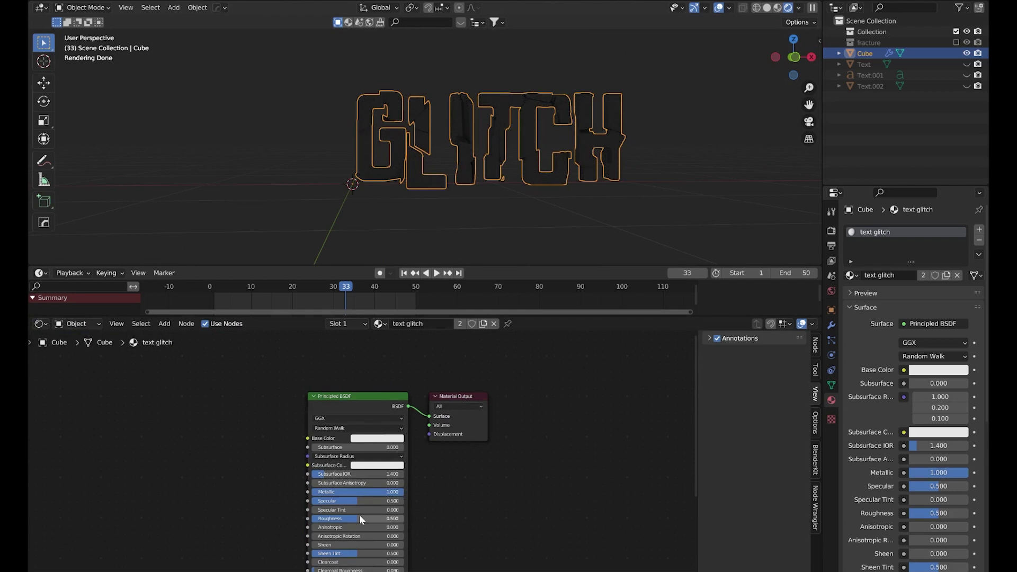
{"action": "left_click_drag", "start_coordinate": [347, 519], "coordinate": [314, 519]}
- Brighten the world background colour from black to mid grey and view the text closer from an angle
{"action": "left_click", "coordinate": [831, 291]}
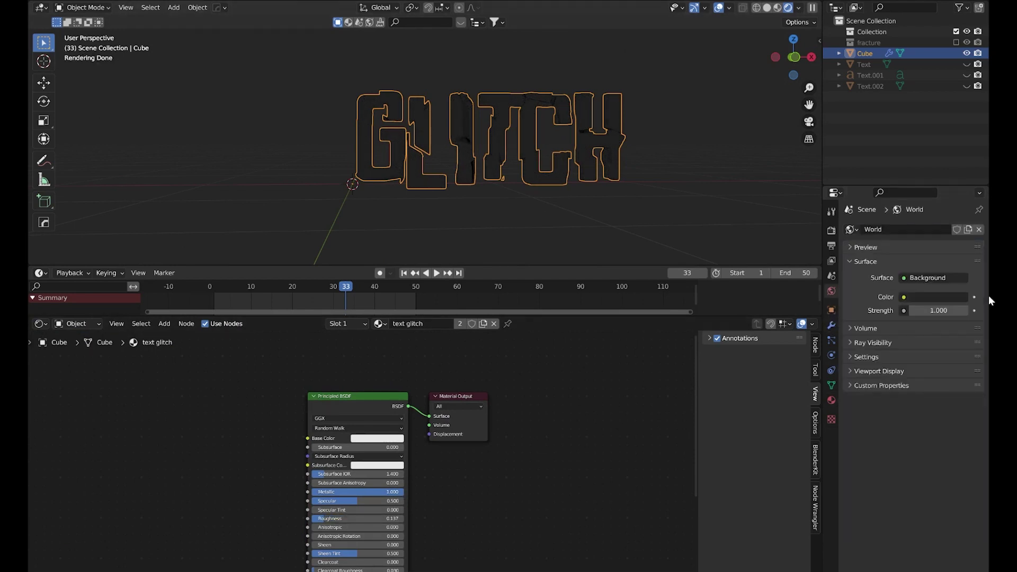
{"action": "left_click", "coordinate": [953, 297]}
{"action": "left_click", "coordinate": [961, 185]}
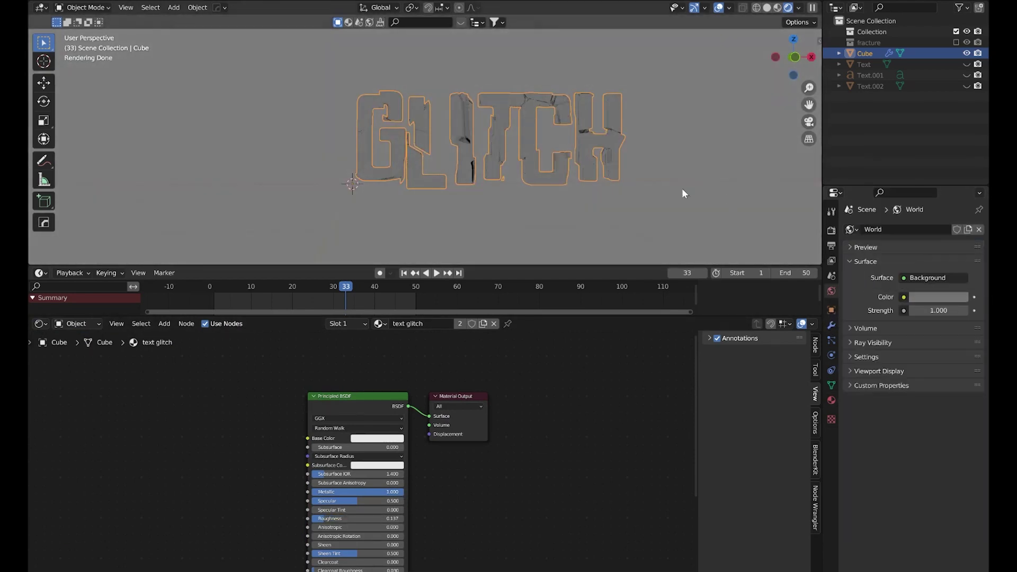
{"action": "left_click", "coordinate": [676, 180]}
{"action": "middle_click_drag", "start_coordinate": [655, 144], "coordinate": [628, 152]}
{"action": "scroll", "coordinate": [635, 151], "scroll_direction": "up", "scroll_amount": 3}
{"action": "scroll", "coordinate": [339, 524], "scroll_direction": "up", "scroll_amount": 1}
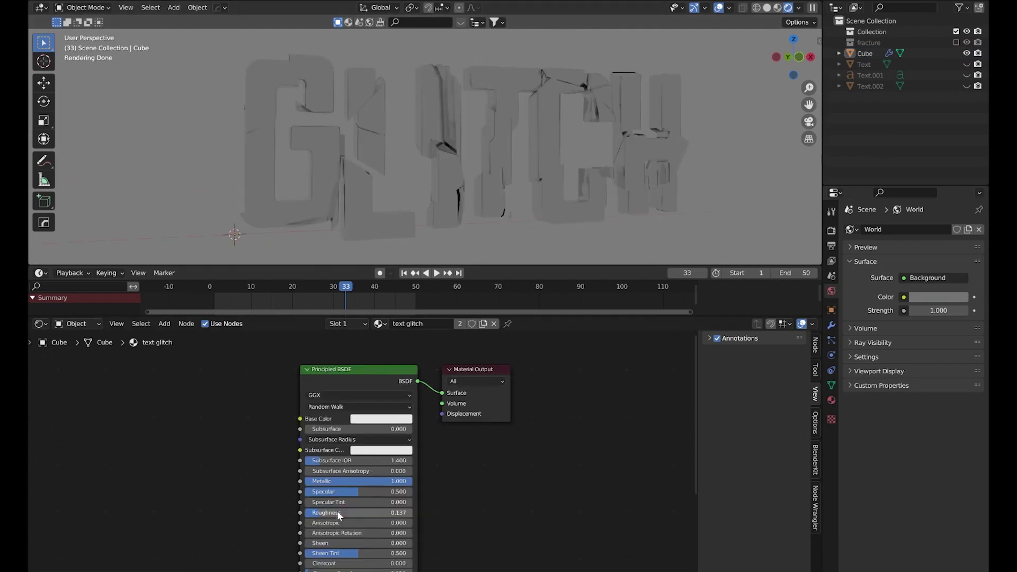
- Set the material's Roughness to 0.264 and add a Noise Texture whose Fac output drives the Roughness input
{"action": "left_click_drag", "start_coordinate": [334, 513], "coordinate": [345, 513]}
{"action": "middle_click_drag", "start_coordinate": [294, 495], "coordinate": [316, 461]}
{"action": "key", "text": "shift+a"}
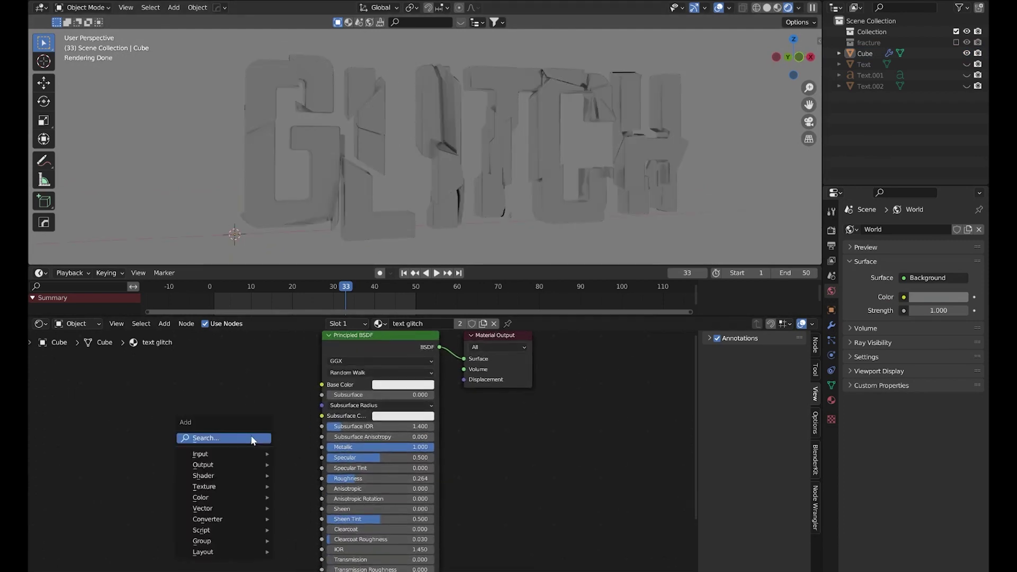
{"action": "type", "text": "nolde"}
{"action": "key", "text": "Return"}
{"action": "left_click", "coordinate": [160, 418]}
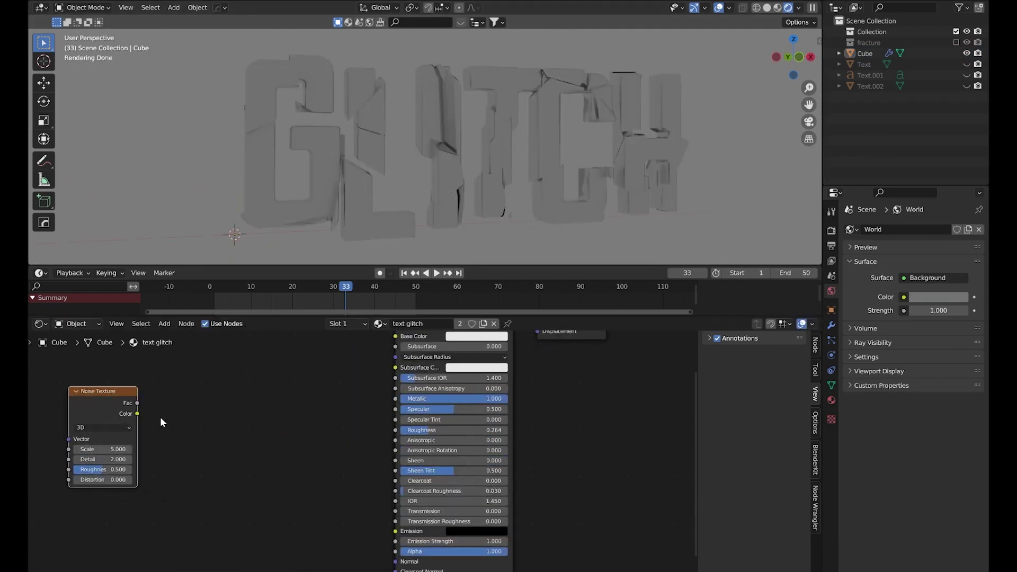
{"action": "left_click_drag", "start_coordinate": [137, 403], "coordinate": [395, 430]}
- Insert a Color Ramp between the Noise Texture's Fac output and the Principled BSDF's Roughness input
{"action": "key", "text": "shift+a"}
{"action": "type", "text": "color"}
{"action": "key", "text": "Return"}
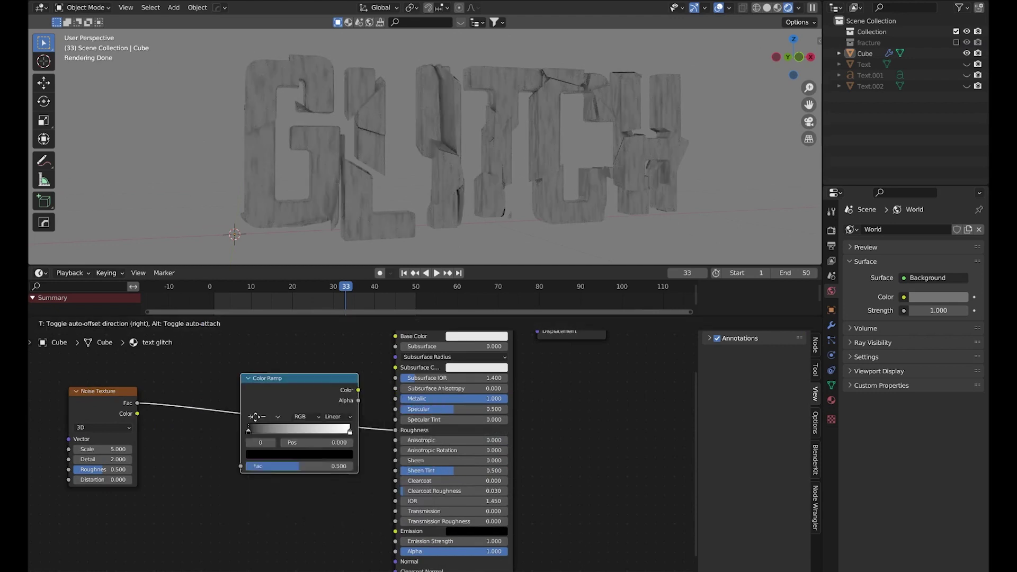
{"action": "left_click", "coordinate": [211, 399]}
{"action": "left_click", "coordinate": [239, 392], "text": "ctrl+shift"}
- Set the noise's scale to 1.080, detail to 5.200 and roughness to 0.528, and move the Color Ramp's dark stop to 0.254
{"action": "left_click_drag", "start_coordinate": [114, 450], "coordinate": [93, 449]}
{"action": "left_click_drag", "start_coordinate": [223, 427], "coordinate": [255, 431]}
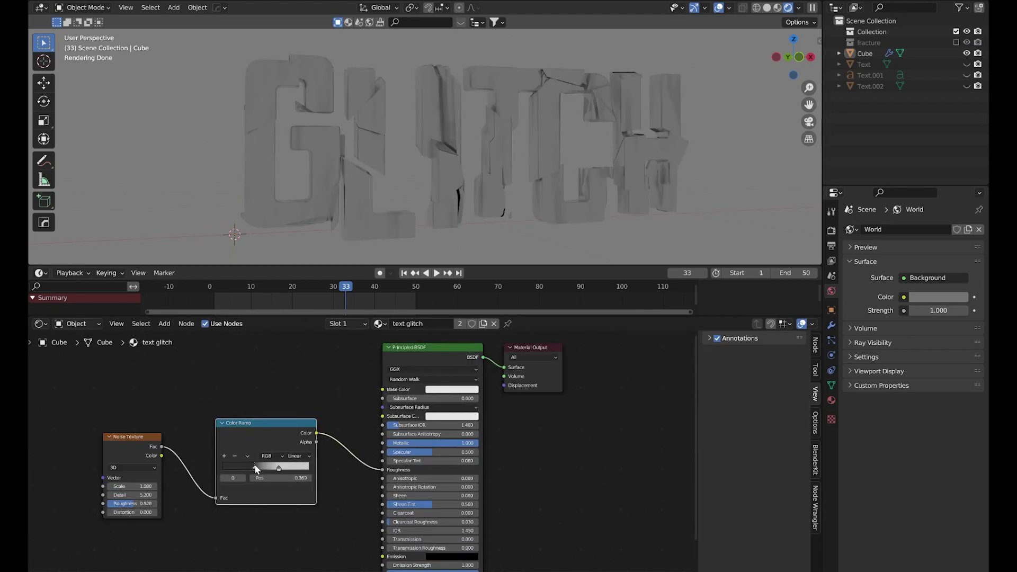
{"action": "left_click_drag", "start_coordinate": [255, 466], "coordinate": [244, 466]}
- Scrub back to frame 22 and play the glitch animation with the shaded material
{"action": "scroll", "coordinate": [466, 182], "scroll_direction": "down", "scroll_amount": 2}
{"action": "left_click_drag", "start_coordinate": [342, 289], "coordinate": [302, 294]}
{"action": "key", "text": "space"}
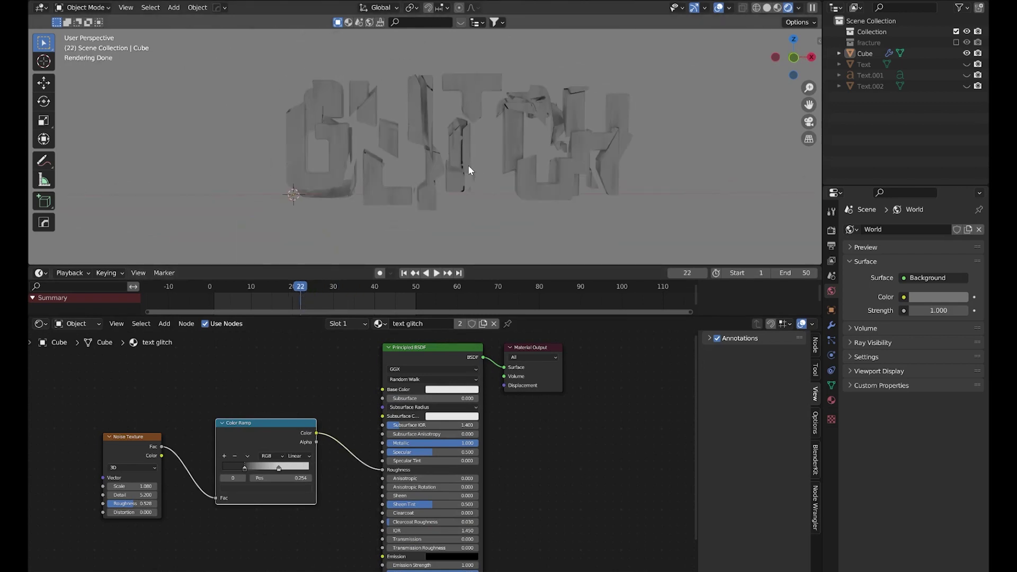
- Enable a transparent film background in the render settings
{"action": "scroll", "coordinate": [418, 354], "scroll_direction": "down", "scroll_amount": 3}
{"action": "scroll", "coordinate": [408, 437], "scroll_direction": "up", "scroll_amount": 3}
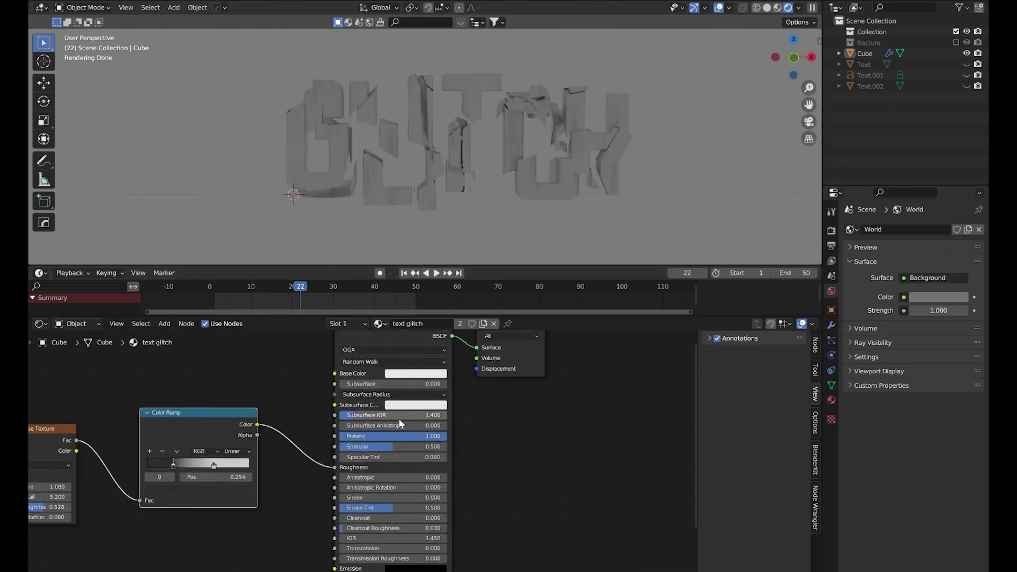
{"action": "scroll", "coordinate": [400, 422], "scroll_direction": "down", "scroll_amount": 4}
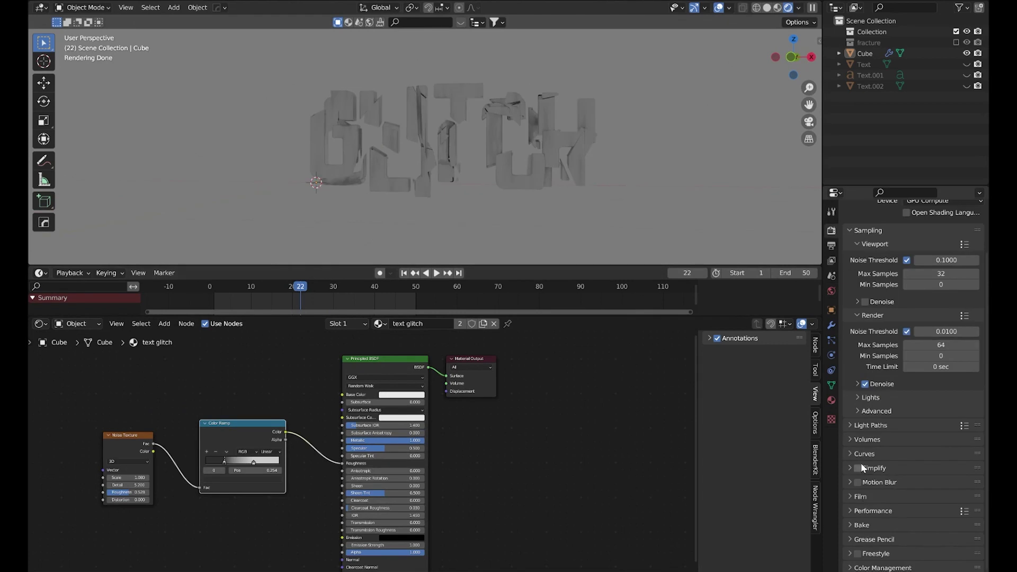
{"action": "left_click", "coordinate": [860, 497]}
{"action": "scroll", "coordinate": [906, 541], "scroll_direction": "down", "scroll_amount": 2}
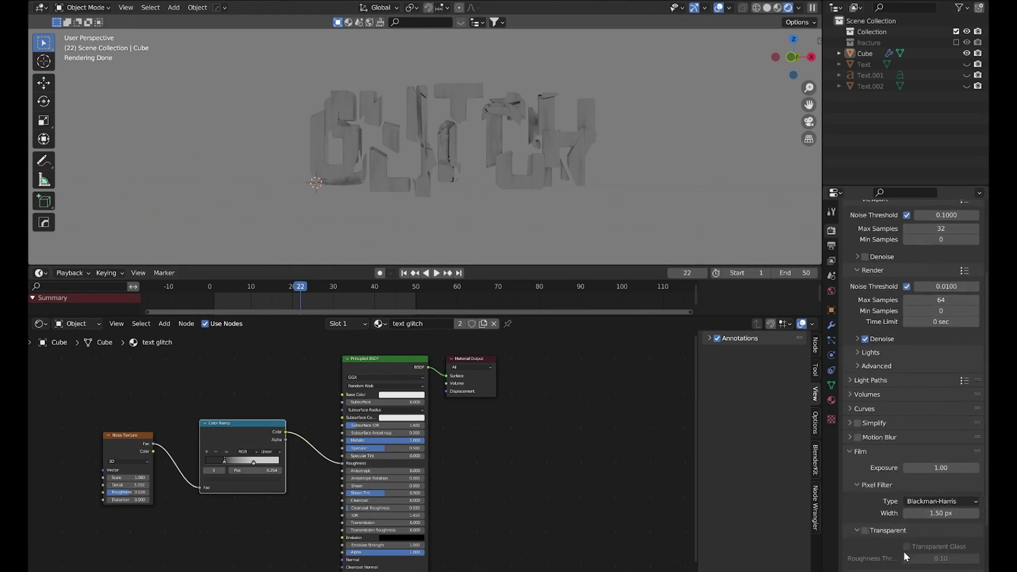
{"action": "left_click", "coordinate": [867, 531]}
{"action": "middle_click_drag", "start_coordinate": [617, 229], "coordinate": [643, 218]}
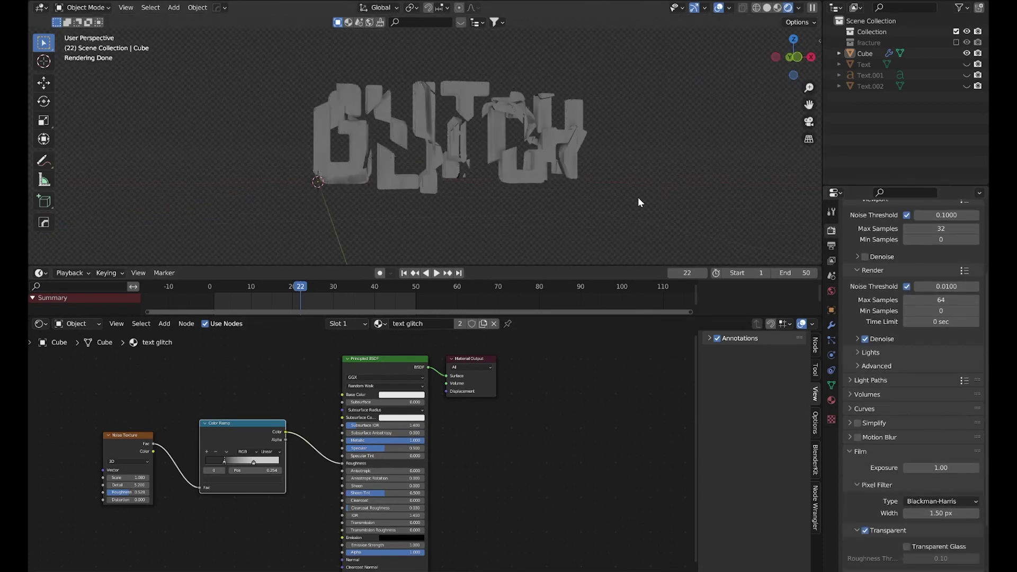
- Add a second Noise Texture with its Fac output feeding a new Color Ramp, and preview the ramp on the text
{"action": "scroll", "coordinate": [414, 419], "scroll_direction": "up", "scroll_amount": 3}
{"action": "key", "text": "shift+a"}
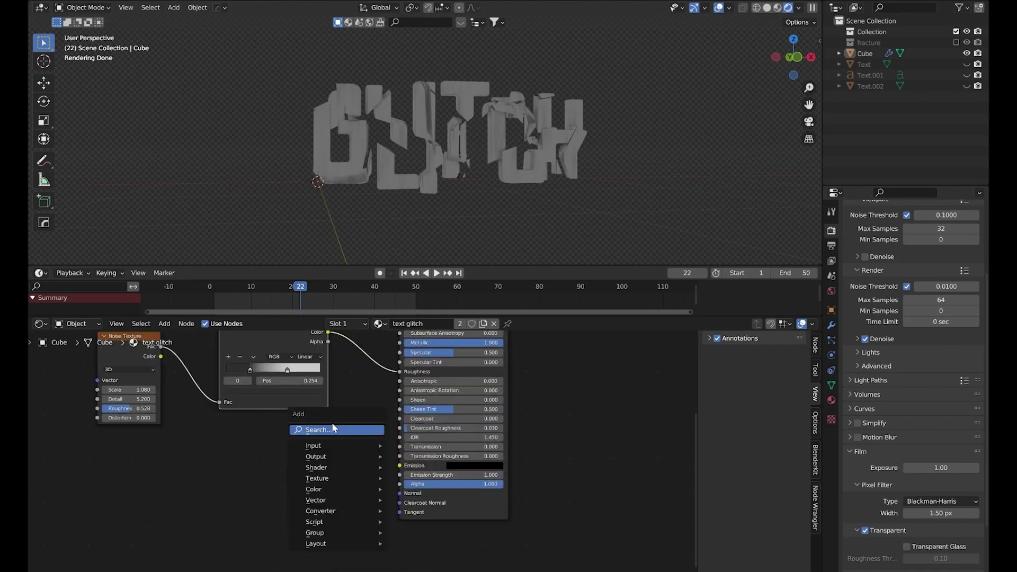
{"action": "left_click", "coordinate": [333, 428]}
{"action": "type", "text": "nois"}
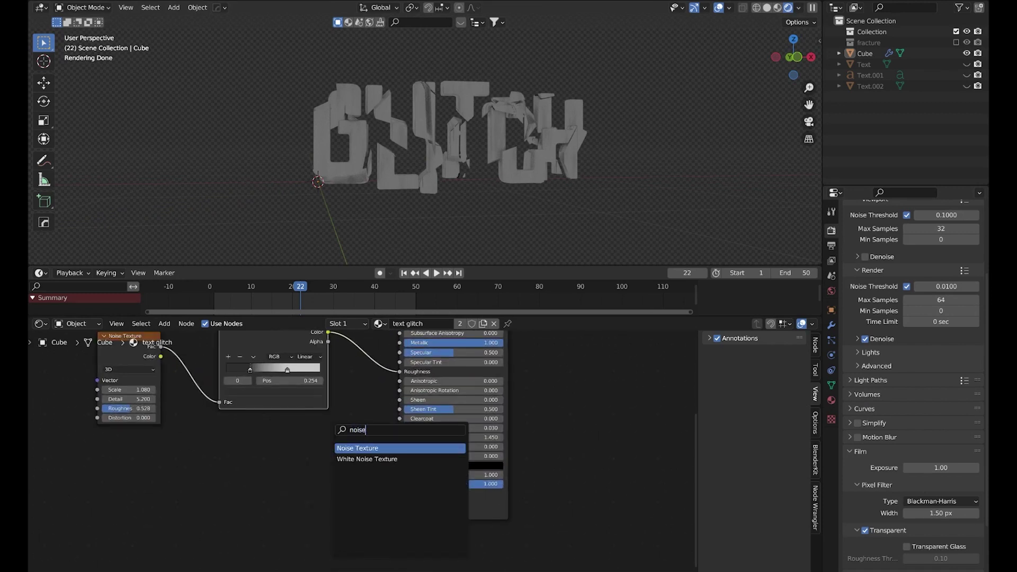
{"action": "type", "text": "e"}
{"action": "key", "text": "Return"}
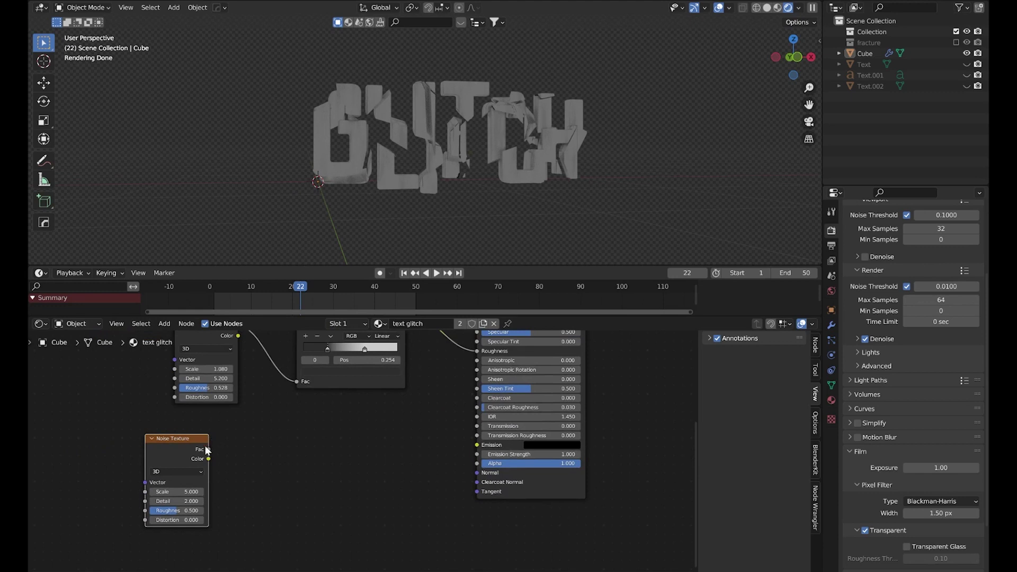
{"action": "left_click_drag", "start_coordinate": [208, 450], "coordinate": [239, 458]}
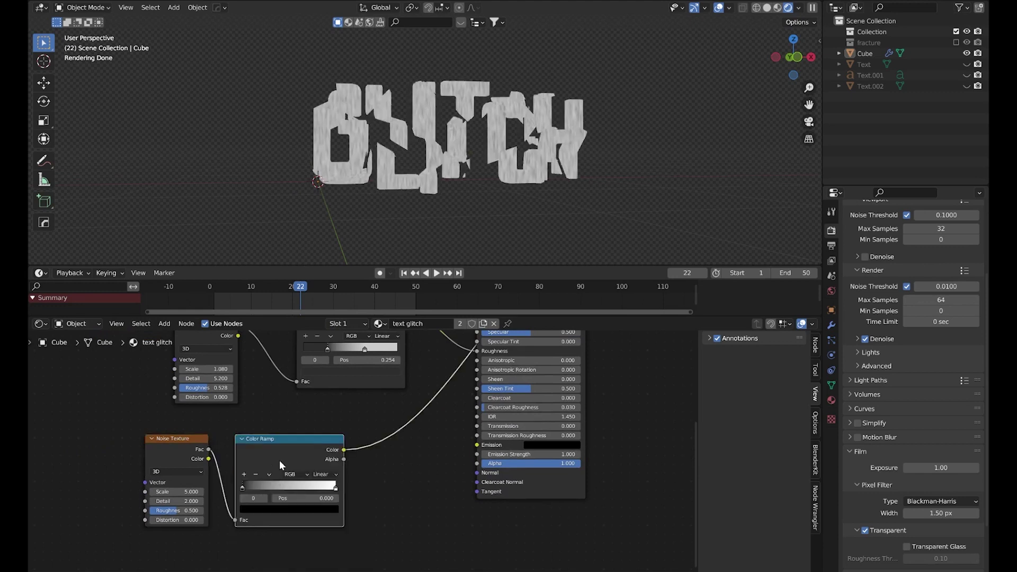
{"action": "middle_click_drag", "start_coordinate": [248, 450], "coordinate": [354, 454]}
{"action": "scroll", "coordinate": [355, 454], "scroll_direction": "up", "scroll_amount": 2}
- Set the new Noise Texture's scale to 0.250 and move its Color Ramp's black stop to 0.514
{"action": "left_click_drag", "start_coordinate": [266, 501], "coordinate": [220, 501]}
{"action": "left_click_drag", "start_coordinate": [348, 498], "coordinate": [406, 503]}
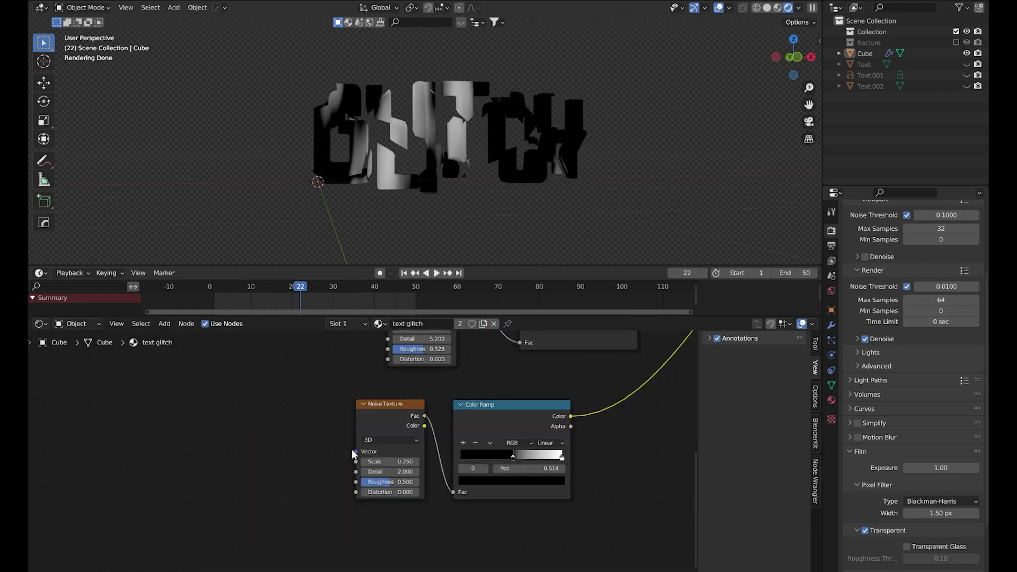
{"action": "middle_click_drag", "start_coordinate": [439, 436], "coordinate": [261, 469]}
{"action": "scroll", "coordinate": [261, 469], "scroll_direction": "up", "scroll_amount": 3}
{"action": "middle_click_drag", "start_coordinate": [337, 467], "coordinate": [316, 454]}
- Color the new Color Ramp's white stop red and insert a purple stop between it and the black stop
{"action": "left_click", "coordinate": [396, 483]}
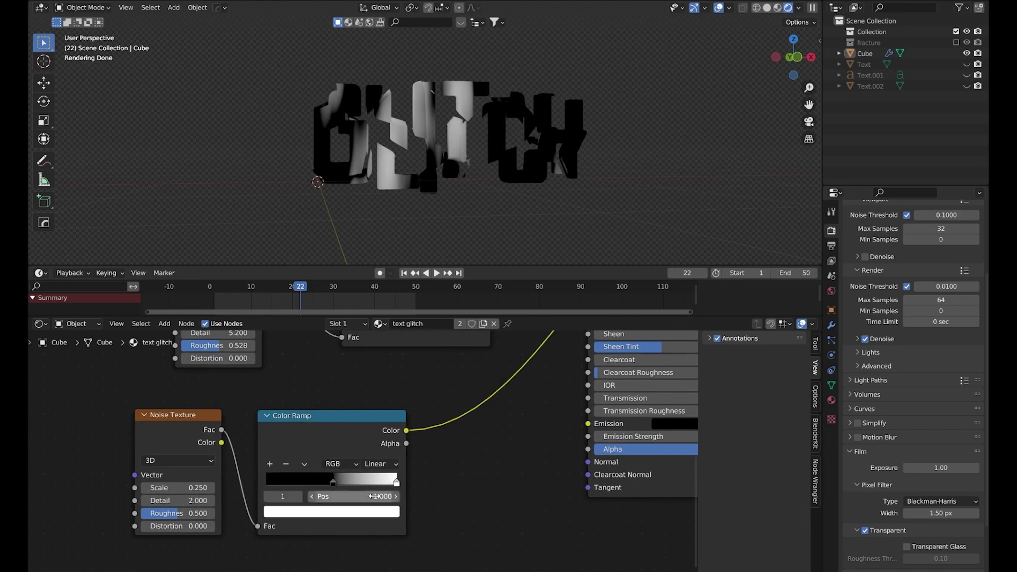
{"action": "left_click", "coordinate": [369, 512]}
{"action": "mouse_move", "coordinate": [320, 393]}
{"action": "left_mouse_down"}
{"action": "mouse_move", "coordinate": [298, 425]}
{"action": "mouse_move", "coordinate": [310, 428]}
{"action": "left_mouse_up"}
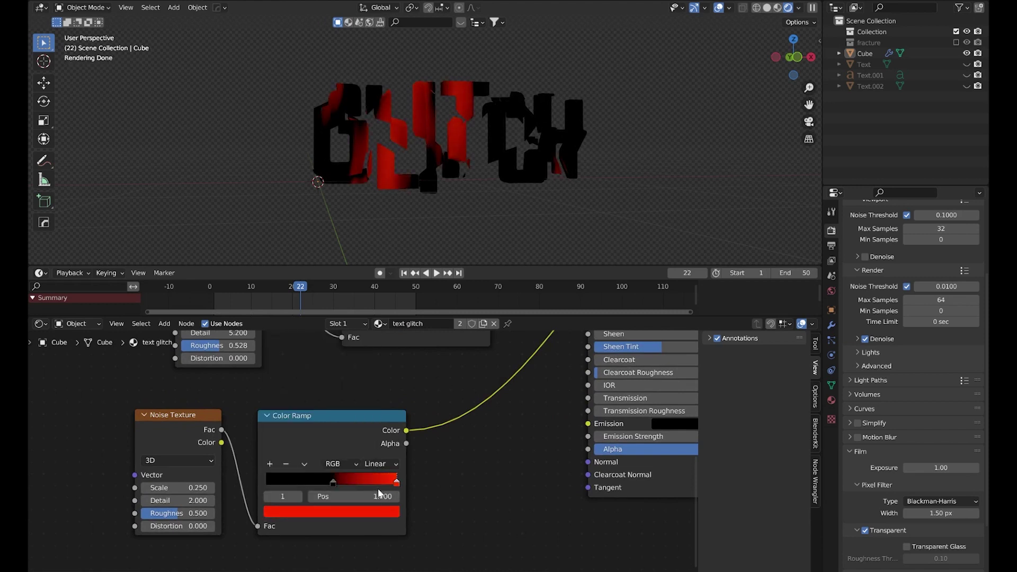
{"action": "left_click", "coordinate": [374, 483], "text": "ctrl"}
{"action": "left_click", "coordinate": [362, 510]}
{"action": "mouse_move", "coordinate": [338, 383]}
{"action": "left_mouse_down"}
{"action": "mouse_move", "coordinate": [354, 367]}
{"action": "mouse_move", "coordinate": [358, 390]}
{"action": "left_mouse_up"}
{"action": "left_click_drag", "start_coordinate": [363, 485], "coordinate": [342, 486]}
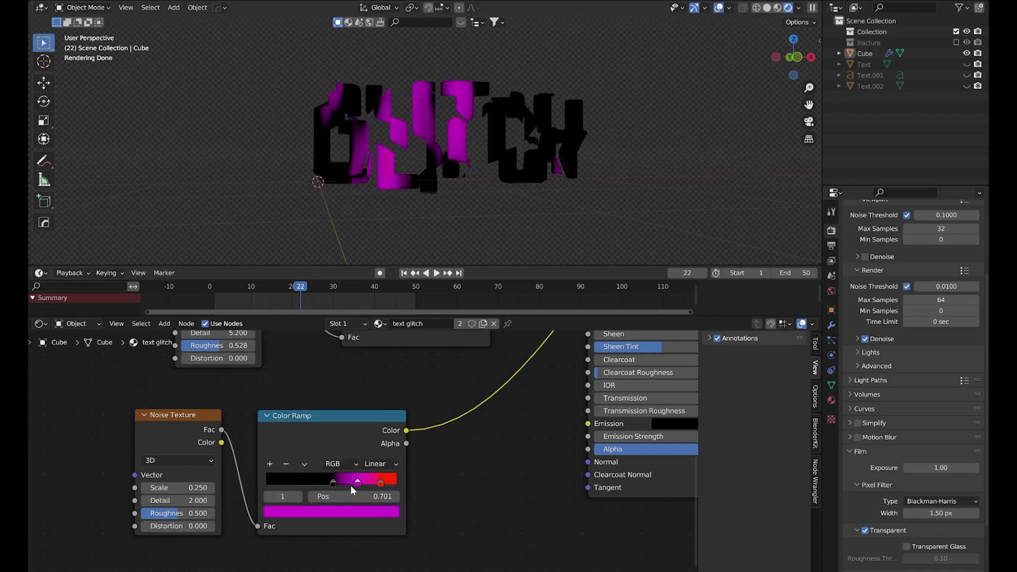
- Add a blue stop between the purple and red stops and move the red stop to 0.692
{"action": "left_click", "coordinate": [367, 485]}
{"action": "left_click", "coordinate": [362, 513]}
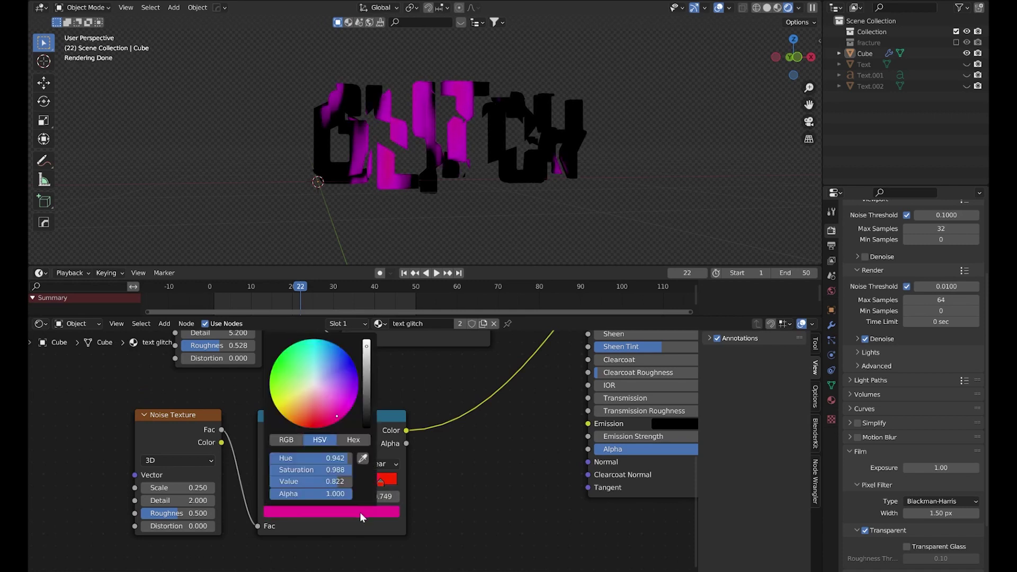
{"action": "left_click_drag", "start_coordinate": [323, 384], "coordinate": [343, 349]}
{"action": "left_click_drag", "start_coordinate": [364, 484], "coordinate": [356, 484]}
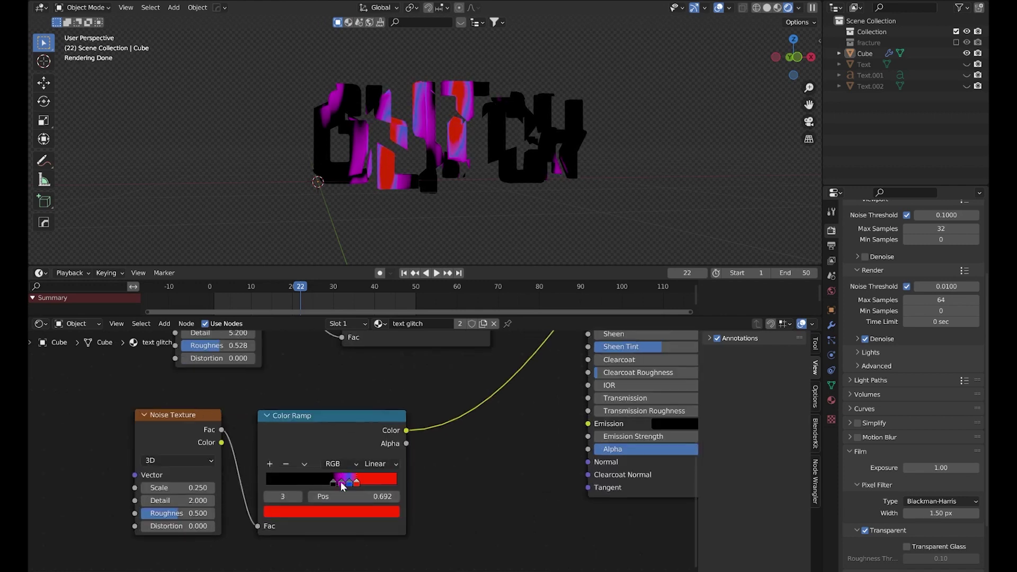
- Shift the purple stop's color toward violet and move the black stop to 0.532
{"action": "left_click", "coordinate": [342, 484]}
{"action": "left_click", "coordinate": [347, 512]}
{"action": "left_click_drag", "start_coordinate": [347, 395], "coordinate": [350, 383]}
{"action": "left_click_drag", "start_coordinate": [336, 484], "coordinate": [338, 484]}
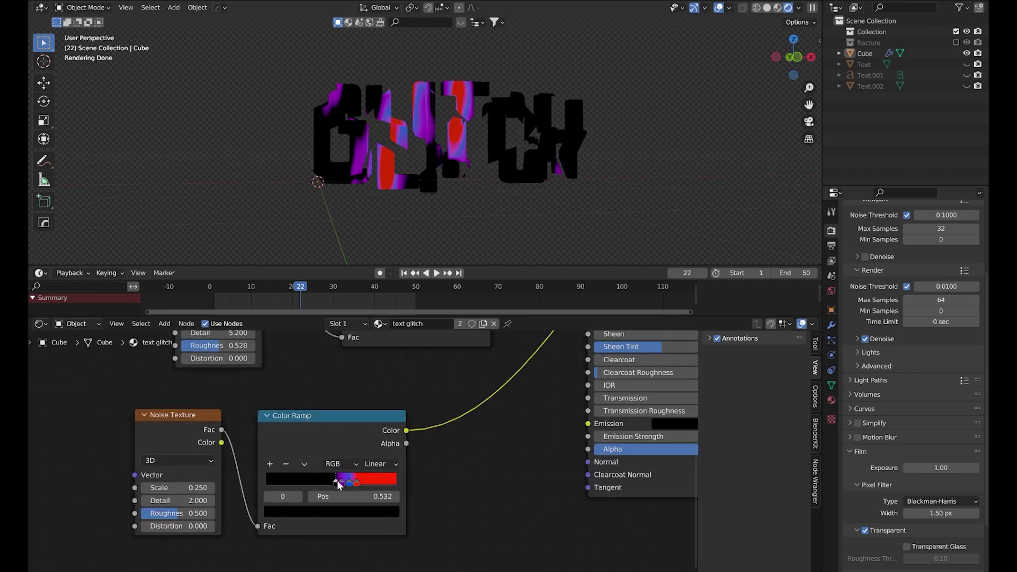
- Reconnect the Principled BSDF to the material output and link the colored Color Ramp to its Emission input
{"action": "scroll", "coordinate": [382, 480], "scroll_direction": "down", "scroll_amount": 3}
{"action": "middle_click_drag", "start_coordinate": [629, 477], "coordinate": [540, 529]}
{"action": "left_click", "coordinate": [510, 524], "text": "ctrl+shift"}
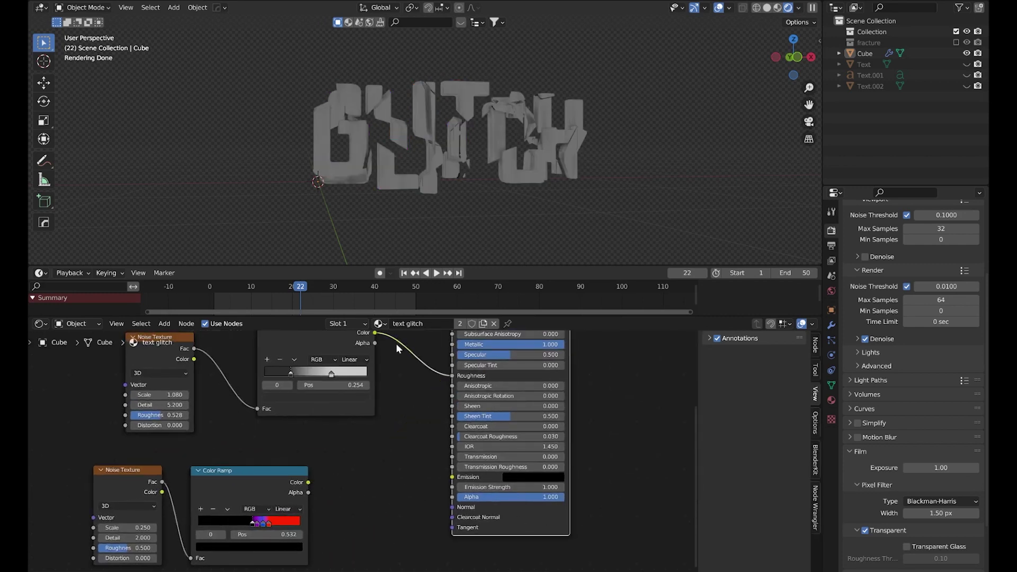
{"action": "left_click_drag", "start_coordinate": [307, 482], "coordinate": [453, 478]}
- Set the Principled BSDF's Emission Strength to 5
{"action": "scroll", "coordinate": [500, 491], "scroll_direction": "up", "scroll_amount": 1}
{"action": "left_click_drag", "start_coordinate": [532, 494], "coordinate": [563, 494]}
{"action": "left_click", "coordinate": [538, 495]}
{"action": "key", "text": "Return"}
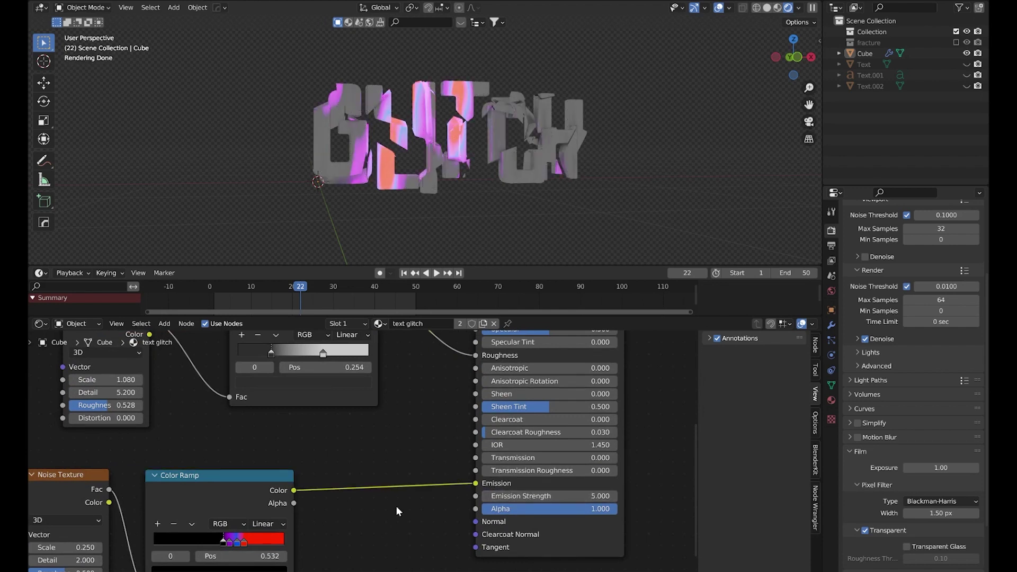
{"action": "middle_click_drag", "start_coordinate": [335, 469], "coordinate": [352, 443]}
{"action": "key", "text": "shift+a"}
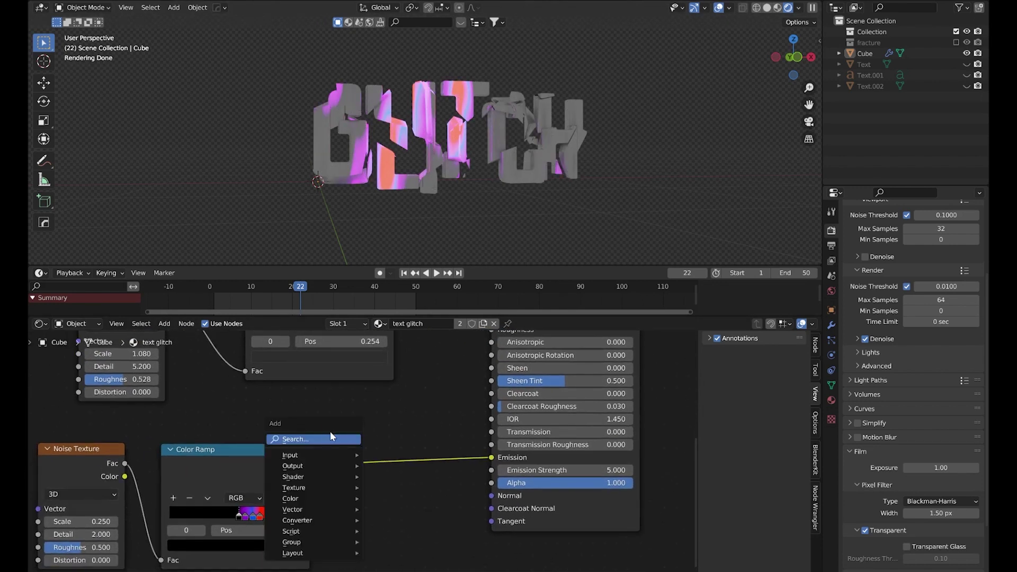
{"action": "left_click", "coordinate": [330, 434]}
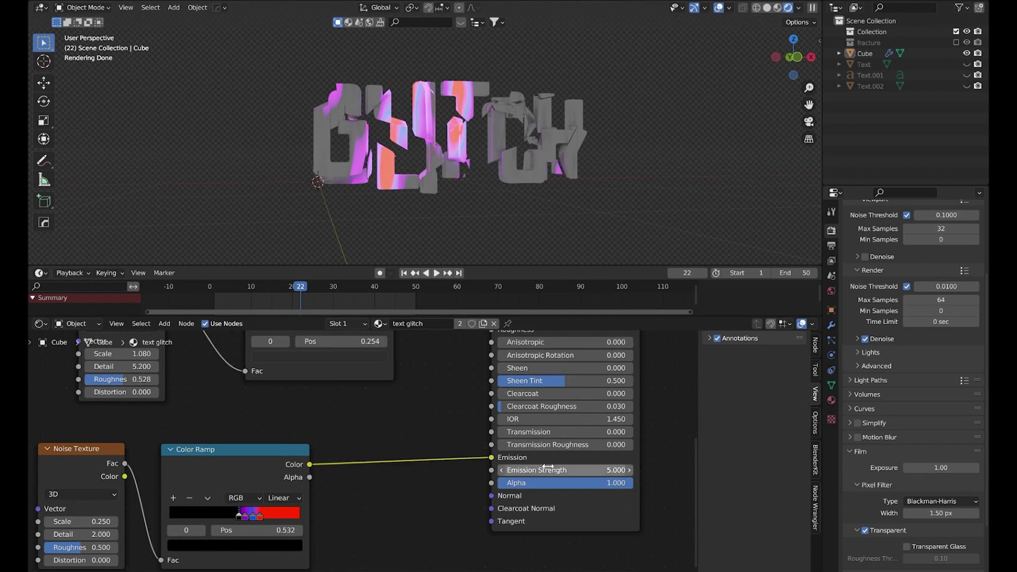
{"action": "left_click_drag", "start_coordinate": [548, 467], "coordinate": [511, 467]}
{"action": "key", "text": "ctrl+z"}
{"action": "scroll", "coordinate": [431, 406], "scroll_direction": "down", "scroll_amount": 3}
{"action": "left_click", "coordinate": [40, 324]}
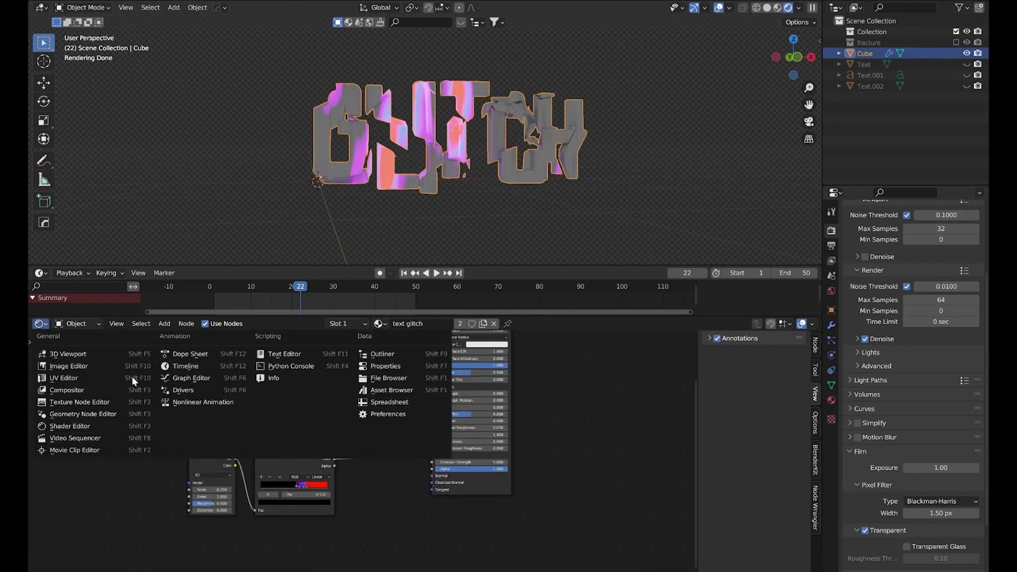
{"action": "left_click", "coordinate": [218, 379]}
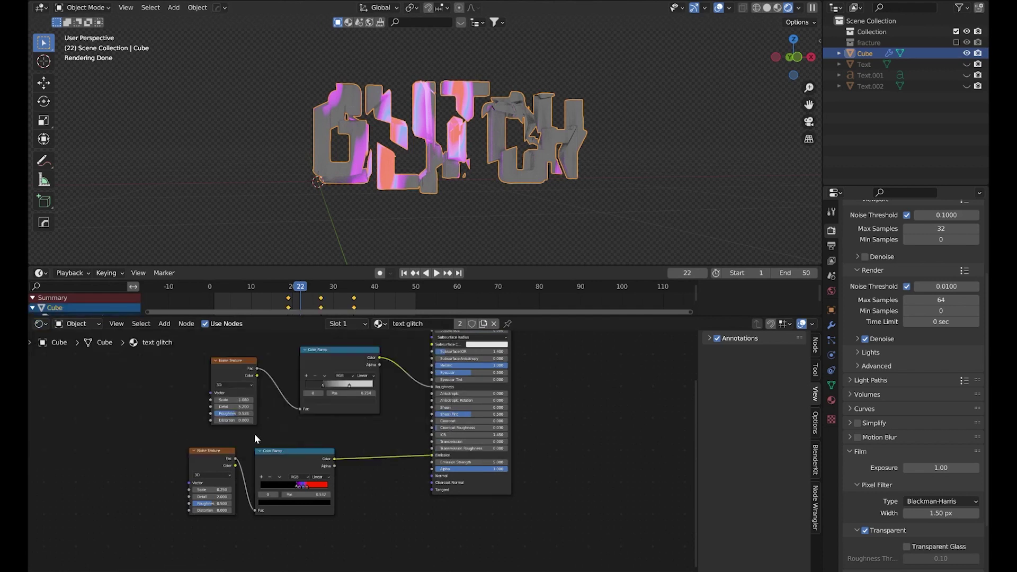
- Set Emission Strength to 0 at frame 19 and keyframe it
{"action": "scroll", "coordinate": [265, 433], "scroll_direction": "down", "scroll_amount": 2}
{"action": "middle_click_drag", "start_coordinate": [369, 410], "coordinate": [329, 444]}
{"action": "scroll", "coordinate": [355, 474], "scroll_direction": "up", "scroll_amount": 7}
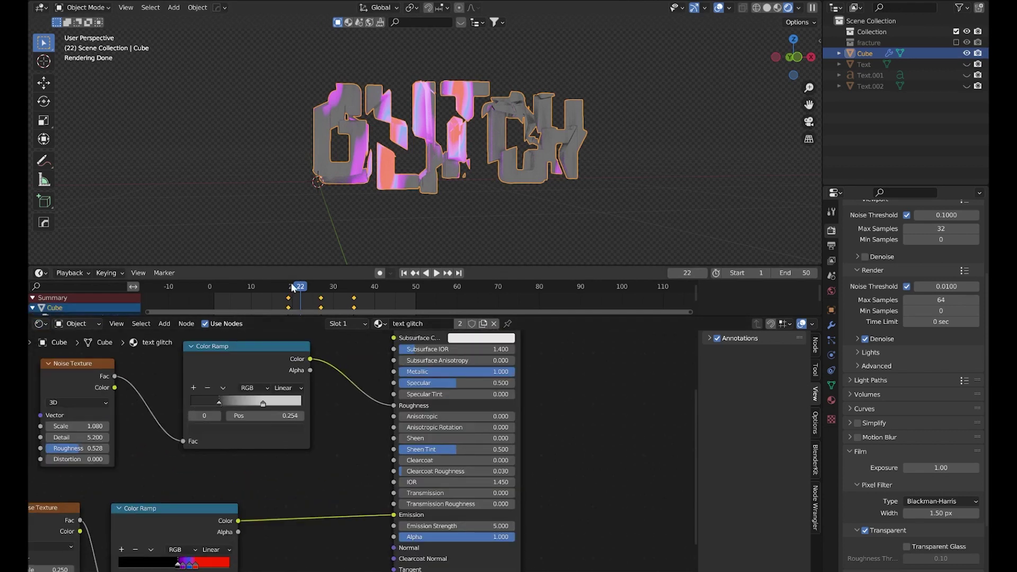
{"action": "left_click_drag", "start_coordinate": [293, 288], "coordinate": [288, 287]}
{"action": "double_click", "coordinate": [455, 526]}
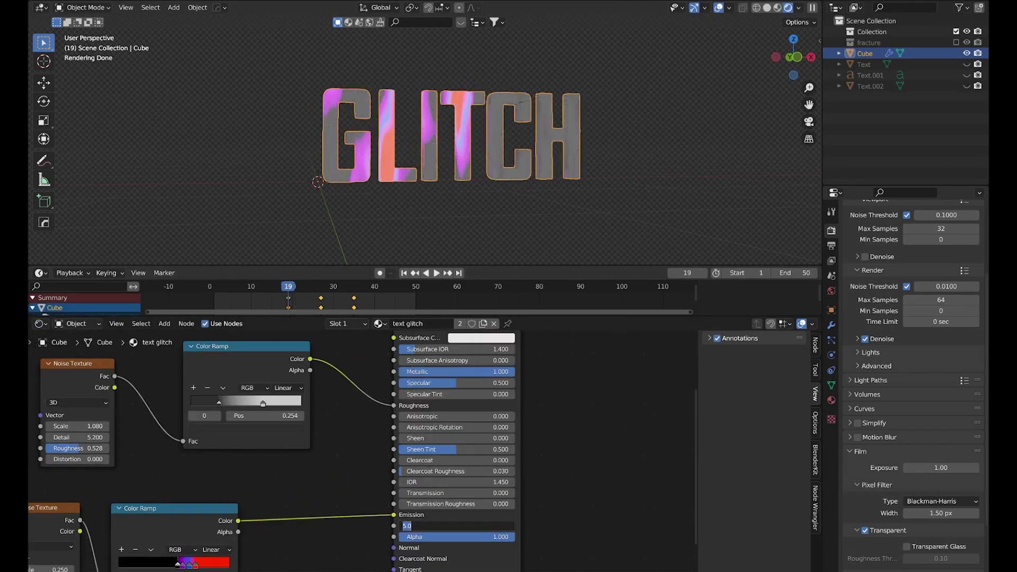
{"action": "type", "text": "0"}
{"action": "key", "text": "Return"}
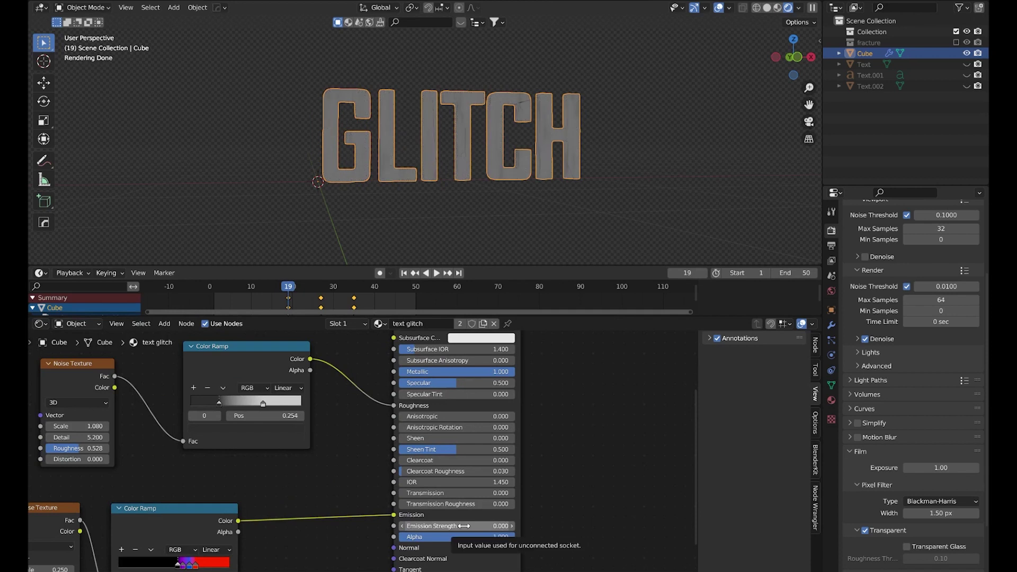
- Go to the keyframe at frame 27, set Emission Strength to 5 and keyframe it
{"action": "key", "text": "Up"}
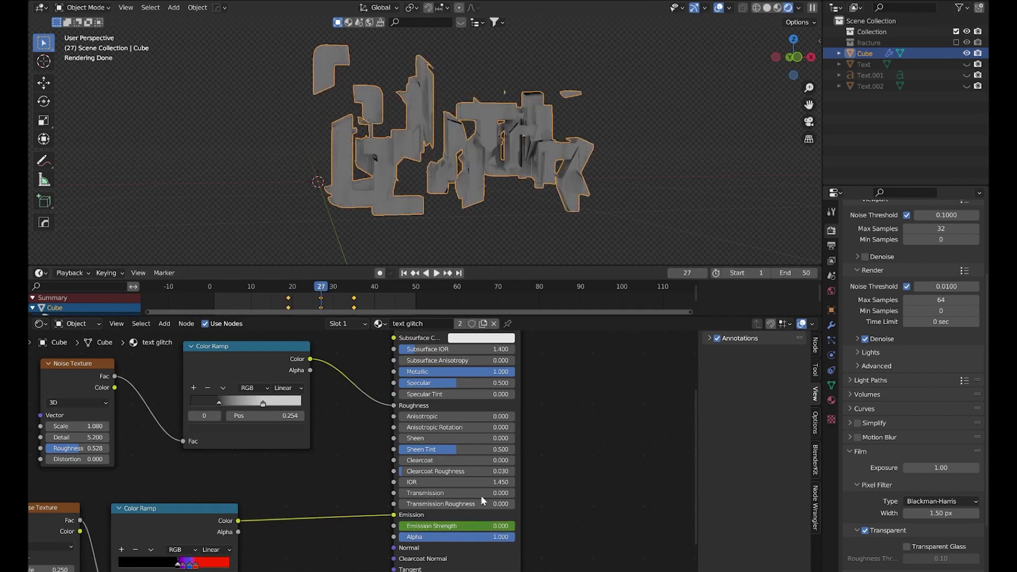
{"action": "double_click", "coordinate": [455, 525]}
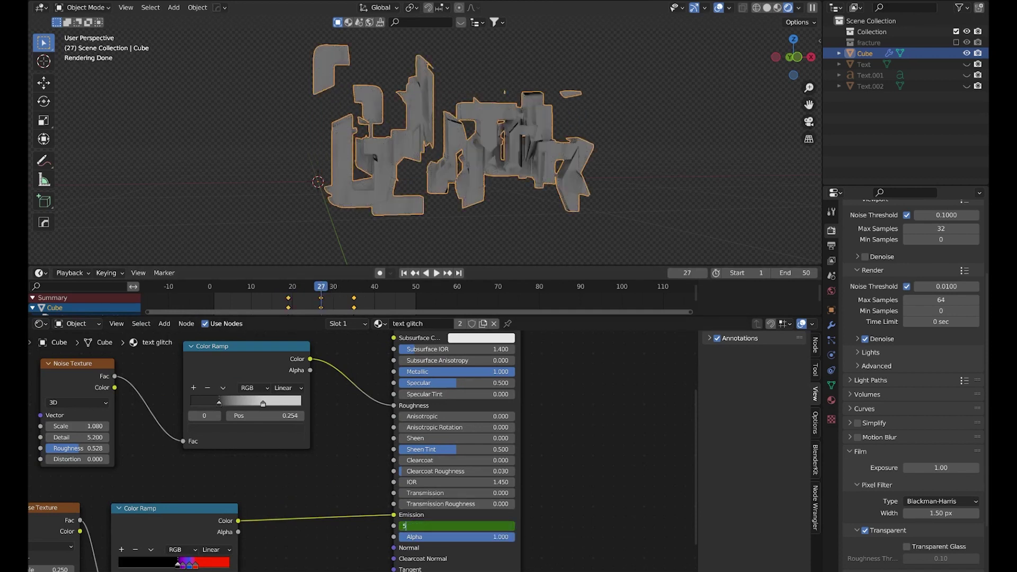
{"action": "type", "text": "5"}
{"action": "key", "text": "Return"}
{"action": "key", "text": "i"}
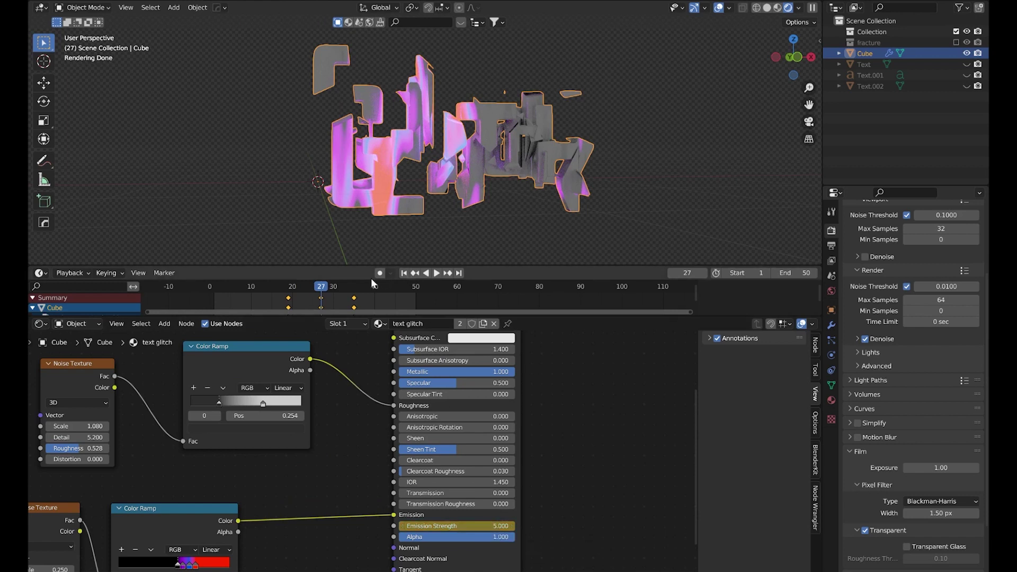
- Go to the keyframe at frame 35, set Emission Strength back to 0 and keyframe it
{"action": "key", "text": "Up"}
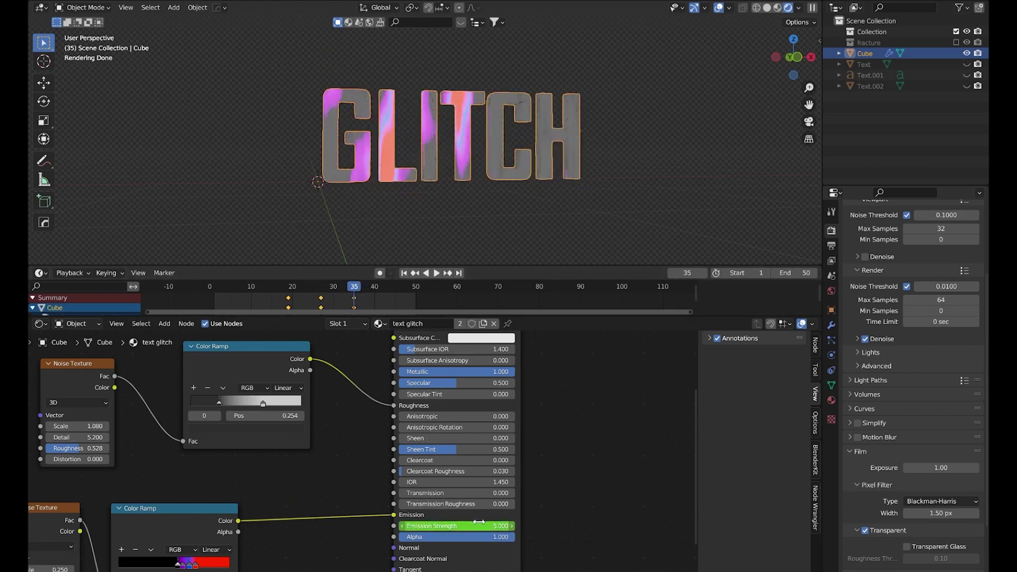
{"action": "double_click", "coordinate": [461, 525]}
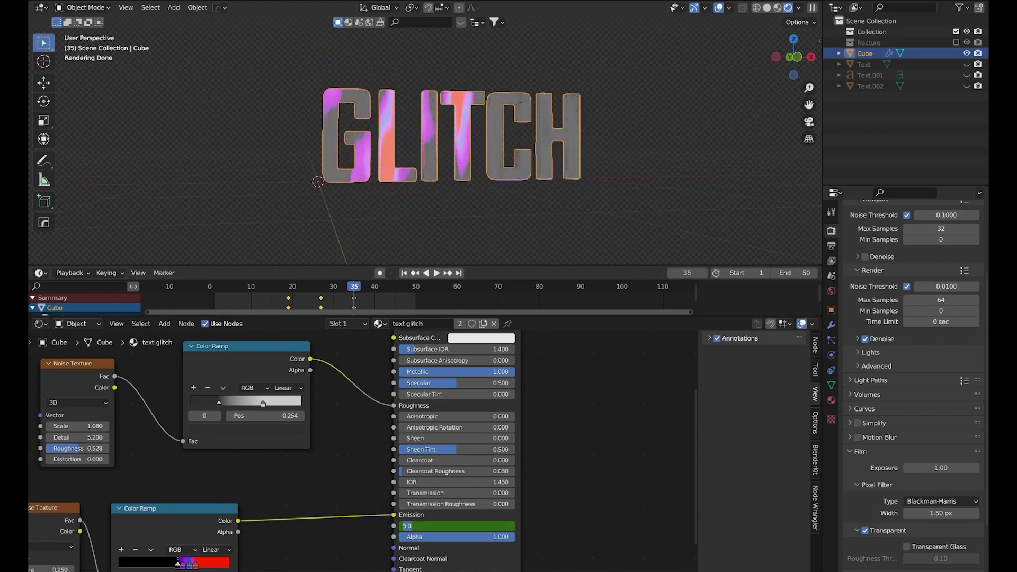
{"action": "type", "text": "0"}
{"action": "key", "text": "Return"}
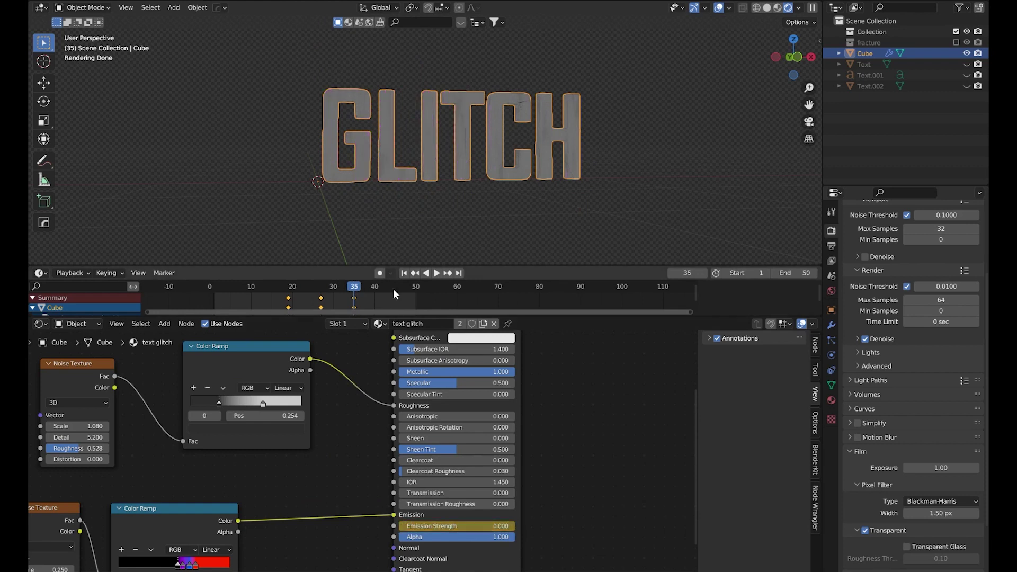
- Play the glitch animation from the start to check the emission flash, and scrub to frame 25
{"action": "left_click", "coordinate": [405, 273]}
{"action": "key", "text": "space"}
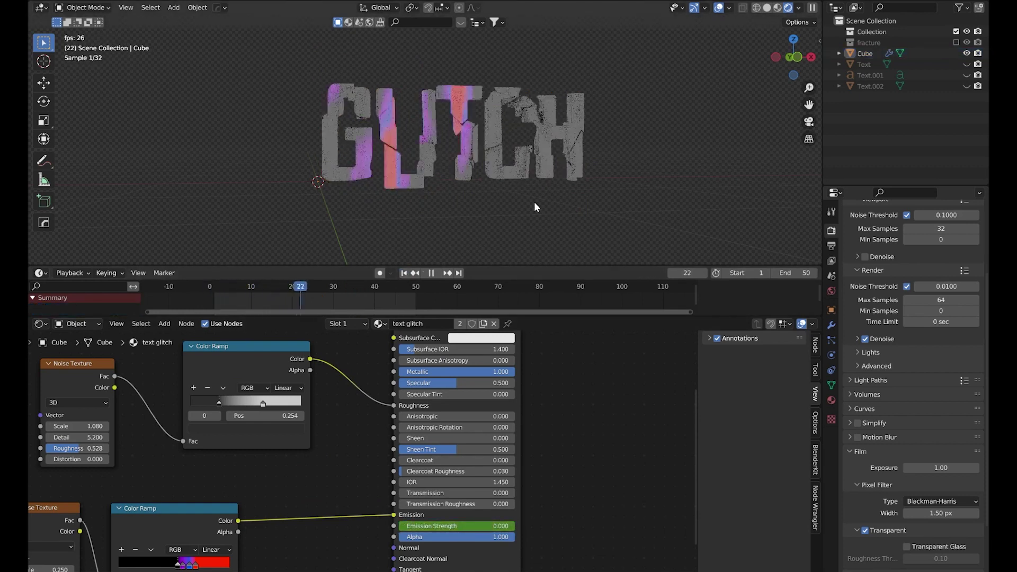
{"action": "key", "text": "space"}
{"action": "left_click_drag", "start_coordinate": [382, 287], "coordinate": [313, 291]}
- Adjust the color of the middle stops on the Color Ramp that drives Emission
{"action": "scroll", "coordinate": [317, 392], "scroll_direction": "down", "scroll_amount": 2}
{"action": "scroll", "coordinate": [317, 392], "scroll_direction": "down", "scroll_amount": 3}
{"action": "middle_click_drag", "start_coordinate": [317, 392], "coordinate": [373, 366]}
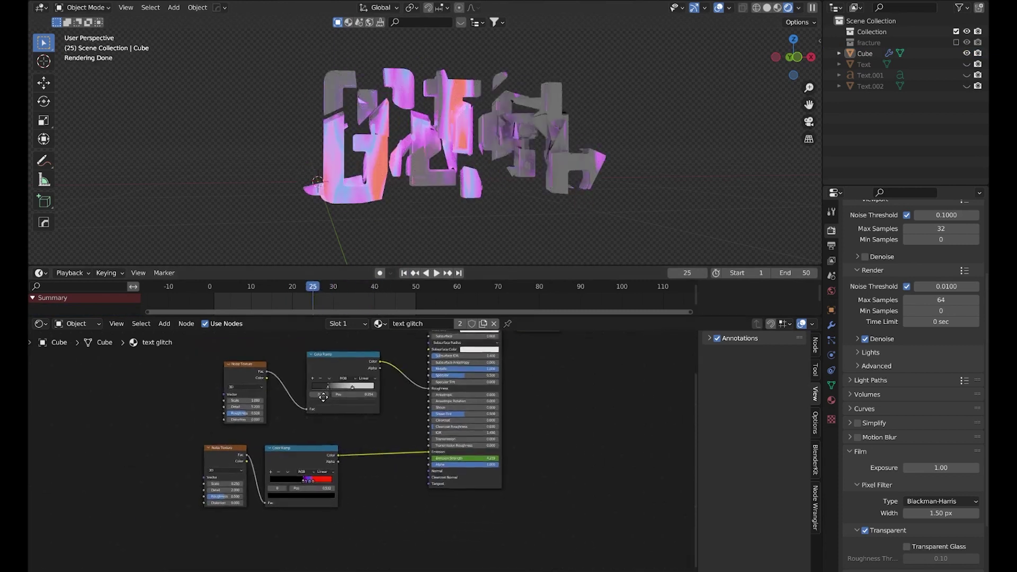
{"action": "scroll", "coordinate": [328, 452], "scroll_direction": "up", "scroll_amount": 3}
{"action": "scroll", "coordinate": [339, 446], "scroll_direction": "up", "scroll_amount": 1}
{"action": "left_click_drag", "start_coordinate": [313, 288], "coordinate": [317, 290]}
{"action": "middle_click_drag", "start_coordinate": [302, 477], "coordinate": [337, 473]}
{"action": "left_click_drag", "start_coordinate": [324, 485], "coordinate": [297, 508]}
{"action": "scroll", "coordinate": [363, 453], "scroll_direction": "up", "scroll_amount": 6}
{"action": "left_click", "coordinate": [296, 540]}
{"action": "left_click_drag", "start_coordinate": [341, 366], "coordinate": [338, 304]}
{"action": "left_click", "coordinate": [334, 538]}
{"action": "left_click", "coordinate": [334, 537]}
- Bring the emission Color Ramp's stops closer together, with the red stop at 0.604, and play the animation
{"action": "left_click_drag", "start_coordinate": [297, 508], "coordinate": [290, 508]}
{"action": "mouse_move", "coordinate": [311, 508]}
{"action": "left_mouse_down"}
{"action": "mouse_move", "coordinate": [298, 508]}
{"action": "mouse_move", "coordinate": [306, 508]}
{"action": "left_mouse_up"}
{"action": "left_click", "coordinate": [300, 540]}
{"action": "key", "text": "space"}
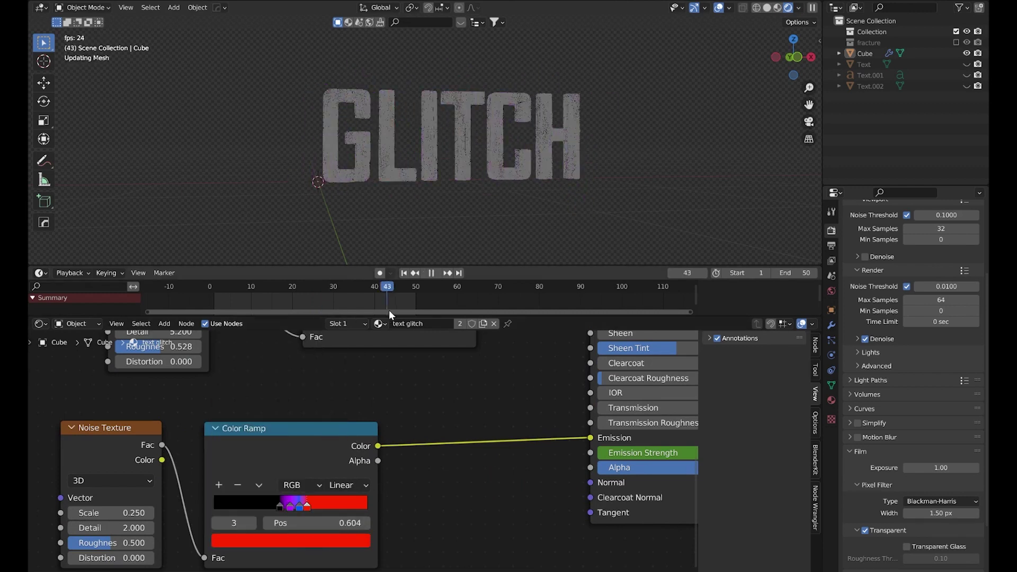